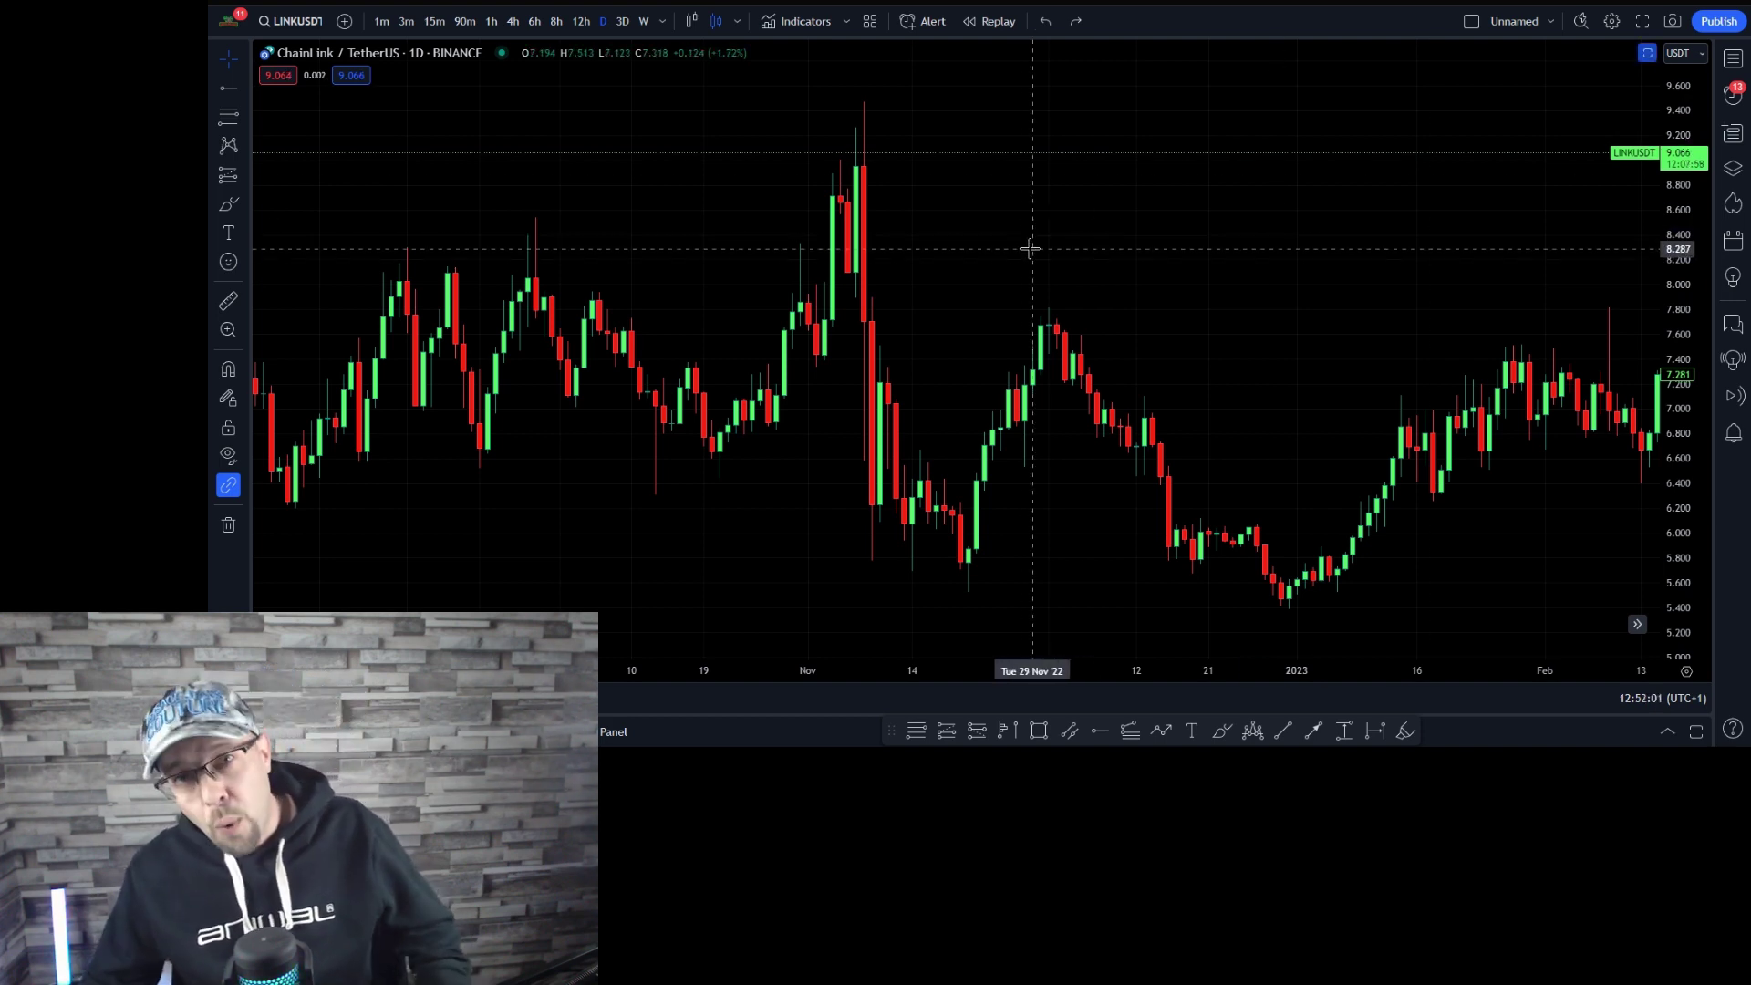
Add the Stochastic RSI indicator to the LINK daily chart from the 'stochastic' search.
left_click(802, 21)
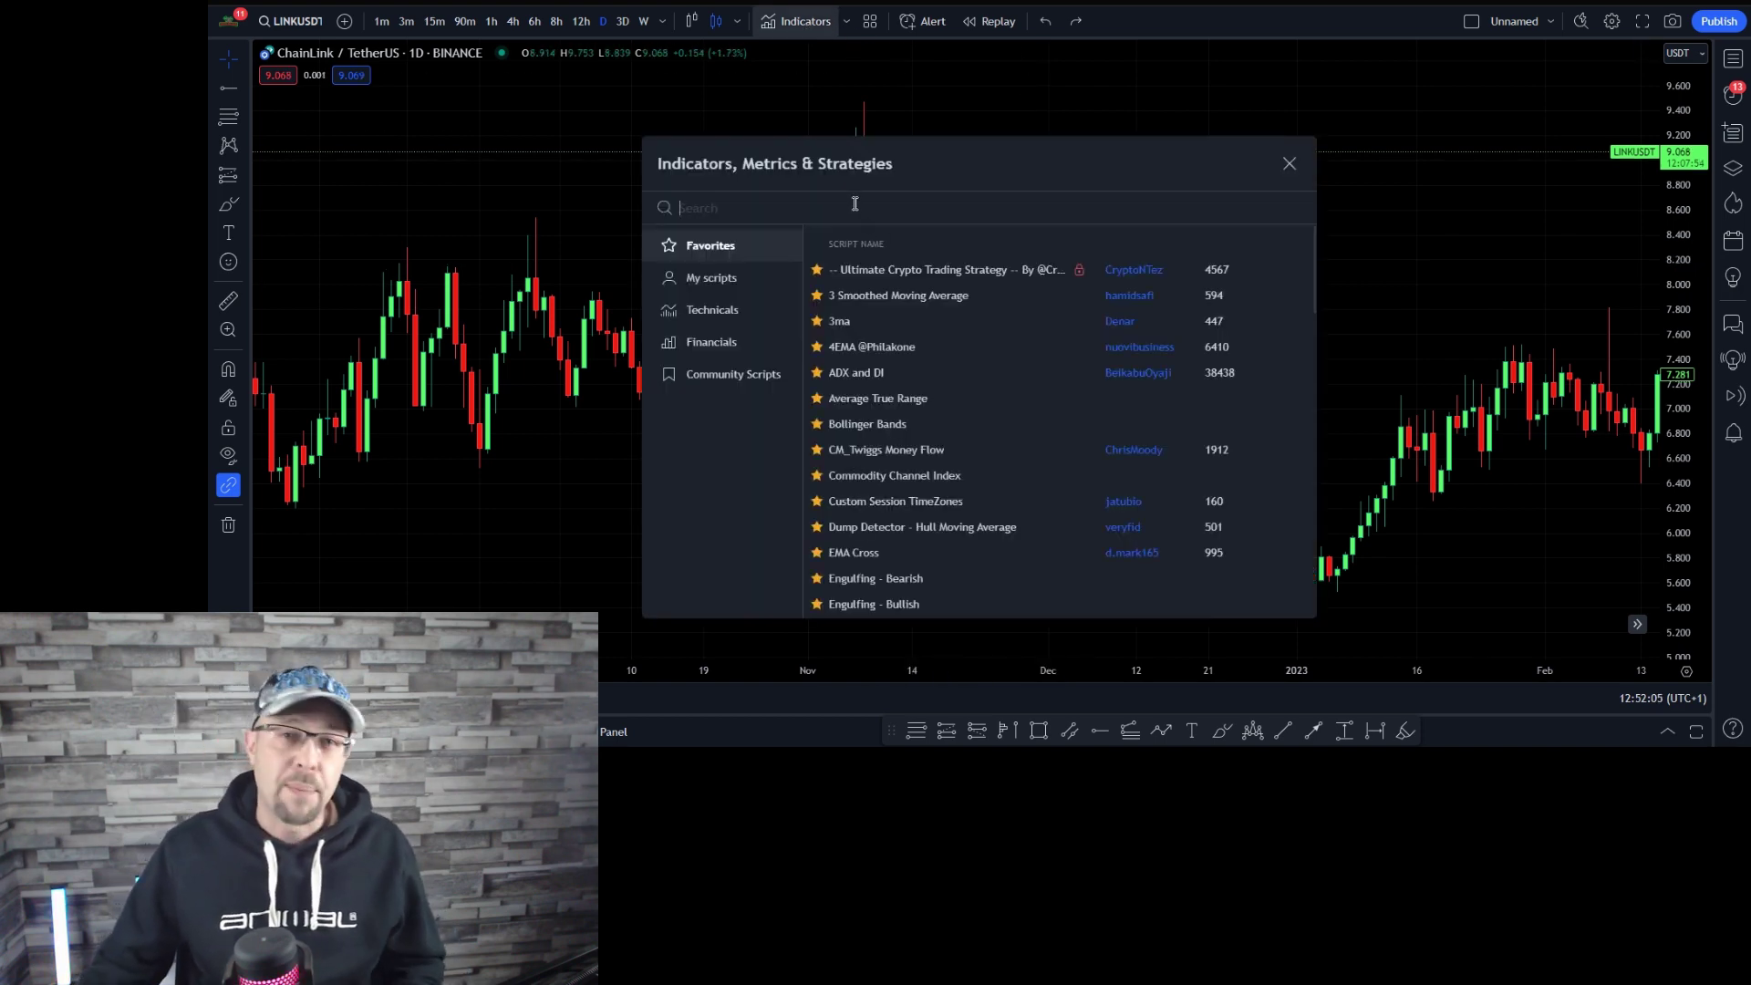
type("stochas")
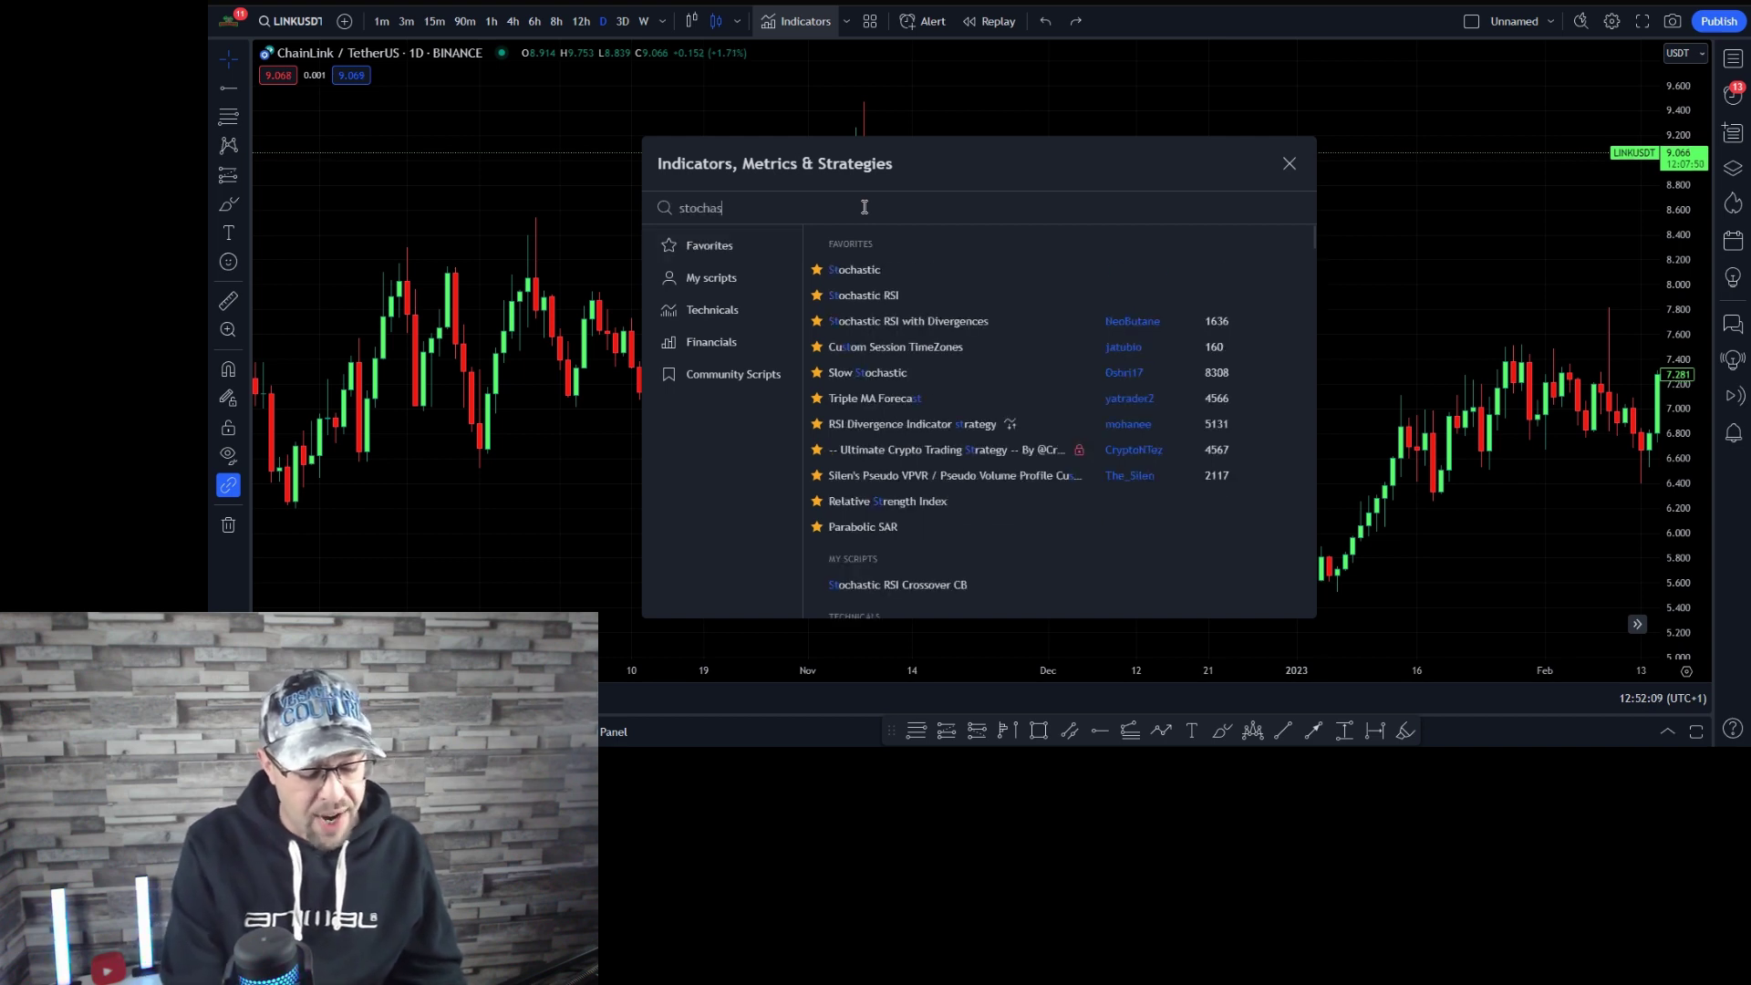
type("tic")
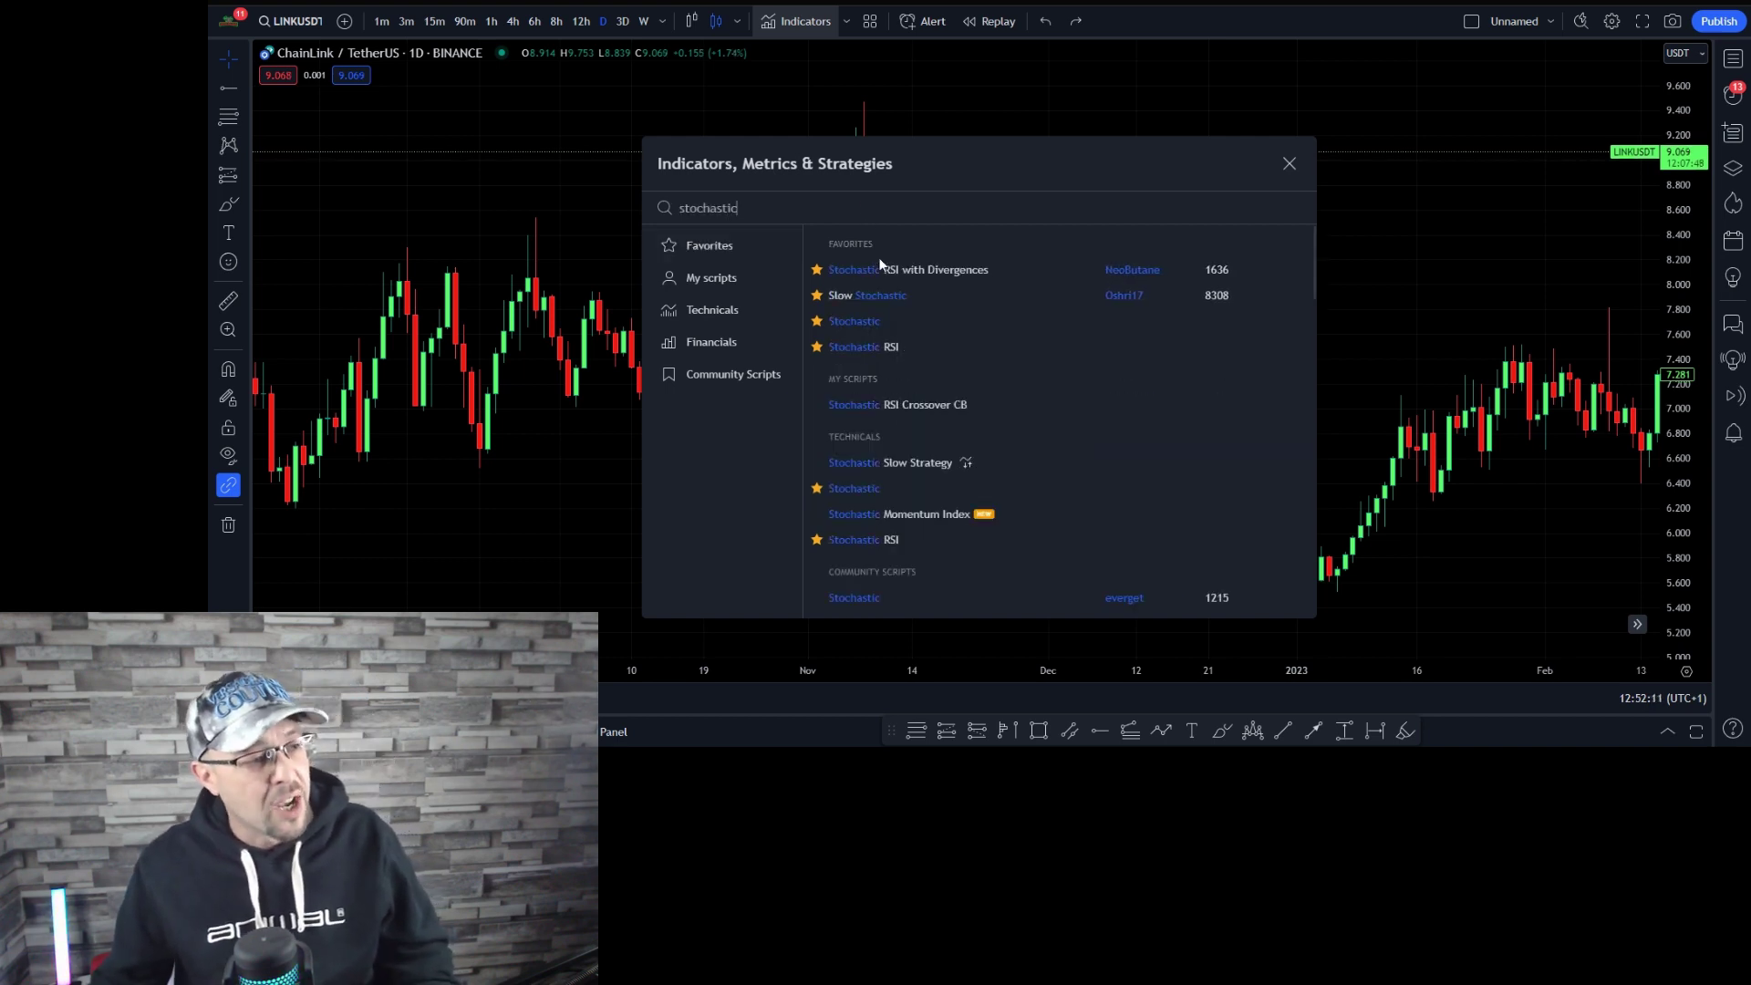
double_click(891, 347)
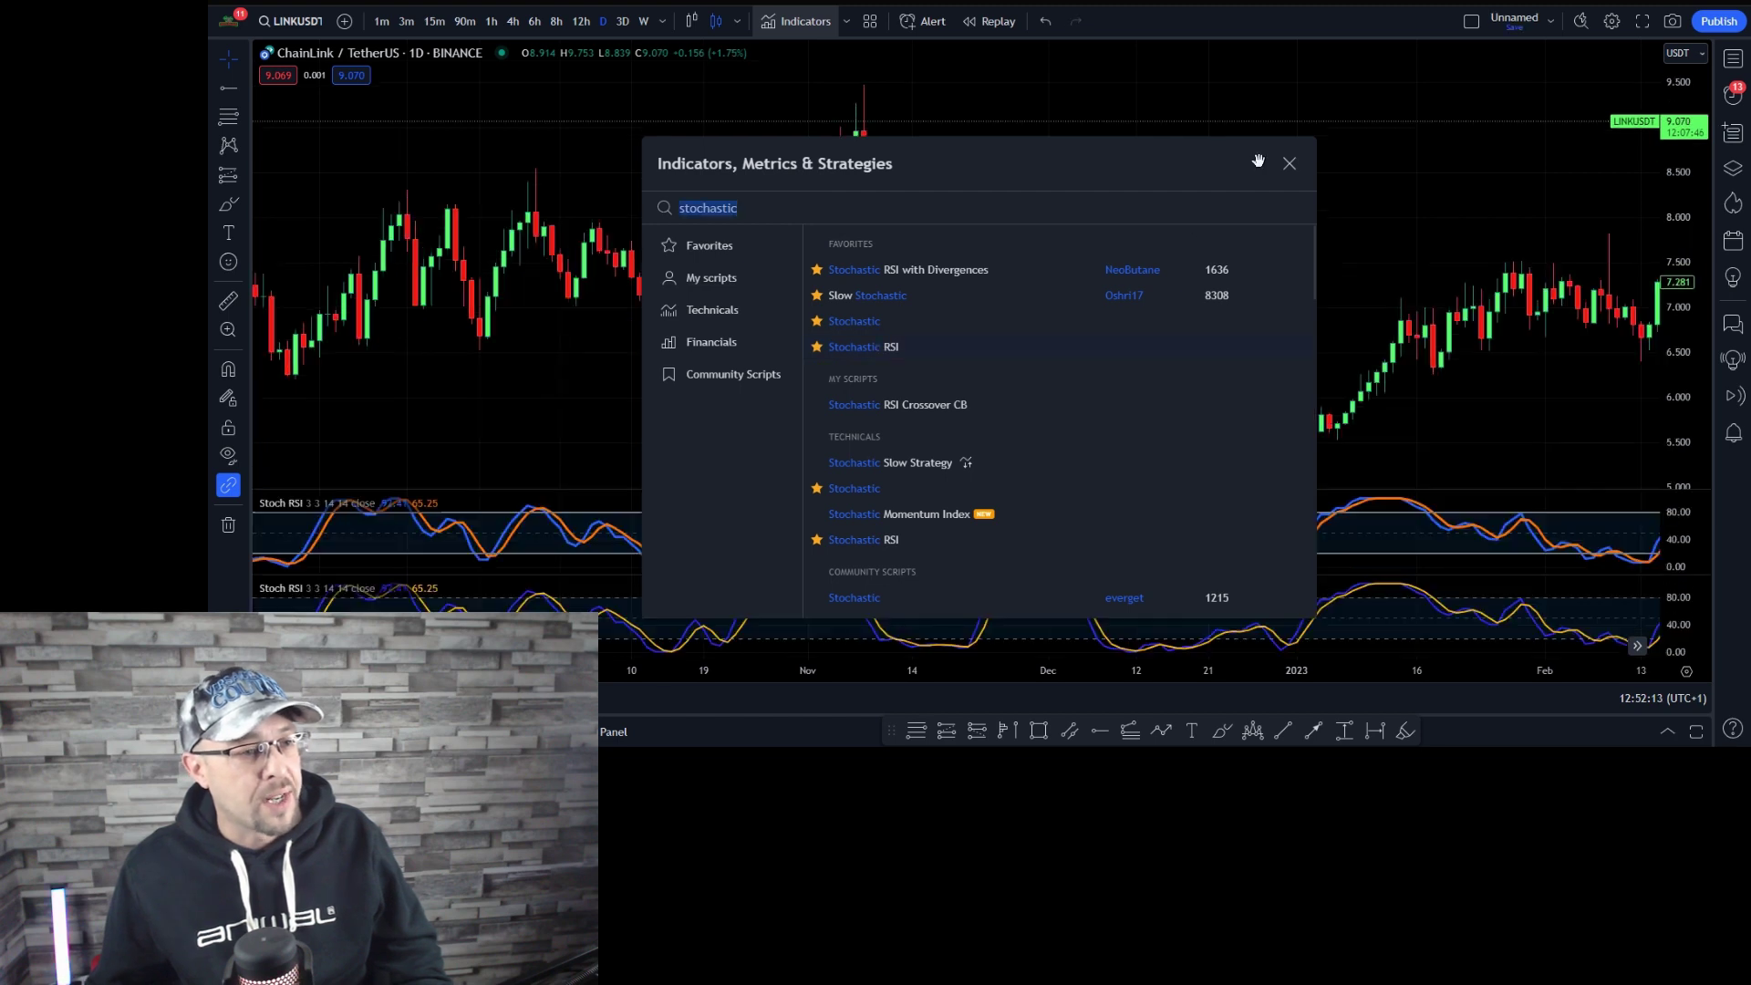
left_click(1290, 164)
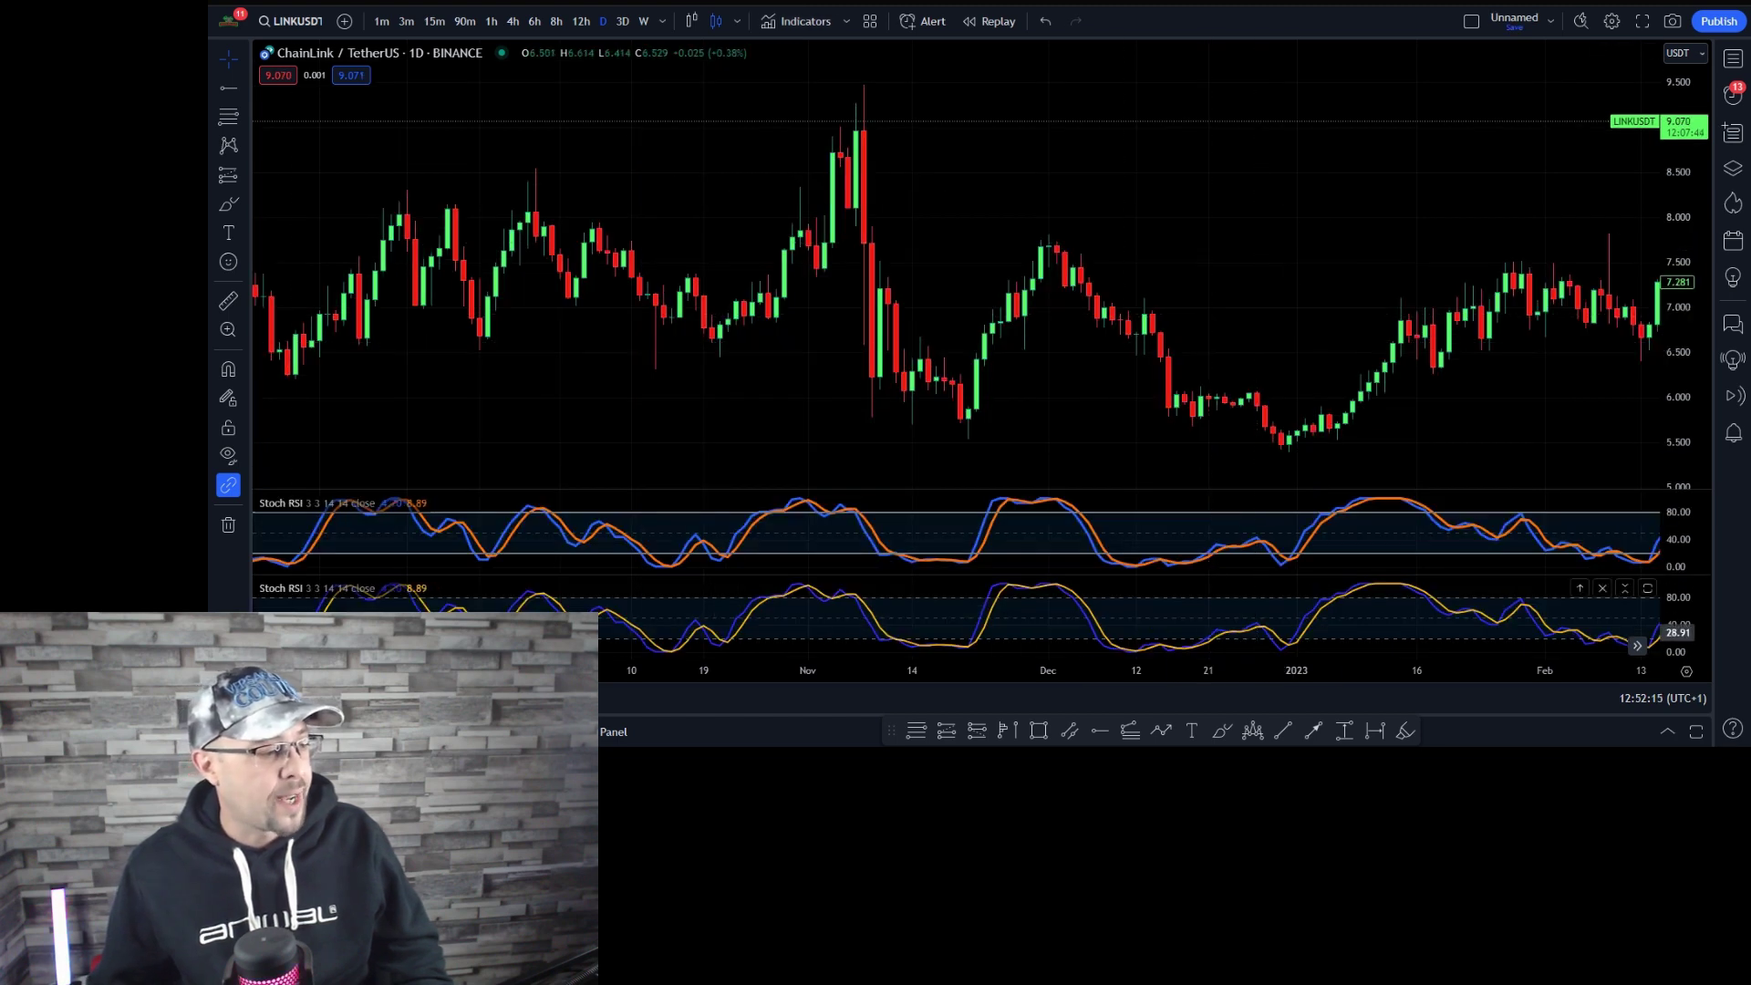
Remove the duplicate Stoch RSI pane and maximize the remaining one.
mouse_move(390, 591)
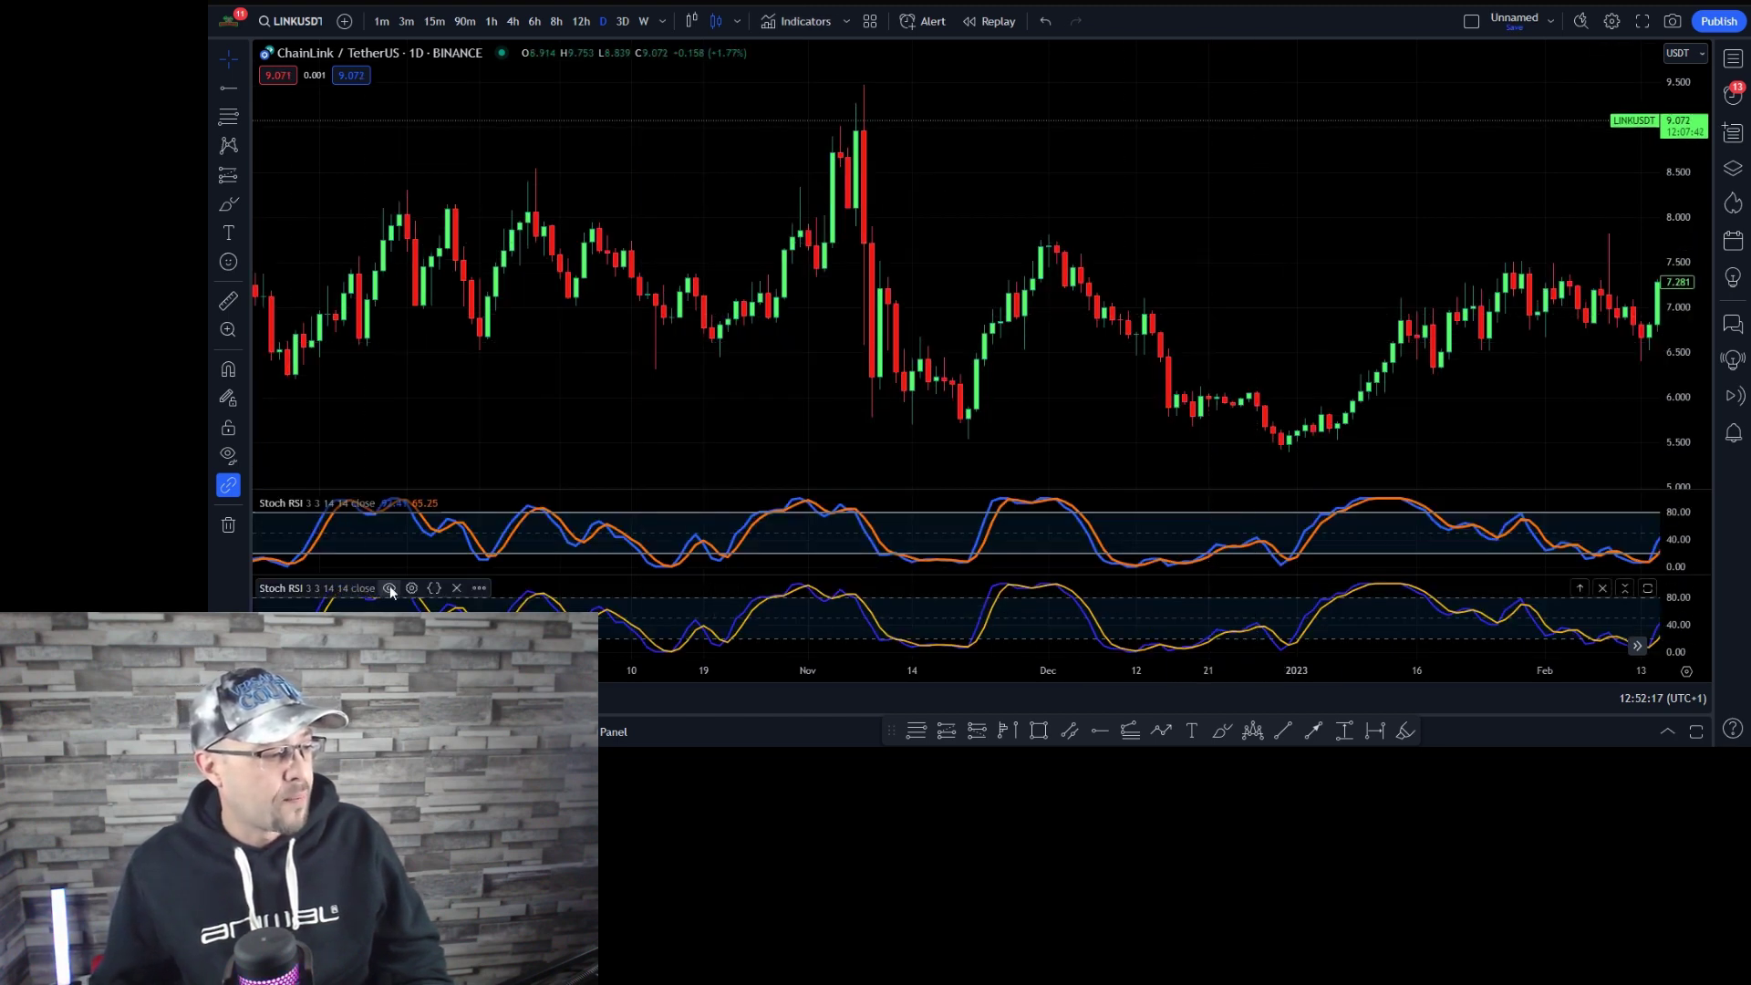
left_click(455, 591)
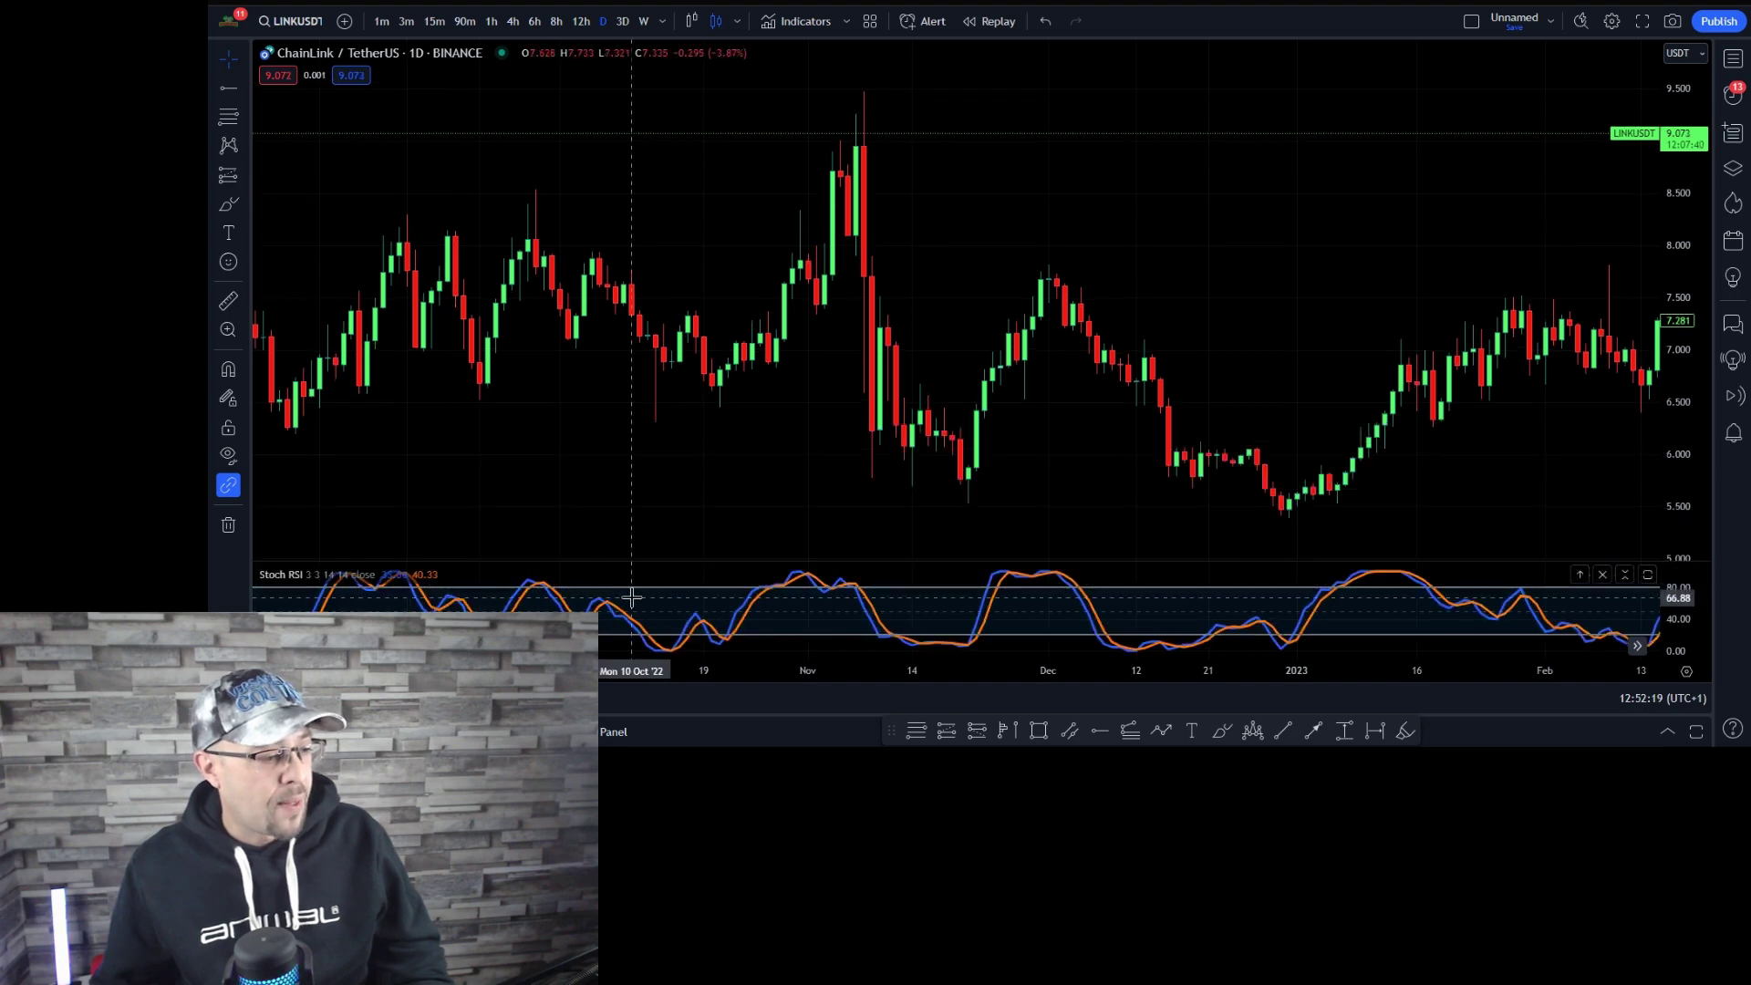
double_click(652, 606)
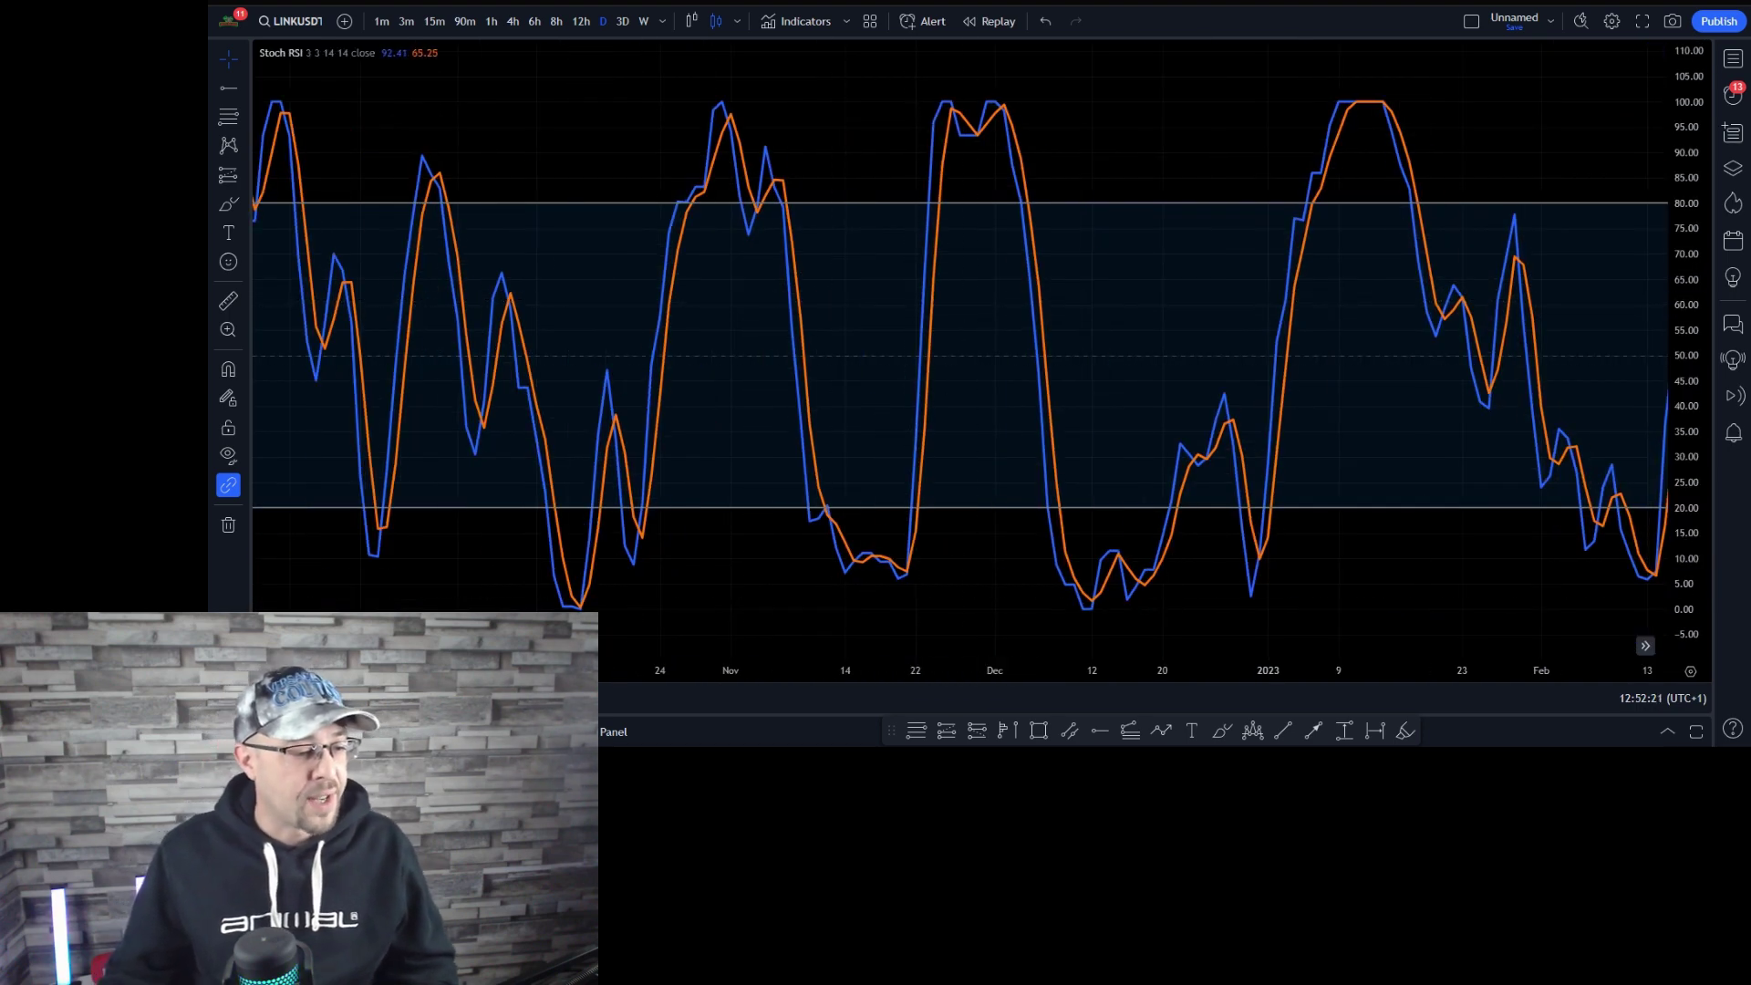
Brush-circle the early-December Stoch RSI peak and mid-December bottom, stroking along the 80 level.
left_click(1223, 731)
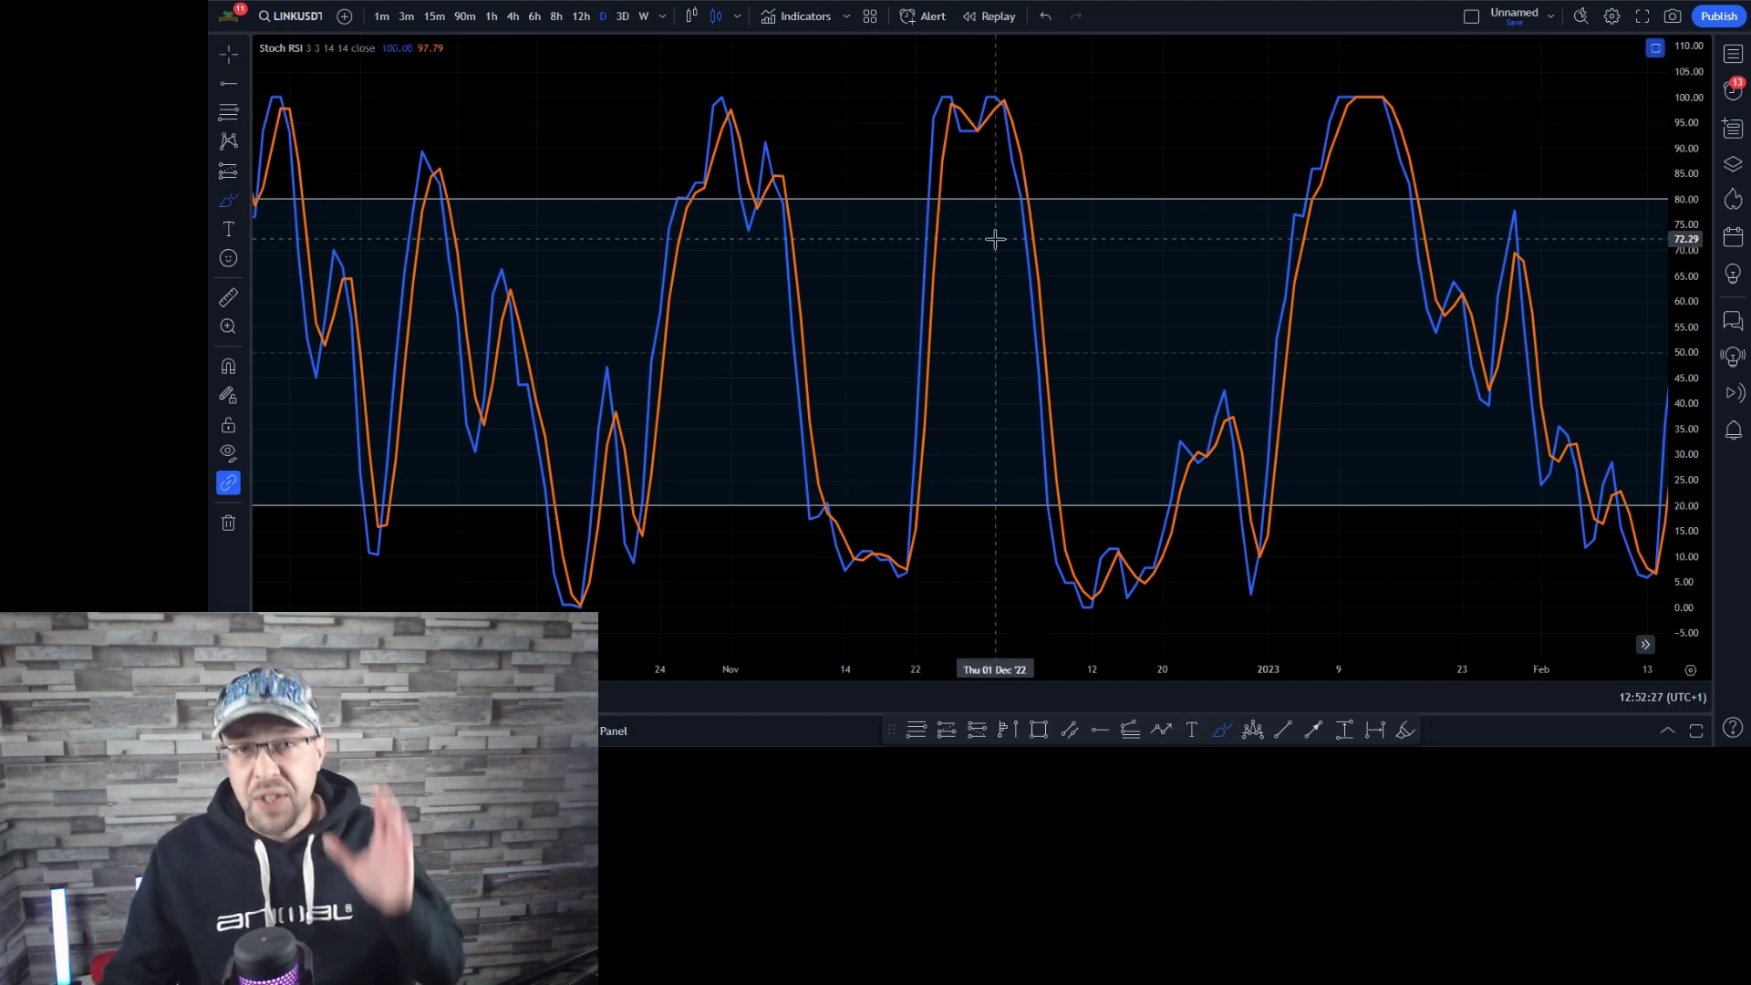
mouse_move(964, 84)
left_mouse_down()
mouse_move(925, 102)
mouse_move(994, 142)
mouse_move(964, 90)
left_mouse_up()
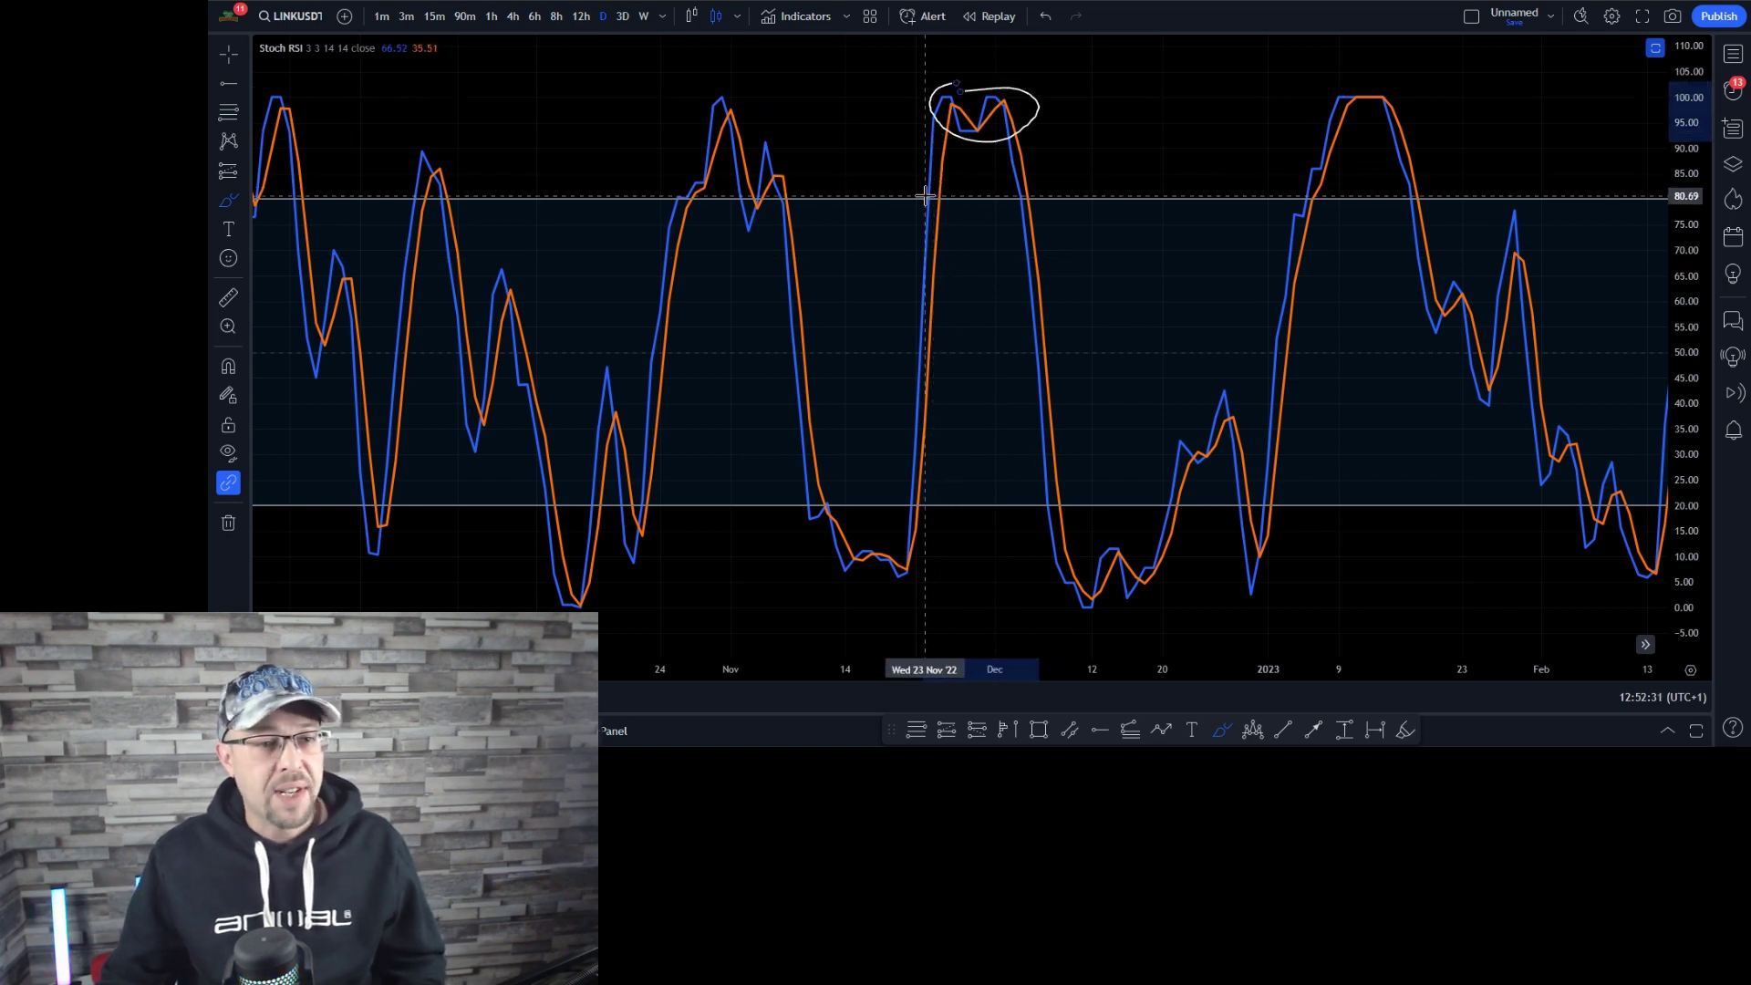
left_click_drag(916, 199, 1090, 205)
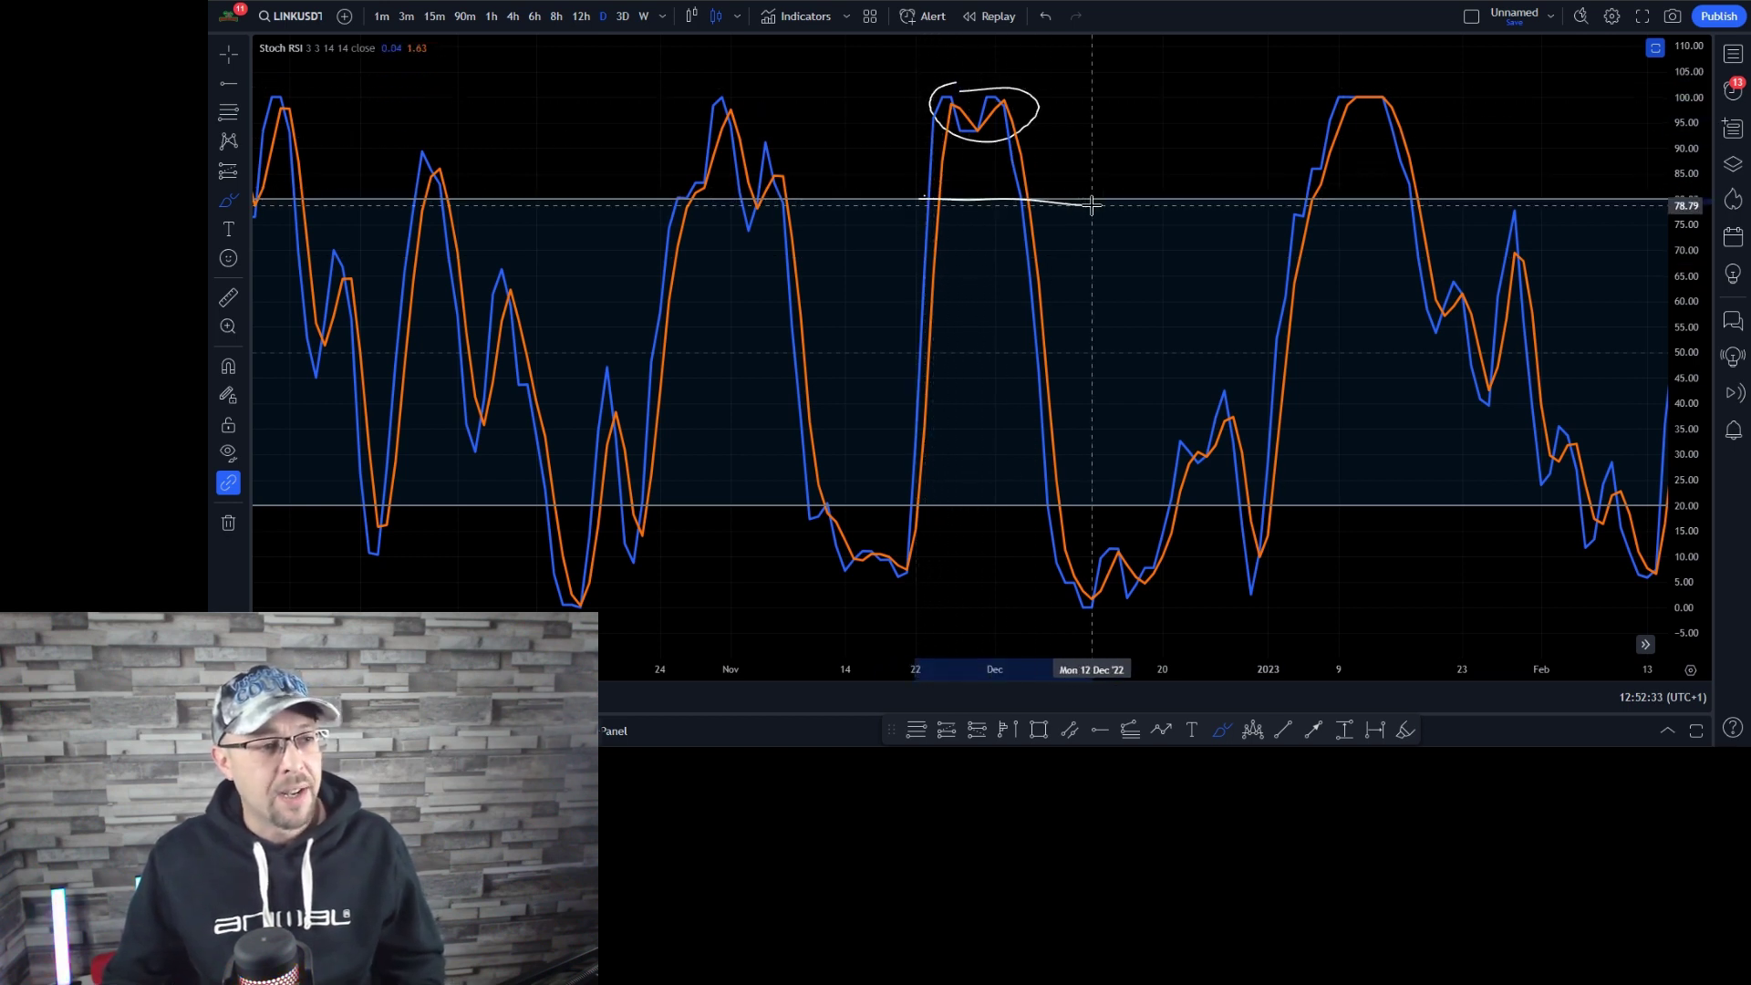
mouse_move(1084, 531)
left_mouse_down()
mouse_move(1059, 589)
mouse_move(1175, 573)
mouse_move(1051, 538)
mouse_move(1195, 507)
left_mouse_up()
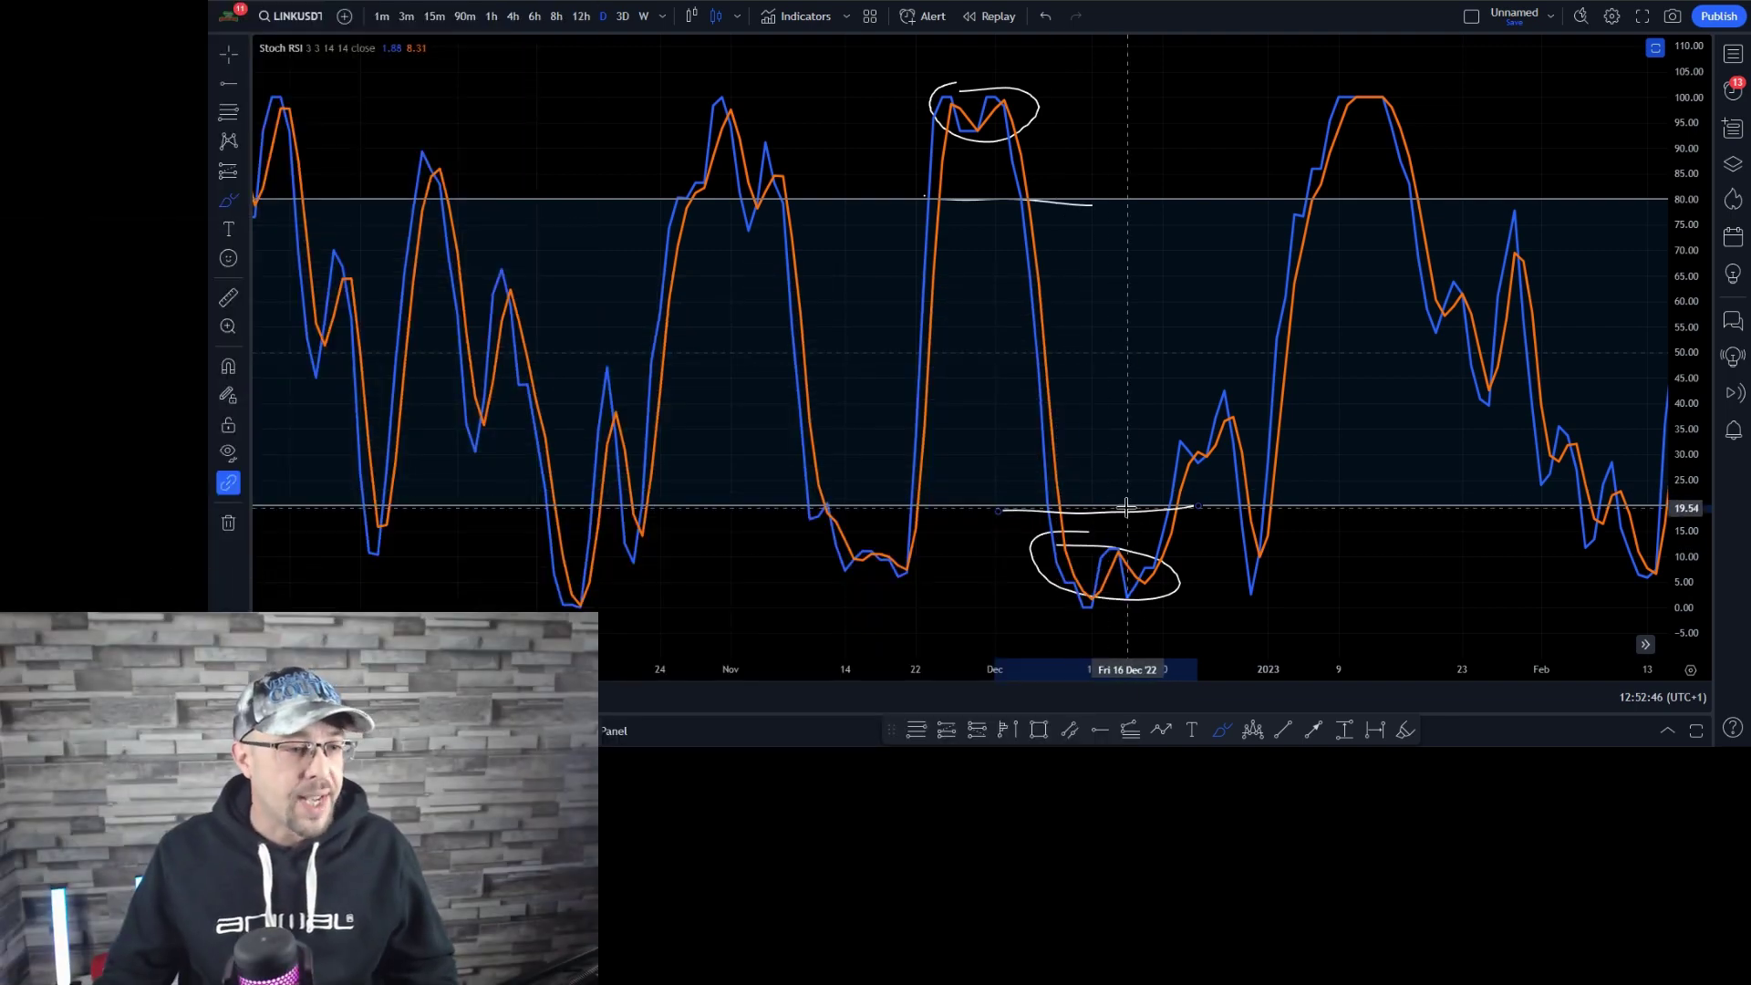
double_click(1106, 360)
left_click(1109, 134)
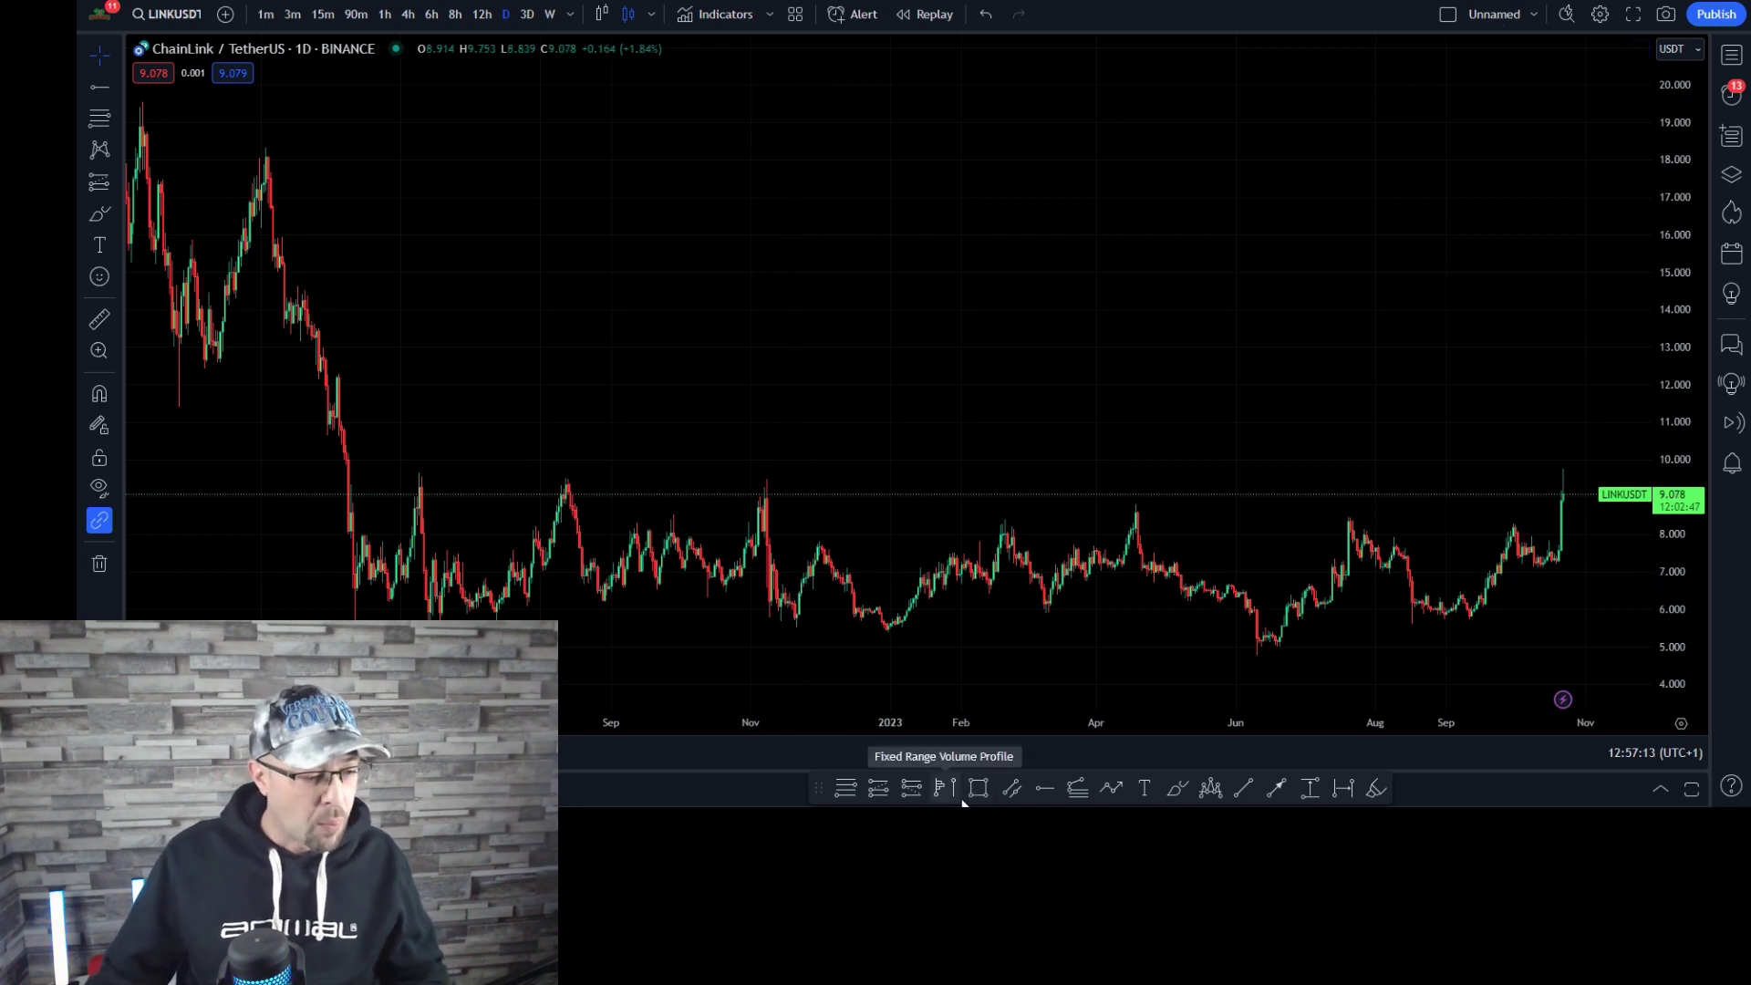
Place a resistance ray at 9.404 and brush-circle the four tops touching it, tracing the recent rally.
left_click(1042, 789)
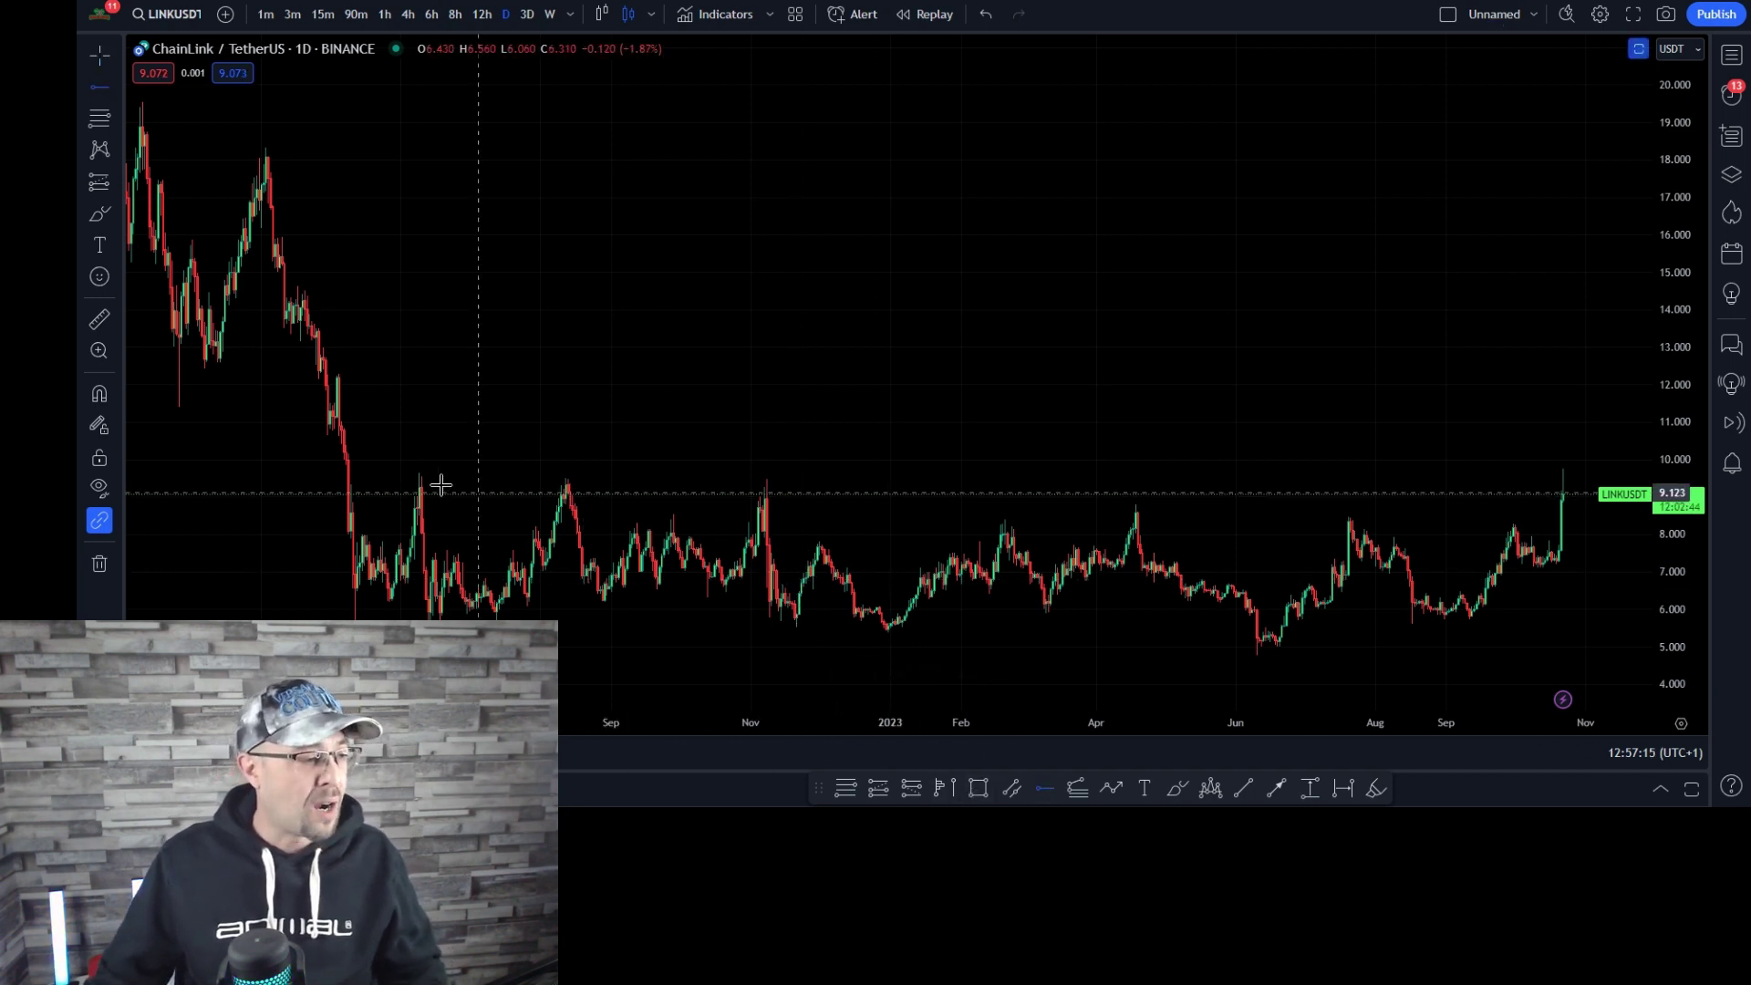
left_click(343, 481)
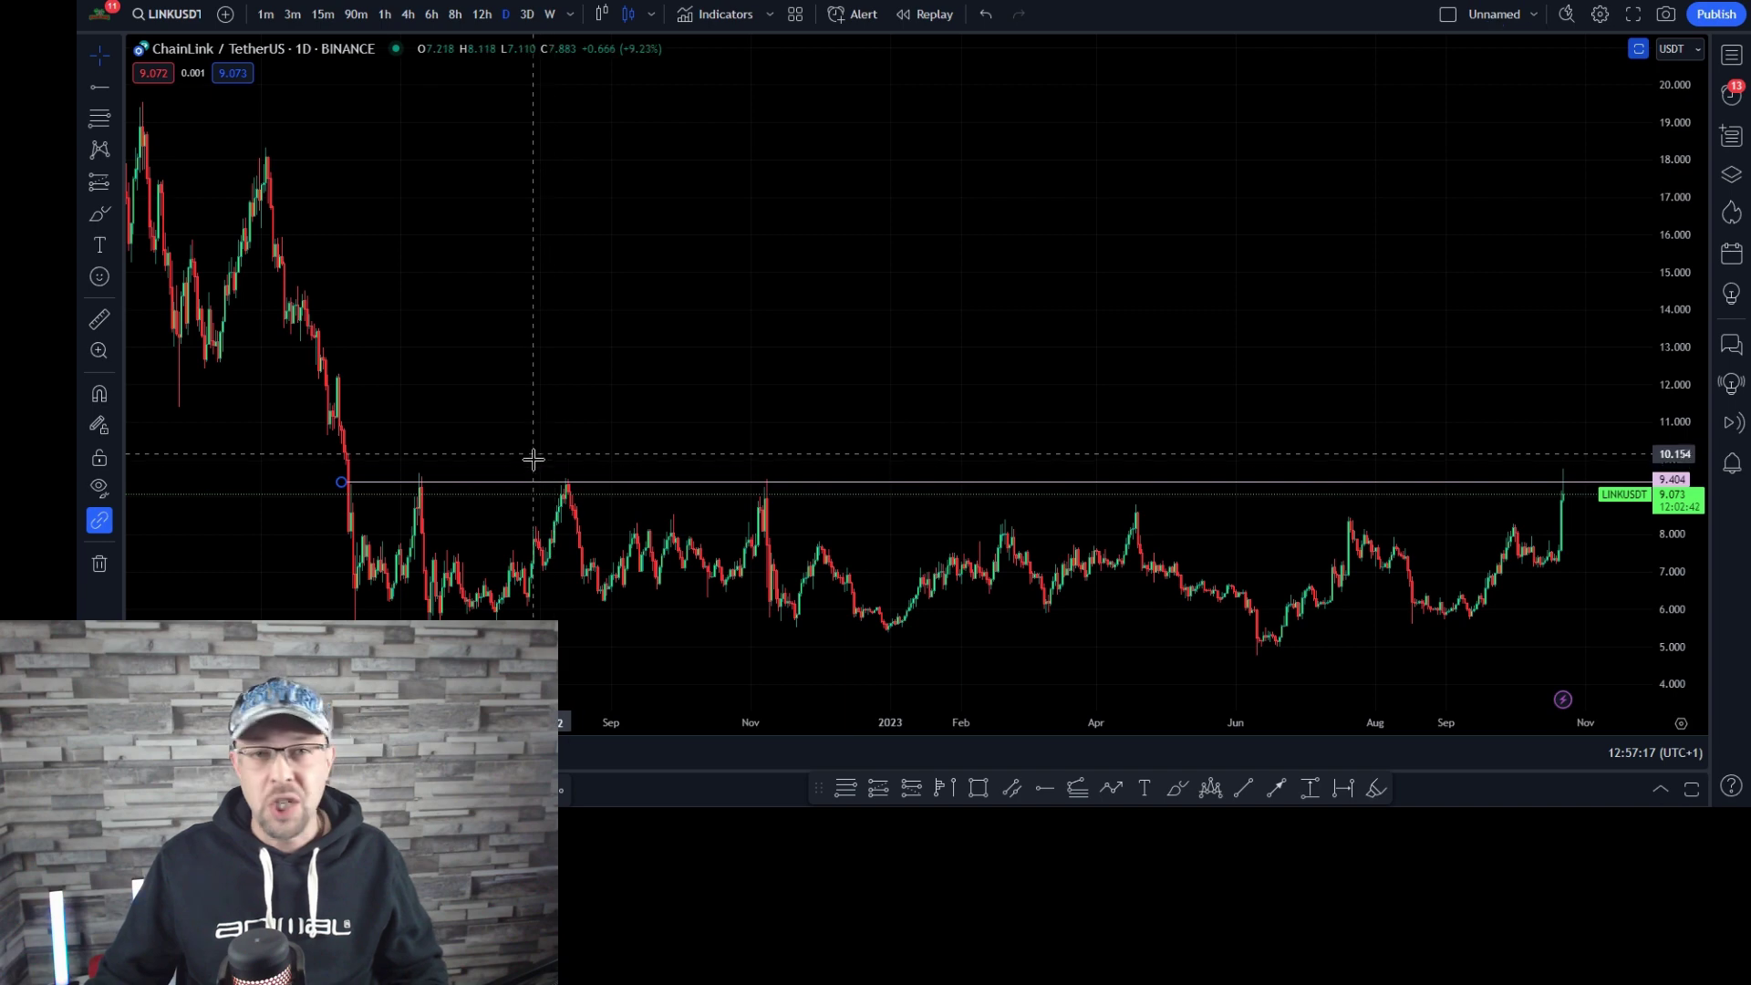
left_click(1177, 788)
mouse_move(358, 472)
left_mouse_down()
mouse_move(321, 477)
mouse_move(351, 488)
mouse_move(340, 470)
left_mouse_up()
mouse_move(567, 467)
left_mouse_down()
mouse_move(548, 493)
mouse_move(561, 470)
left_mouse_up()
mouse_move(729, 485)
left_mouse_down()
mouse_move(783, 482)
mouse_move(764, 476)
left_mouse_up()
mouse_move(1566, 474)
left_mouse_down()
mouse_move(1552, 492)
mouse_move(1572, 498)
mouse_move(1565, 480)
left_mouse_up()
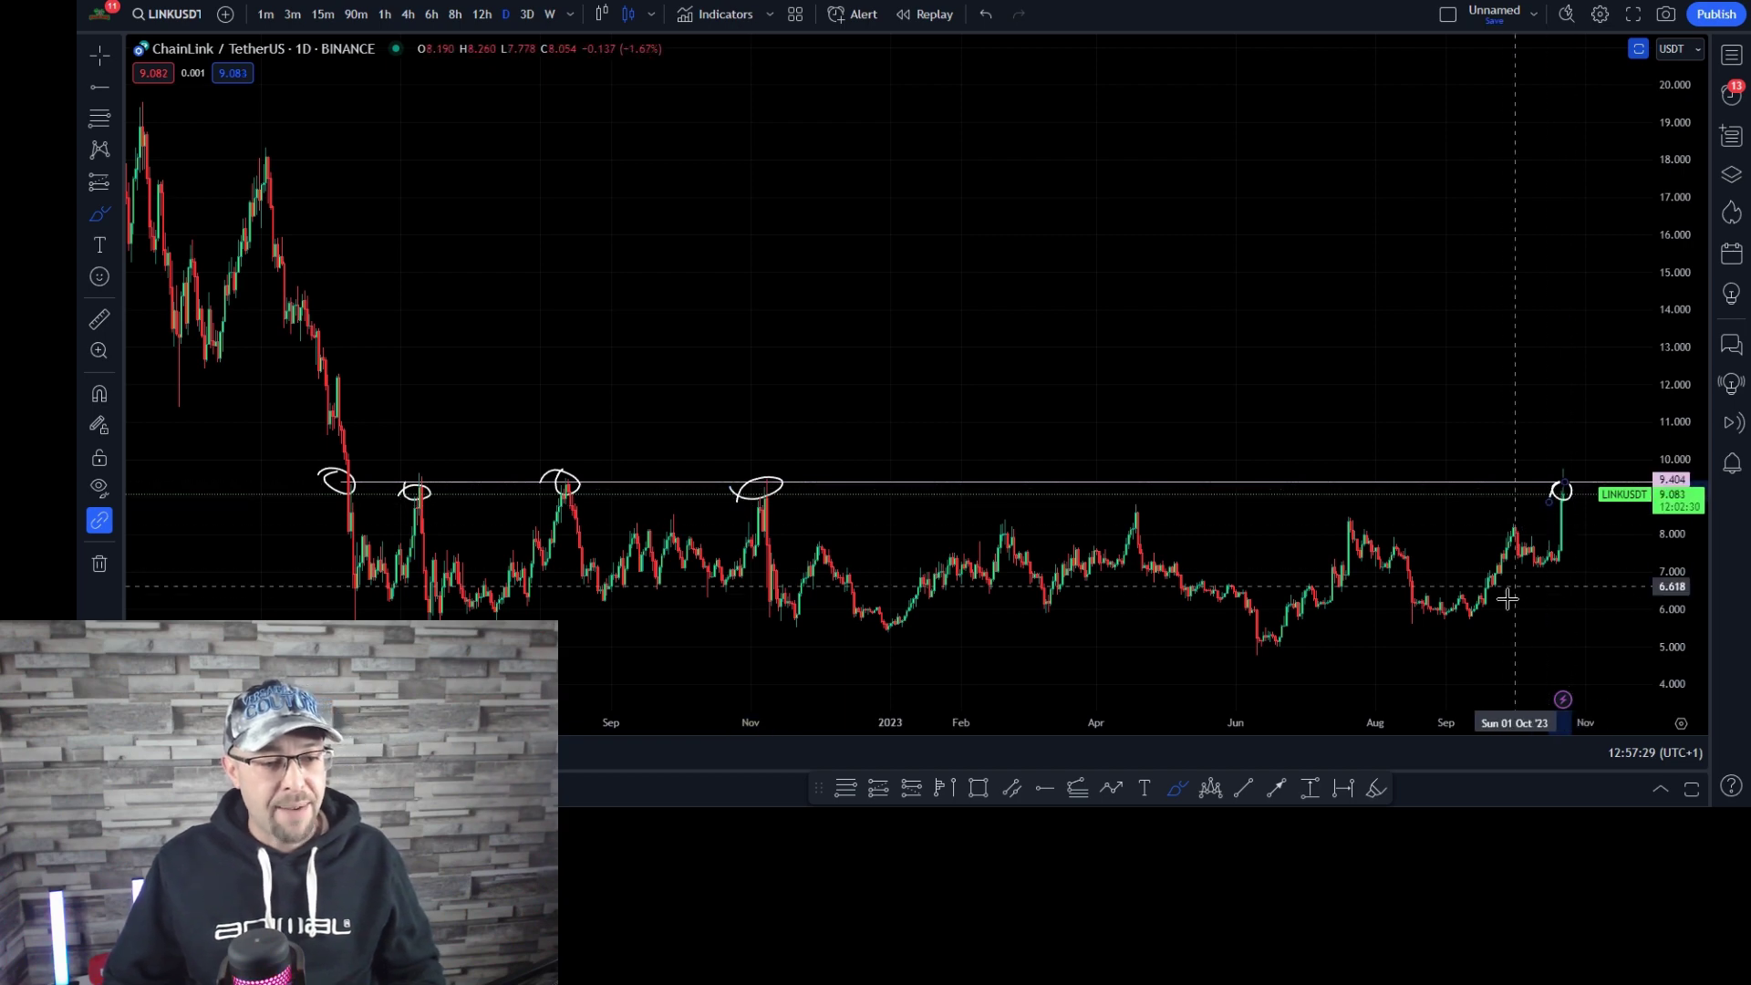
left_click_drag(1478, 598, 1544, 495)
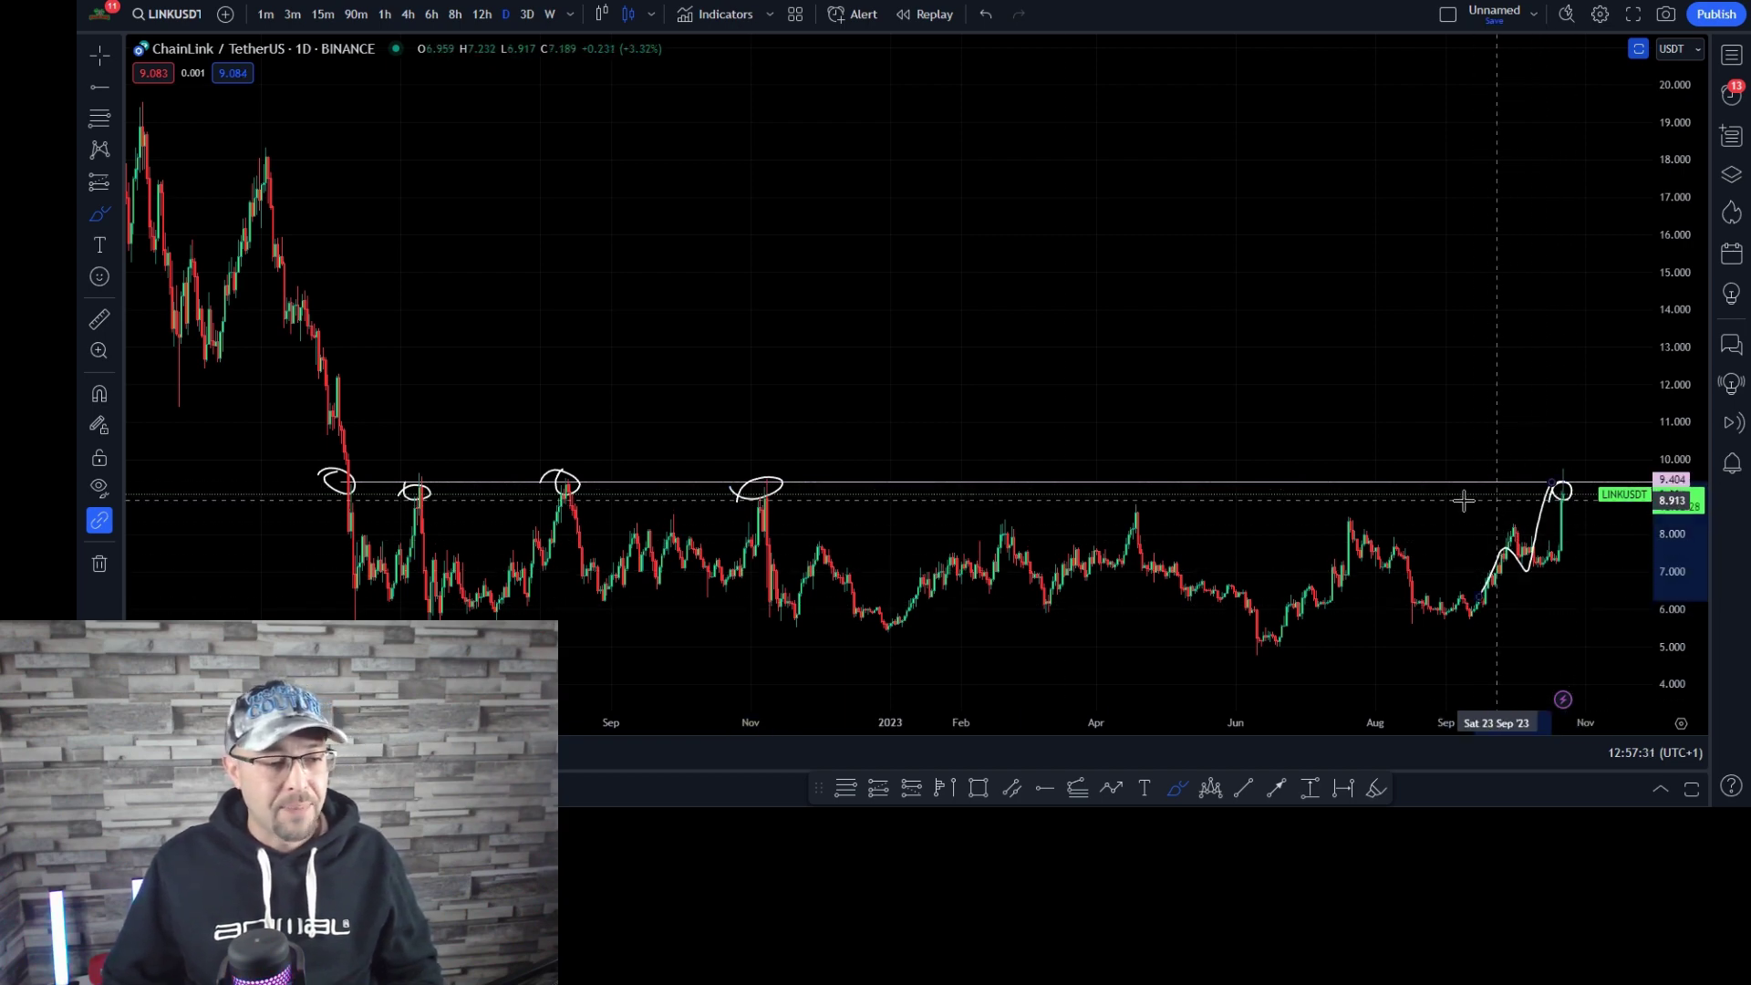
Add a horizontal support line at 5.391 and restore the Stoch RSI pane.
scroll(930, 500, "down", 3)
scroll(953, 477, "up", 2)
scroll(984, 532, "up", 1)
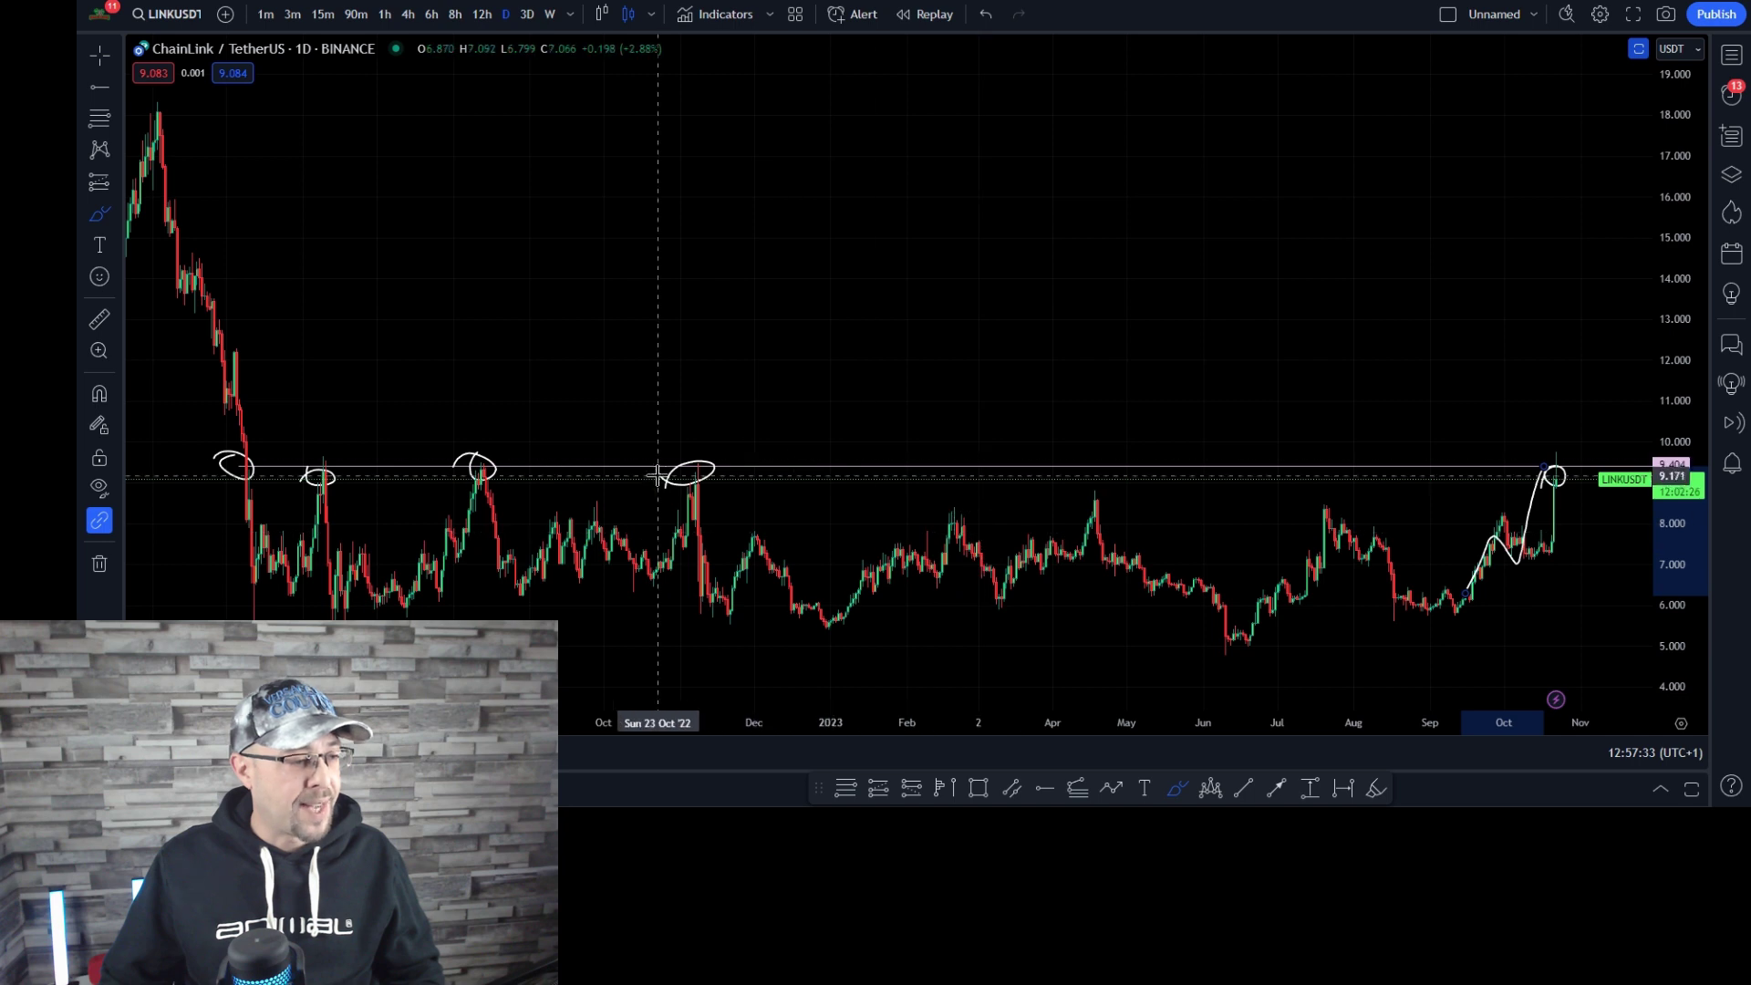
left_click(1044, 789)
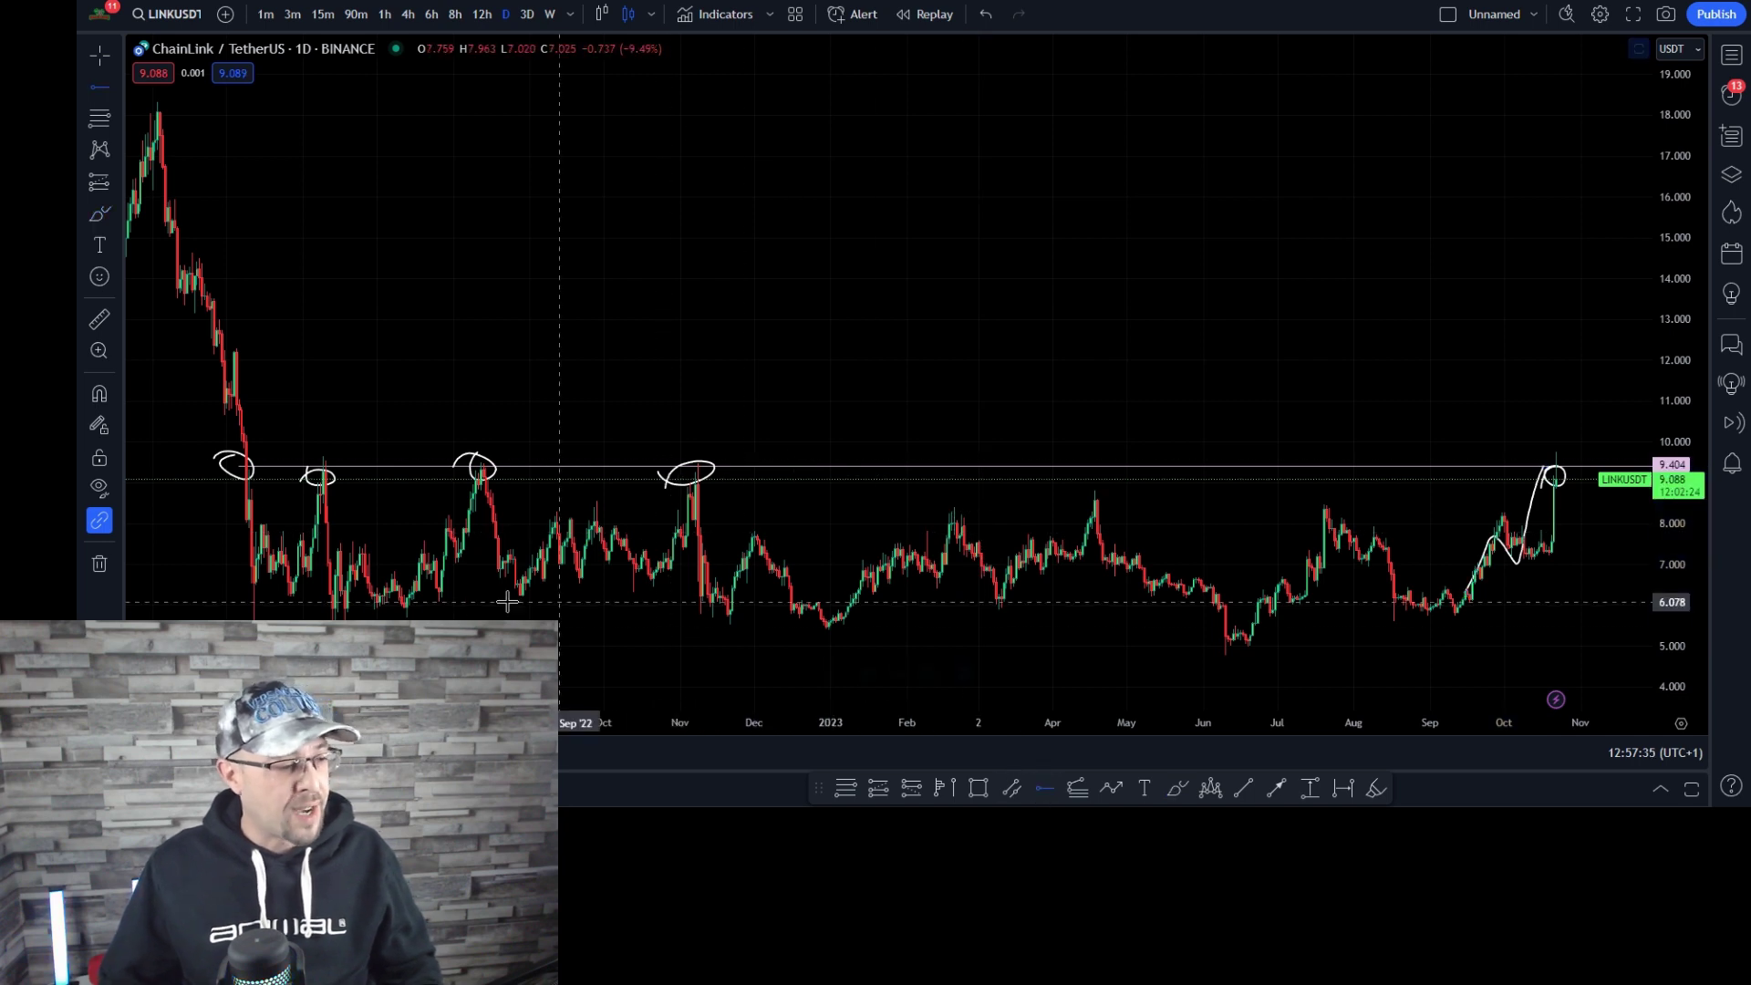
left_click(270, 625)
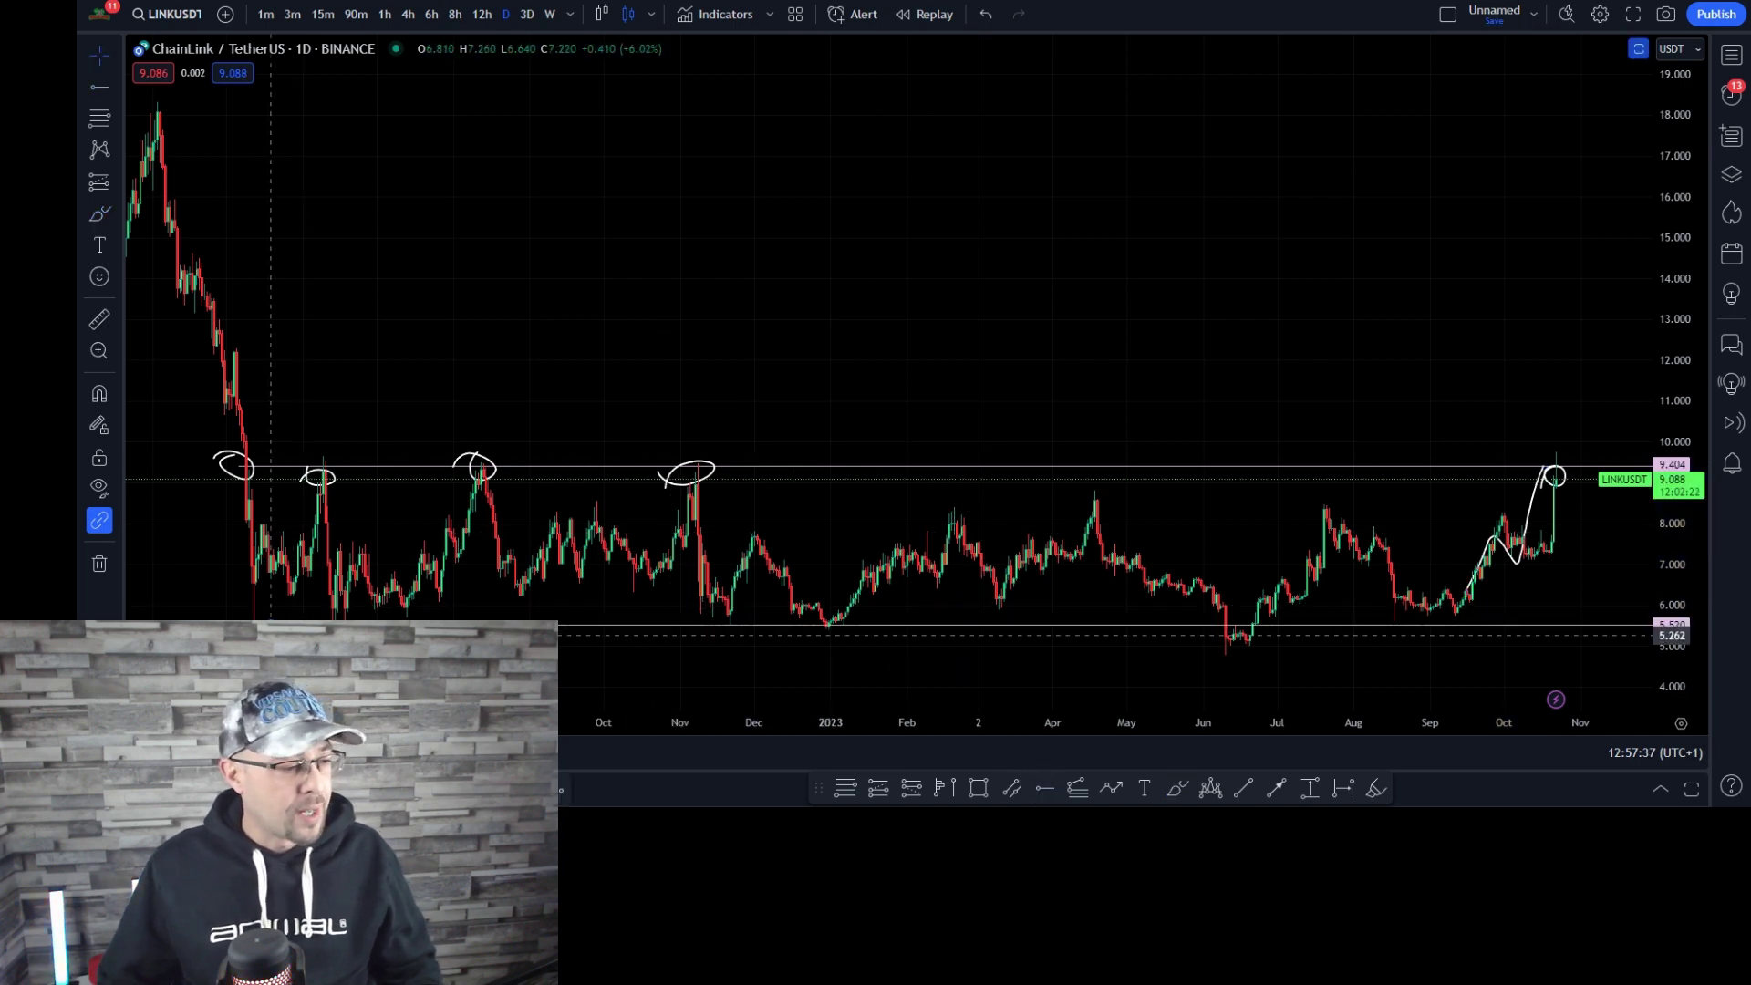
left_click_drag(266, 626, 266, 630)
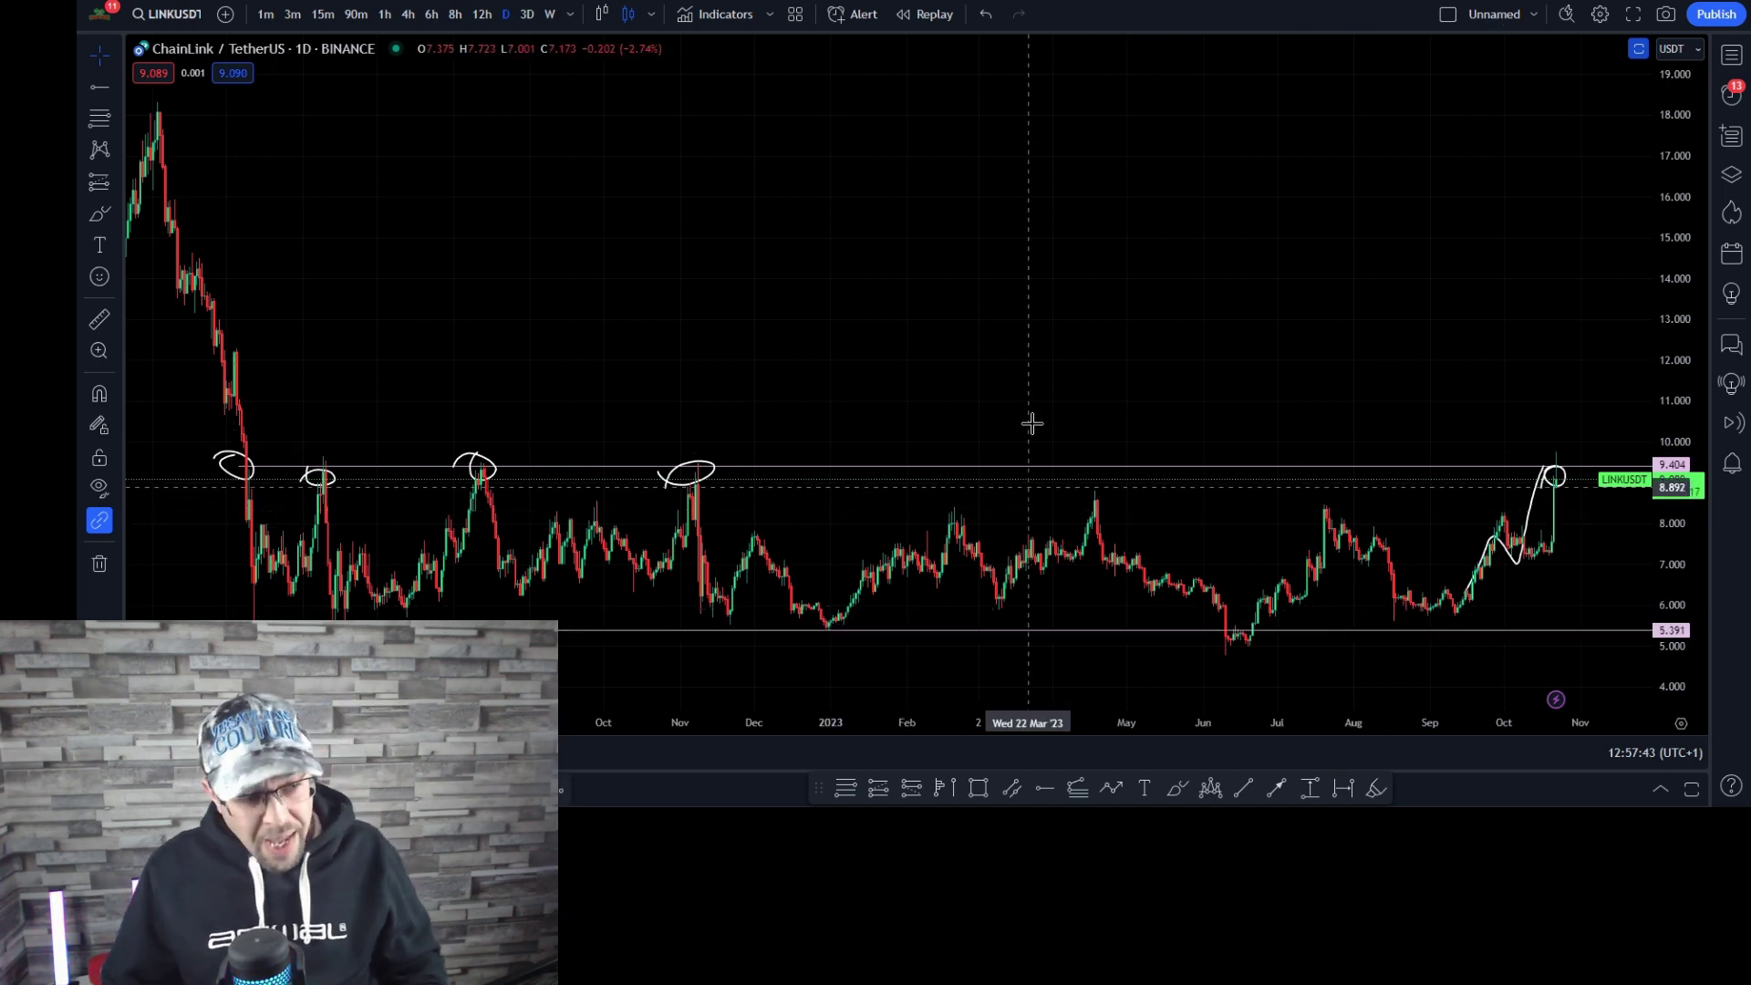
double_click(1019, 352)
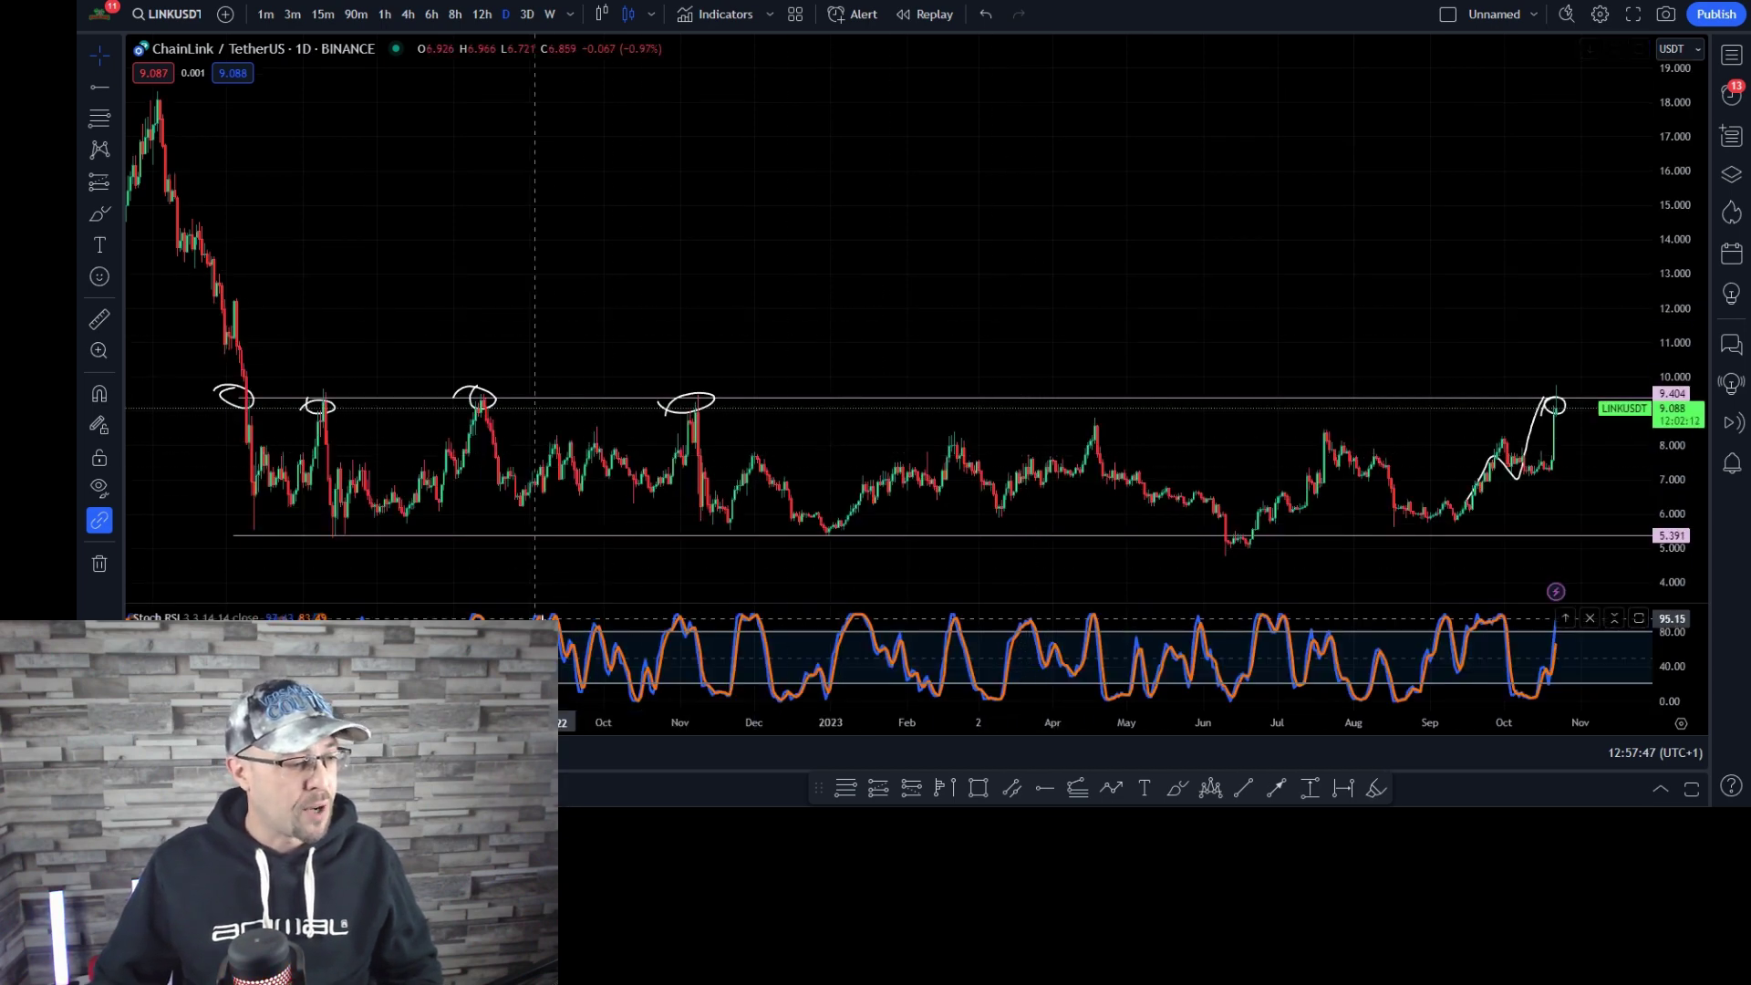
Enlarge the Stoch RSI pane and brush-mark the May Stoch RSI low, its rise and the late-May highs.
left_click_drag(614, 607, 626, 463)
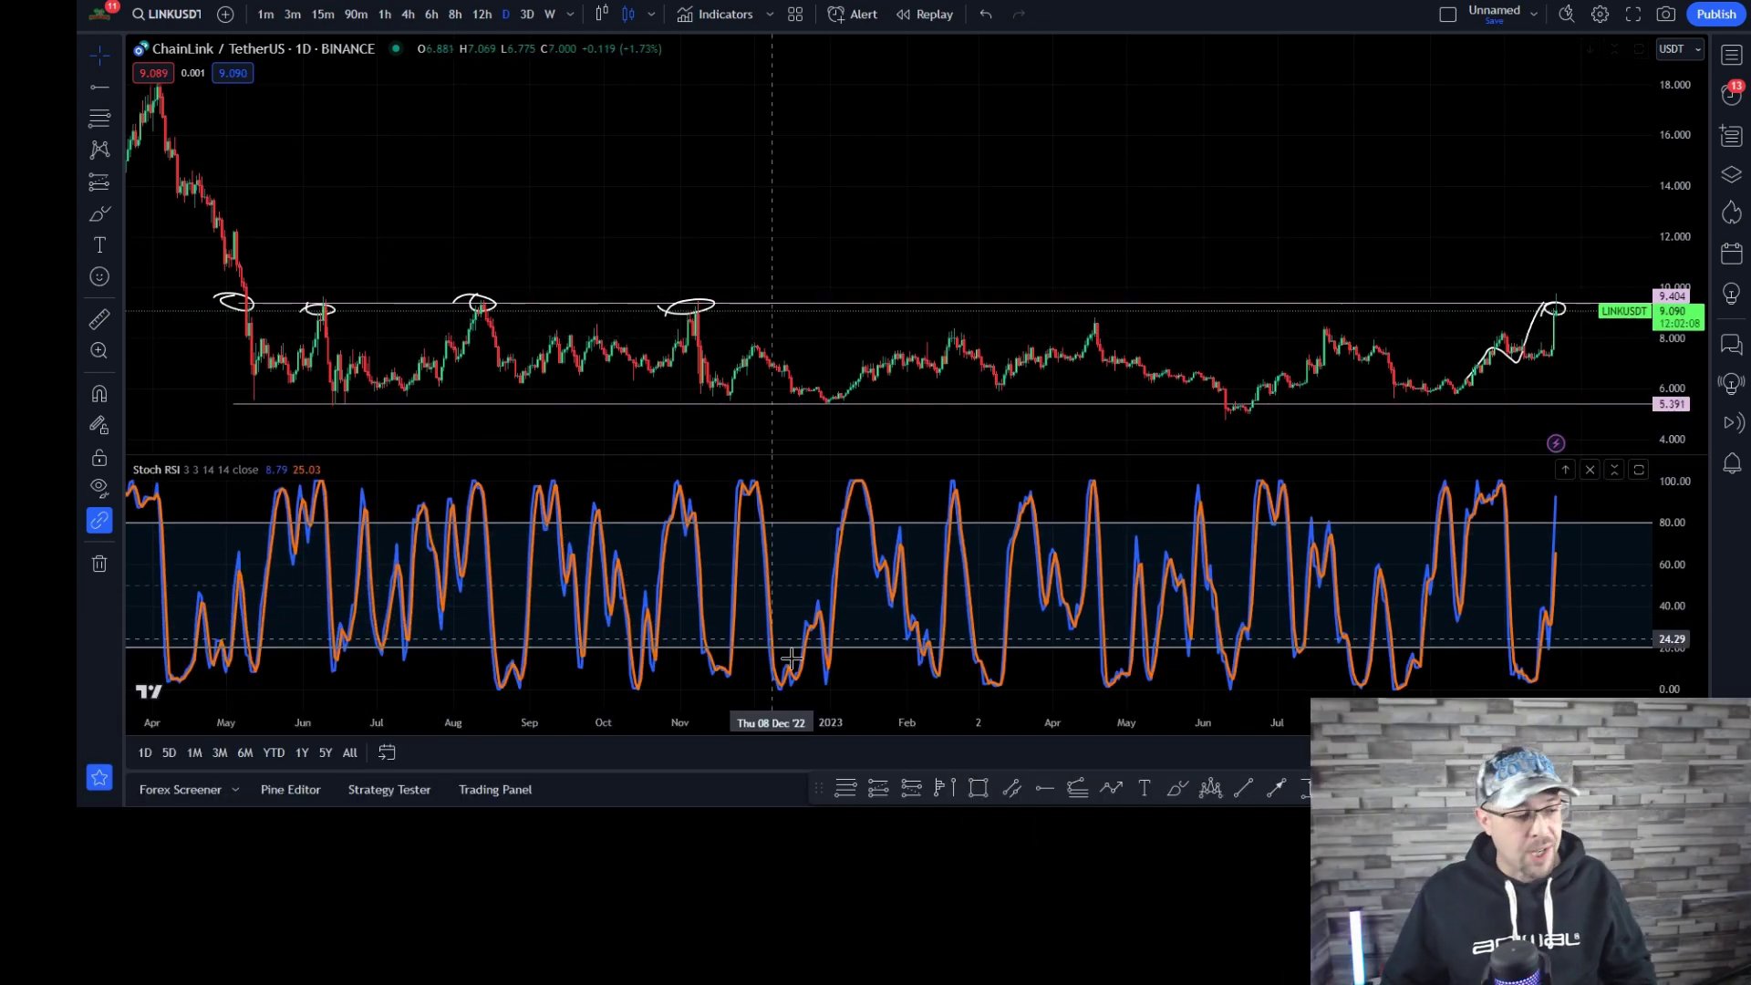
left_click(1176, 788)
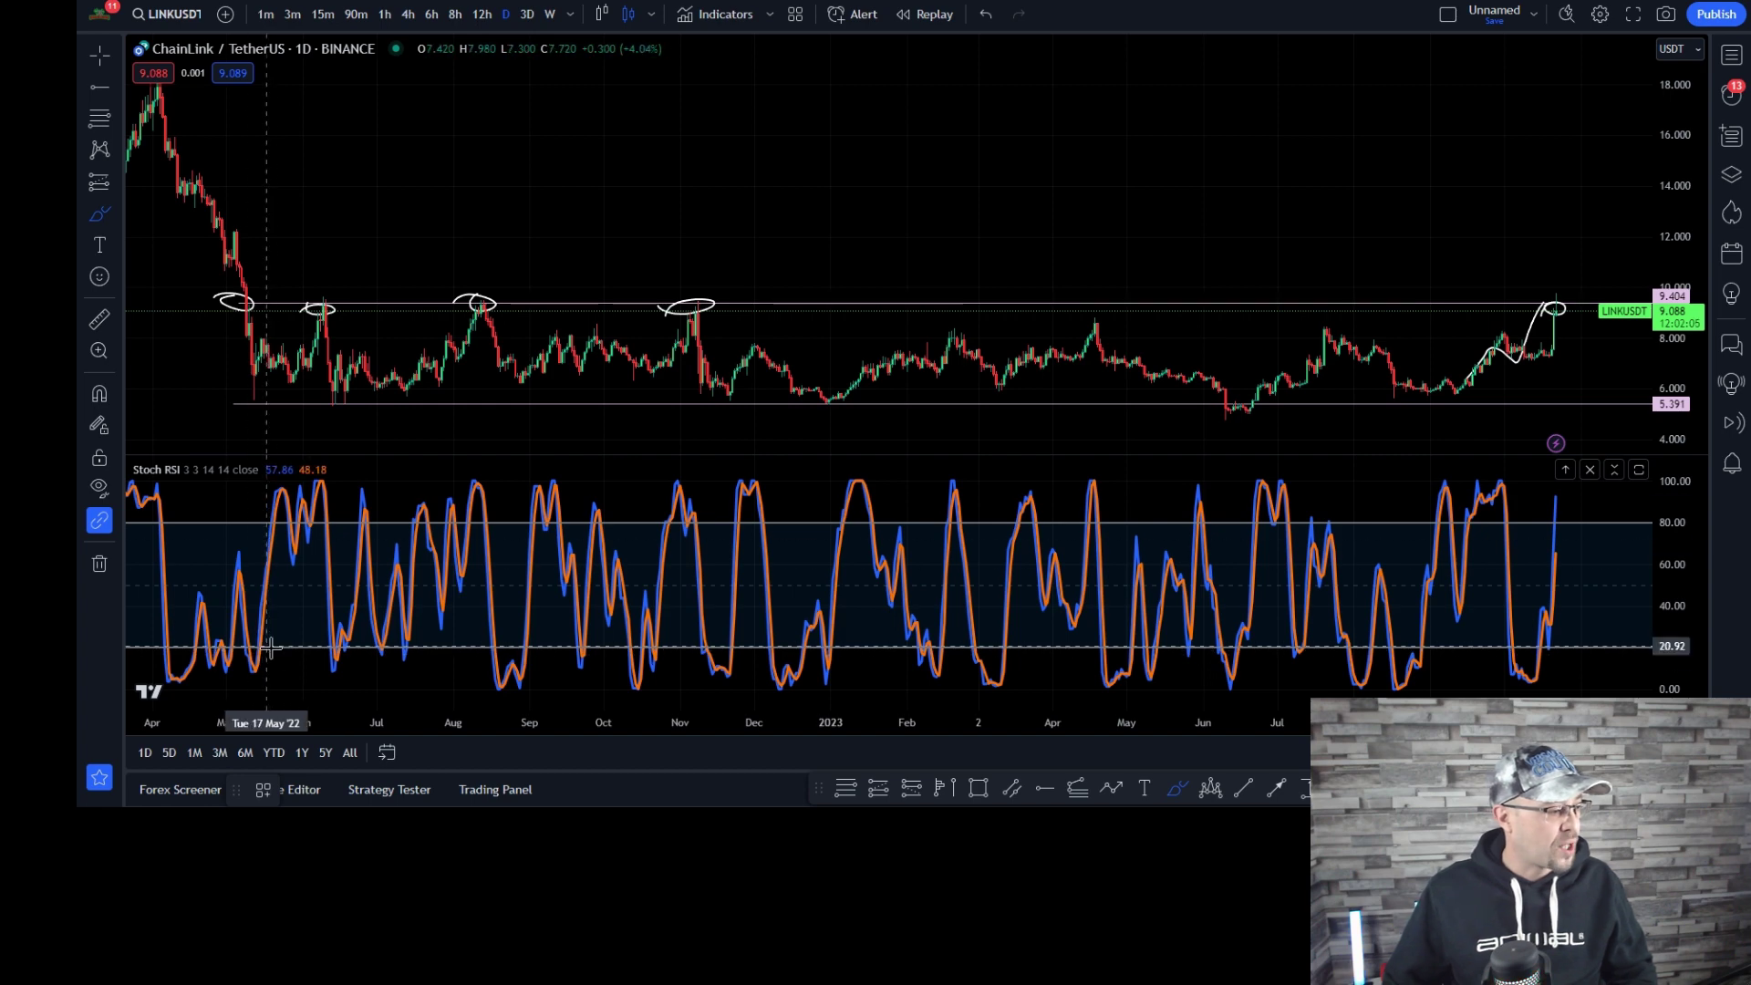
left_click_drag(261, 645, 237, 652)
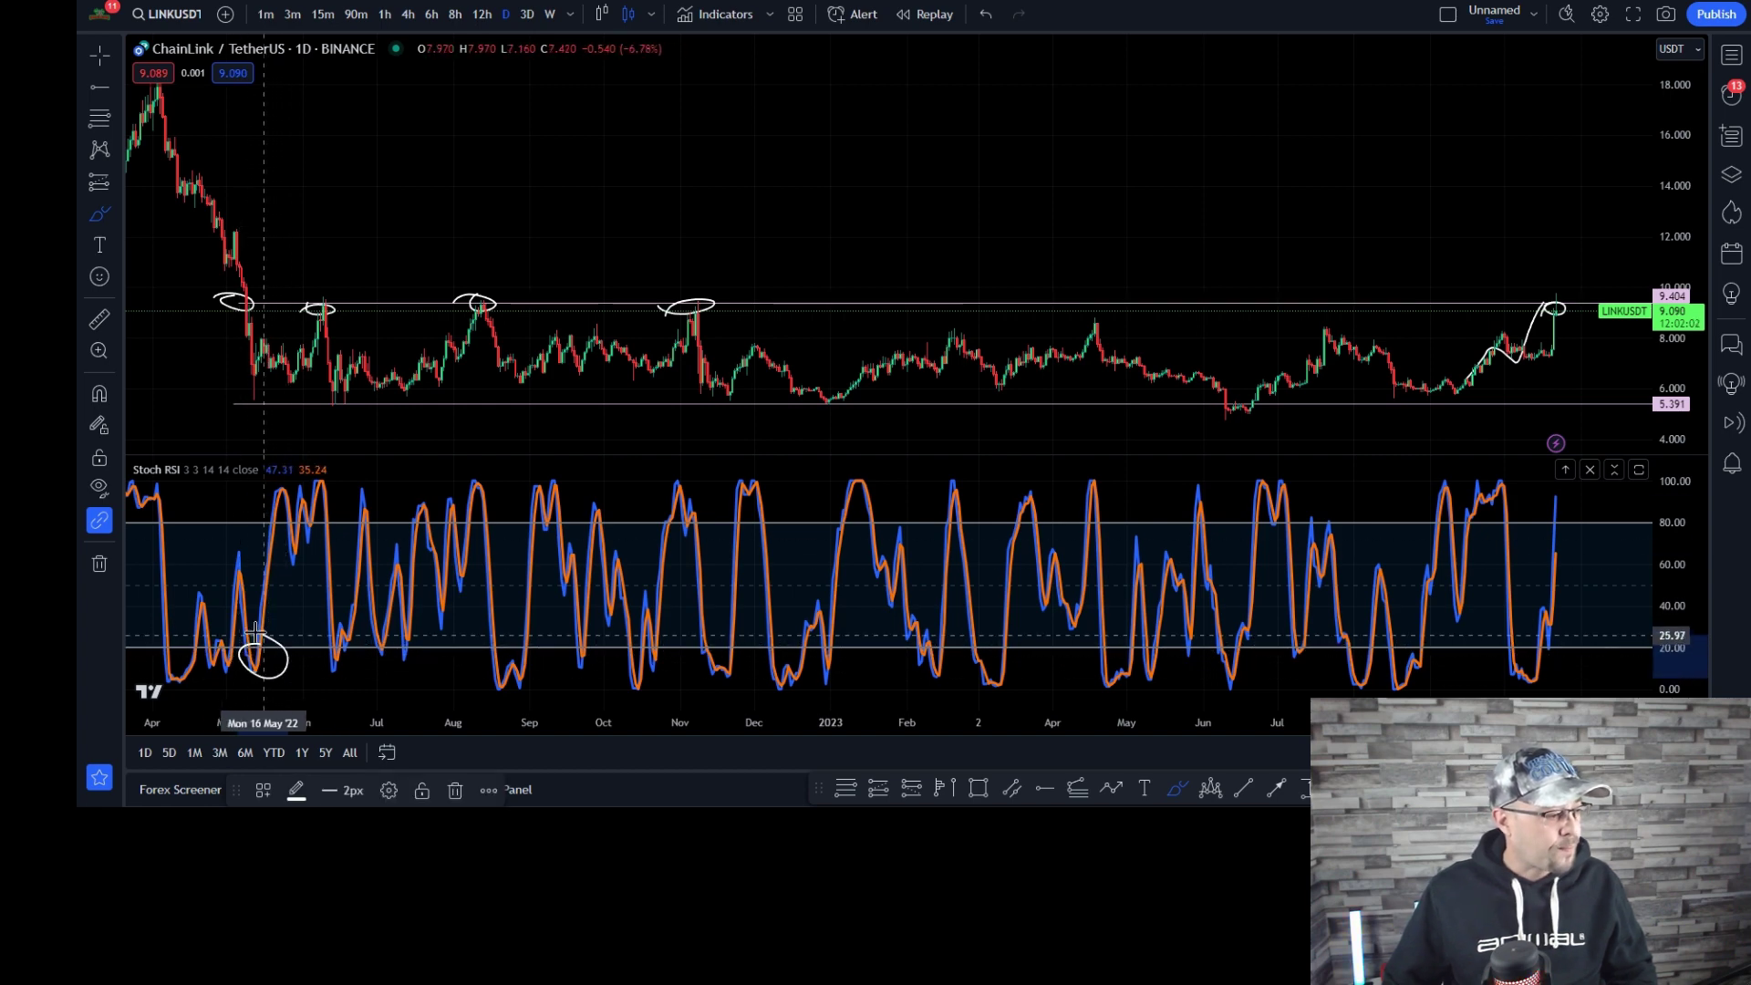
mouse_move(256, 652)
left_mouse_down()
mouse_move(274, 497)
mouse_move(308, 488)
mouse_move(266, 504)
mouse_move(330, 519)
mouse_move(315, 479)
left_mouse_up()
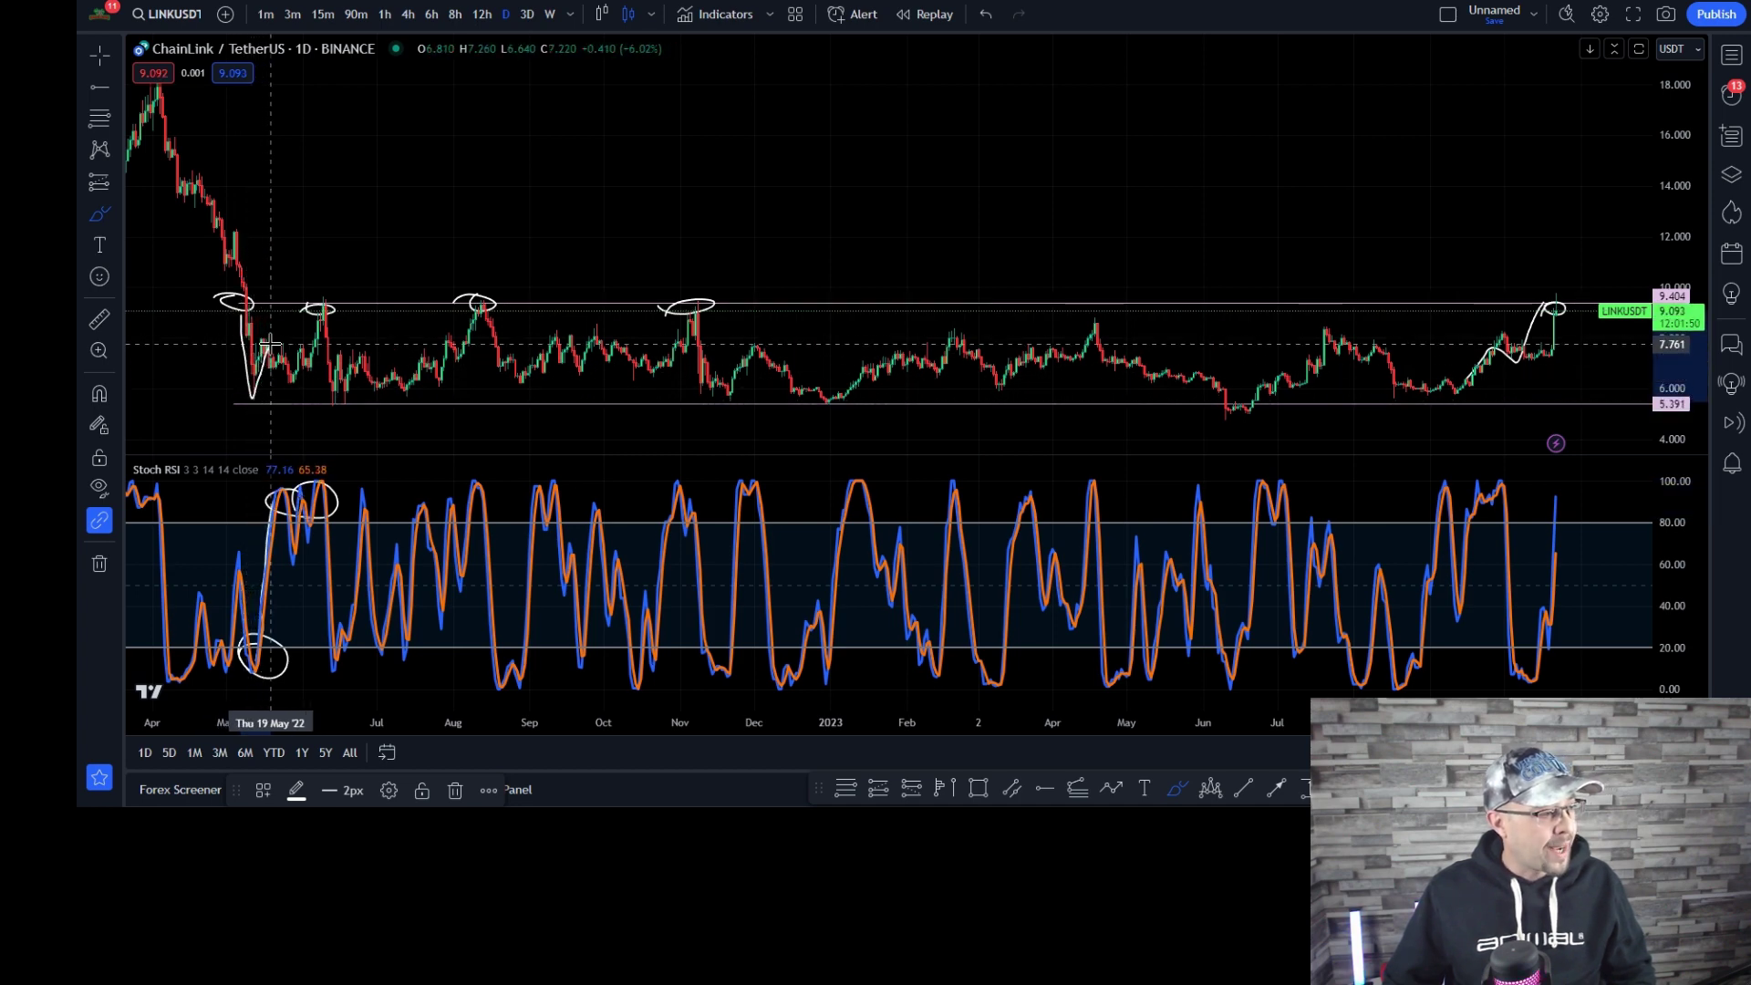
mouse_move(285, 345)
left_mouse_down()
mouse_move(261, 346)
mouse_move(267, 363)
left_mouse_up()
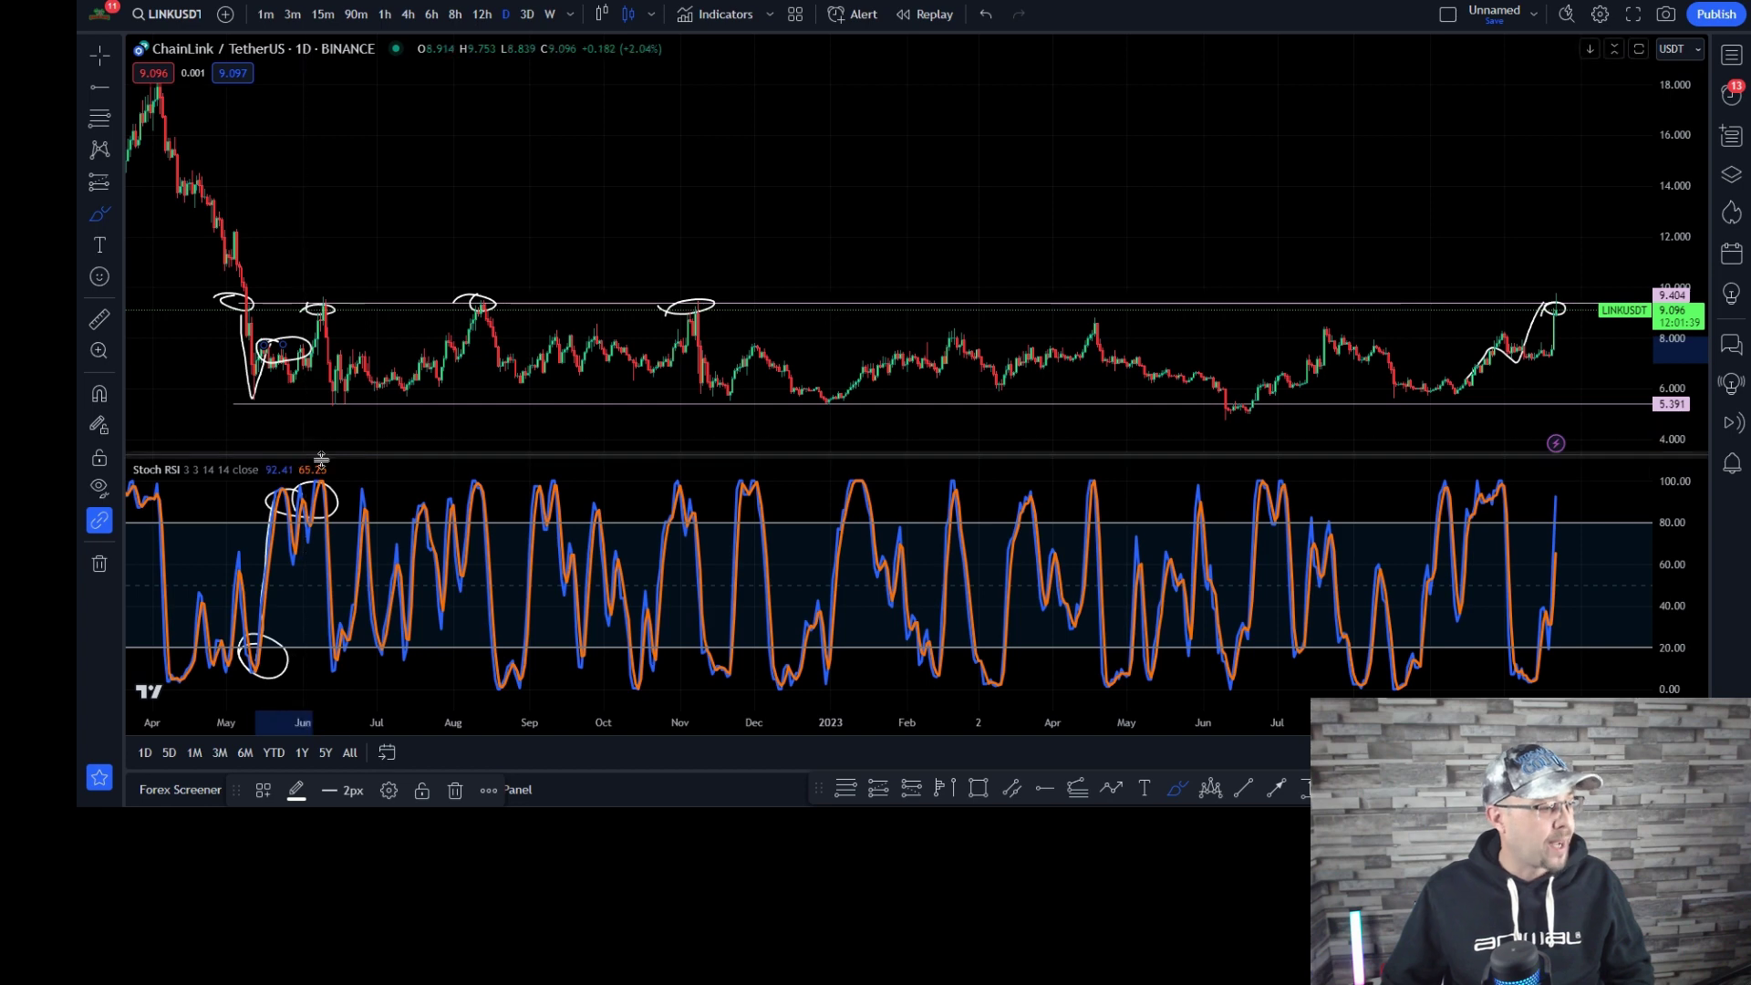
Trace the Stoch RSI drop to the circled mid-June low and the June price and Stoch RSI swings.
left_click_drag(317, 497, 334, 671)
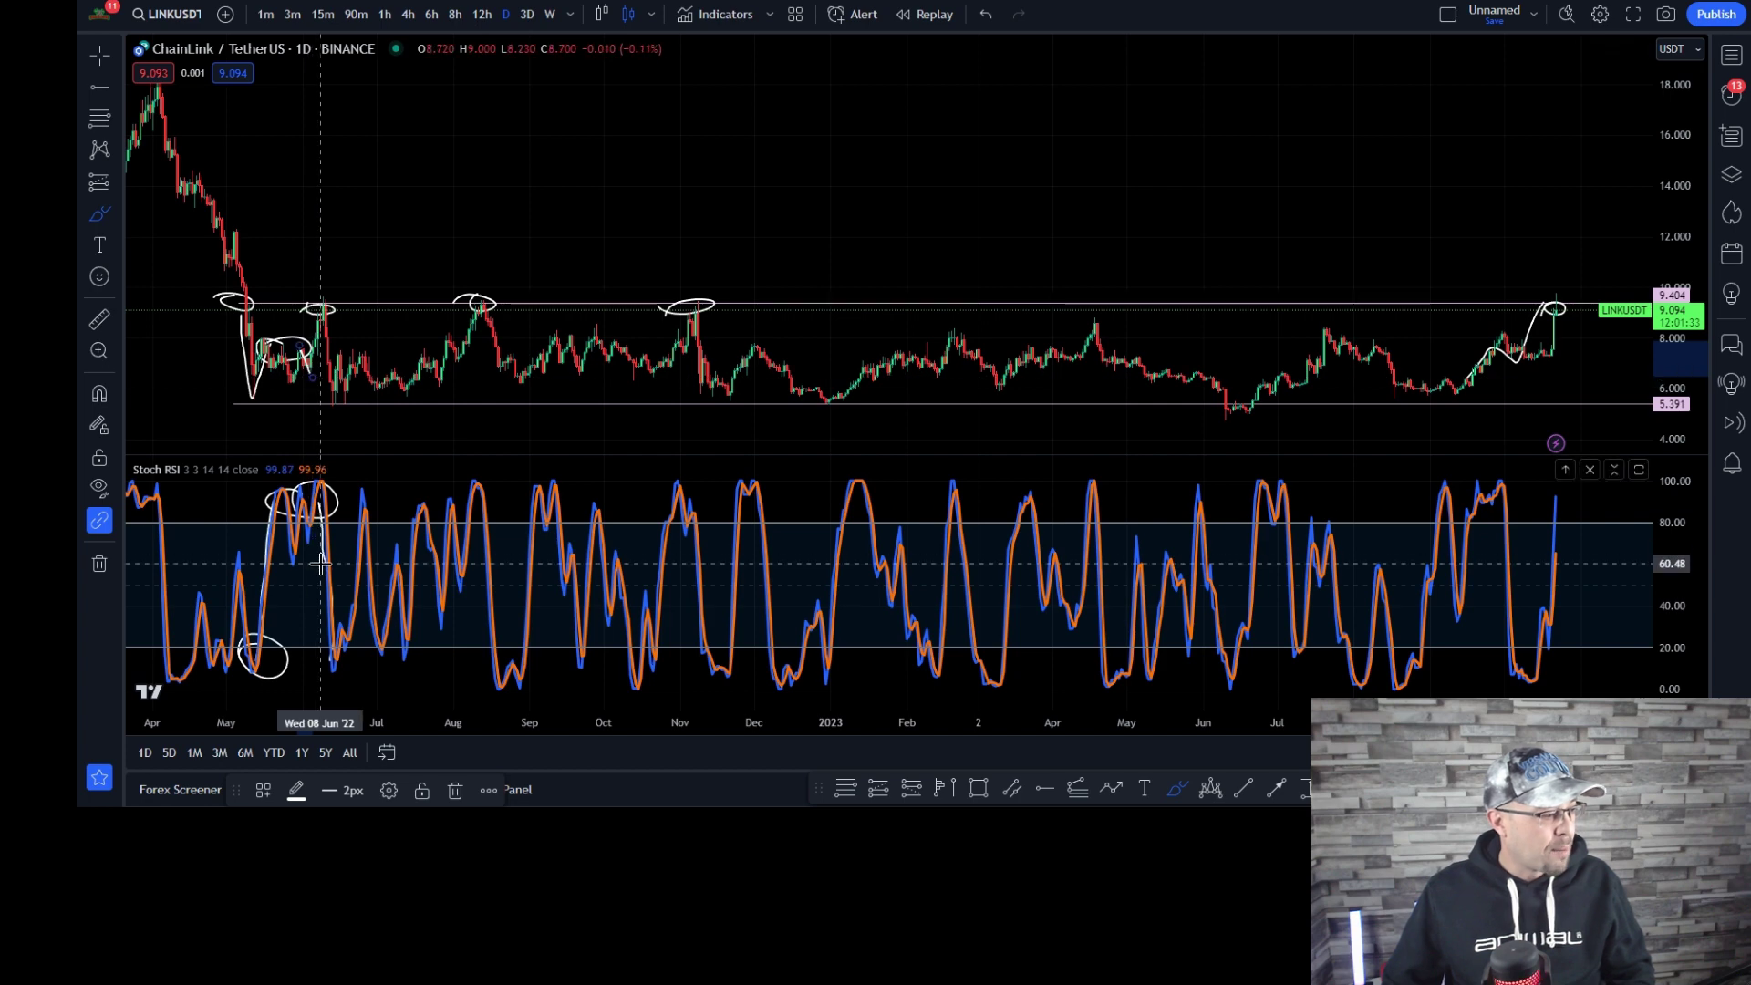
mouse_move(340, 650)
left_mouse_down()
mouse_move(312, 671)
mouse_move(337, 634)
left_mouse_up()
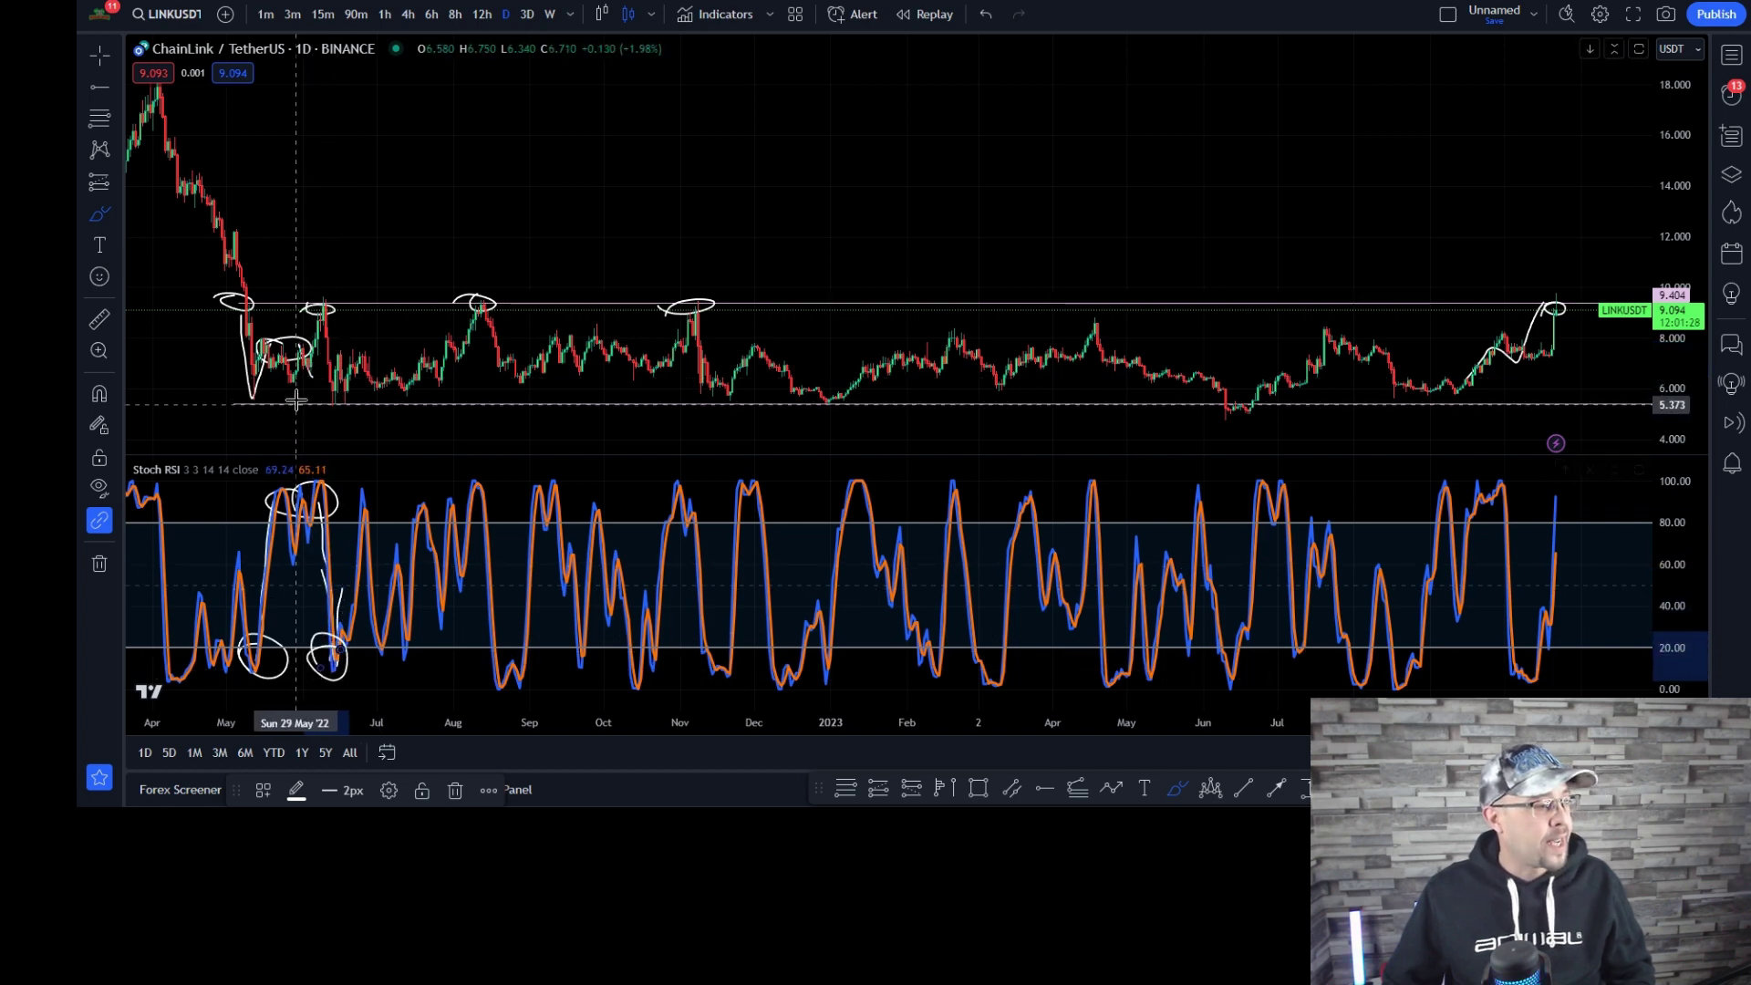
mouse_move(351, 313)
left_mouse_down()
mouse_move(328, 345)
mouse_move(345, 309)
left_mouse_up()
left_click_drag(350, 560, 361, 479)
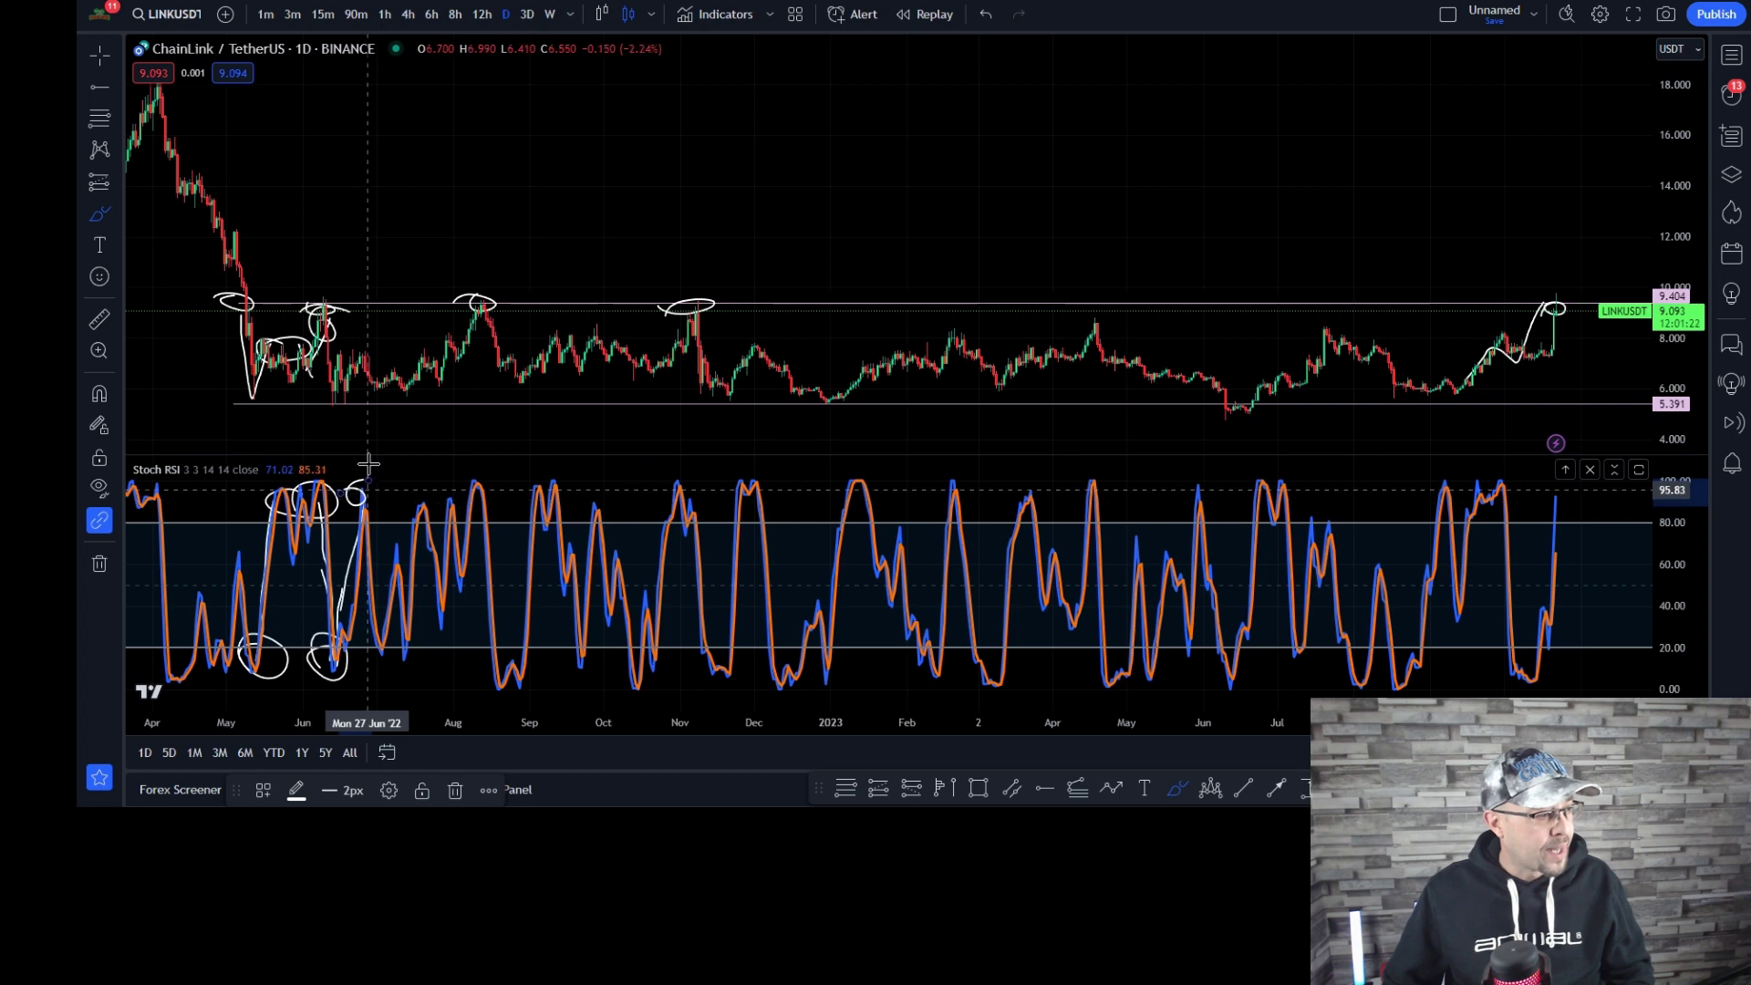
mouse_move(366, 337)
left_mouse_down()
mouse_move(378, 315)
mouse_move(342, 363)
mouse_move(374, 360)
left_mouse_up()
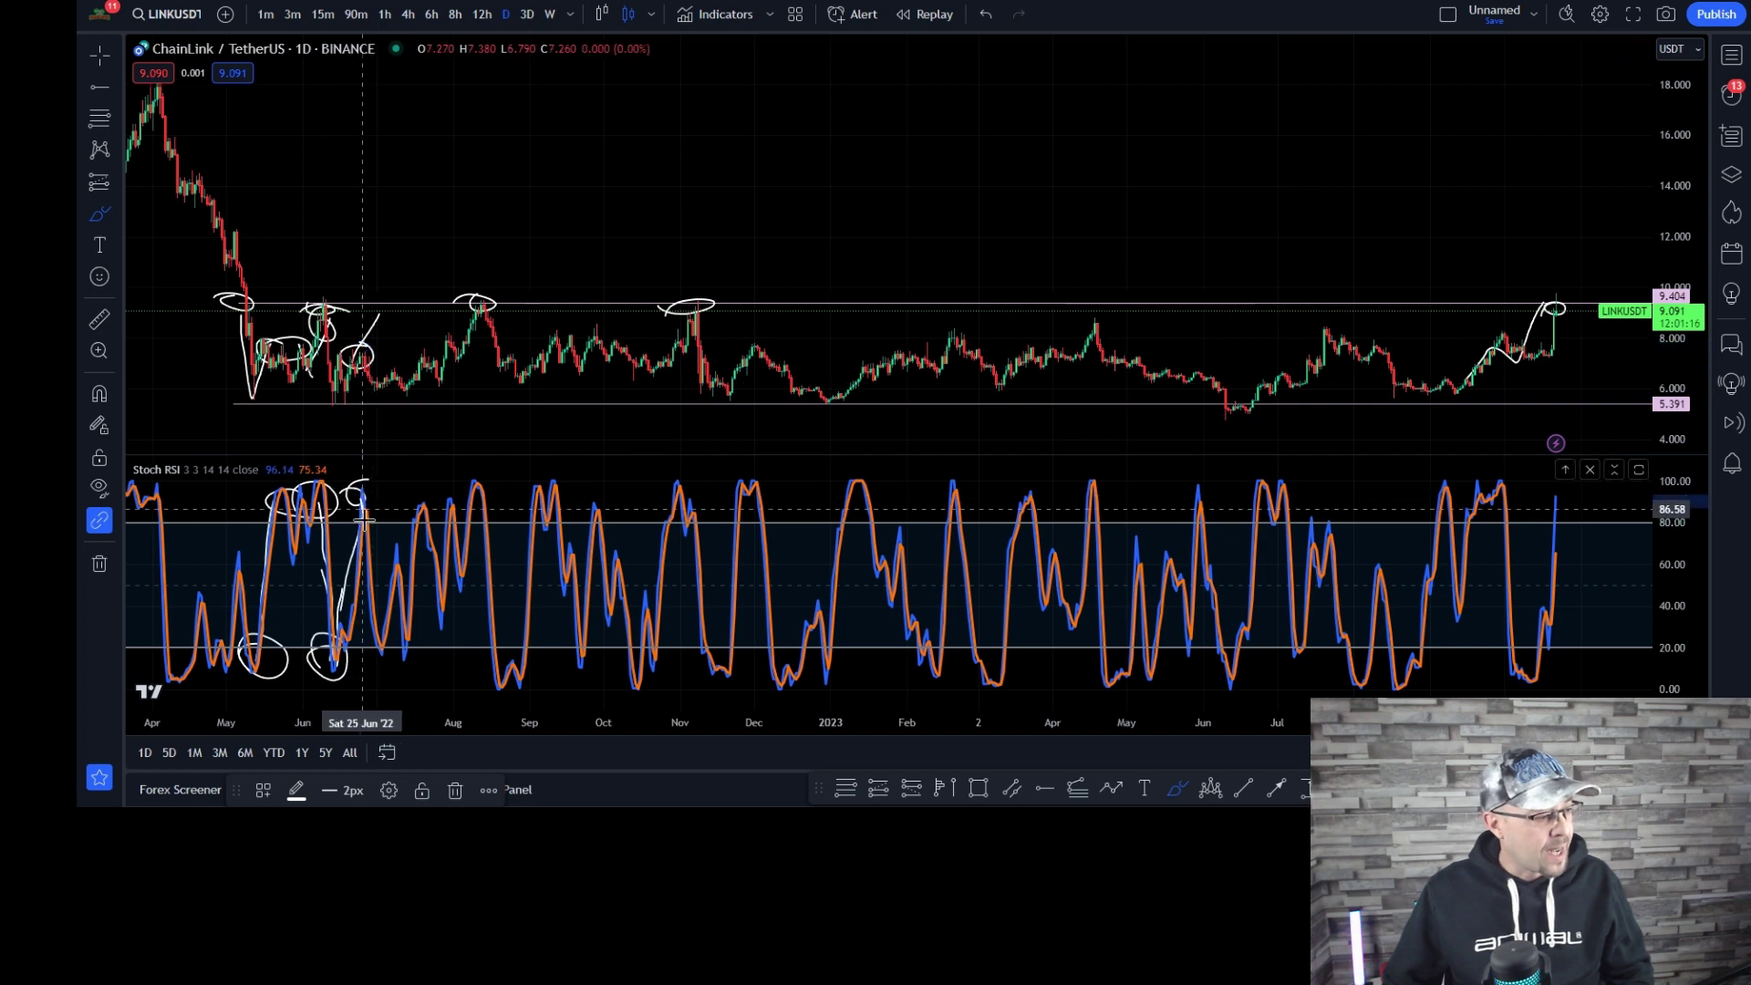
left_click_drag(365, 504, 382, 620)
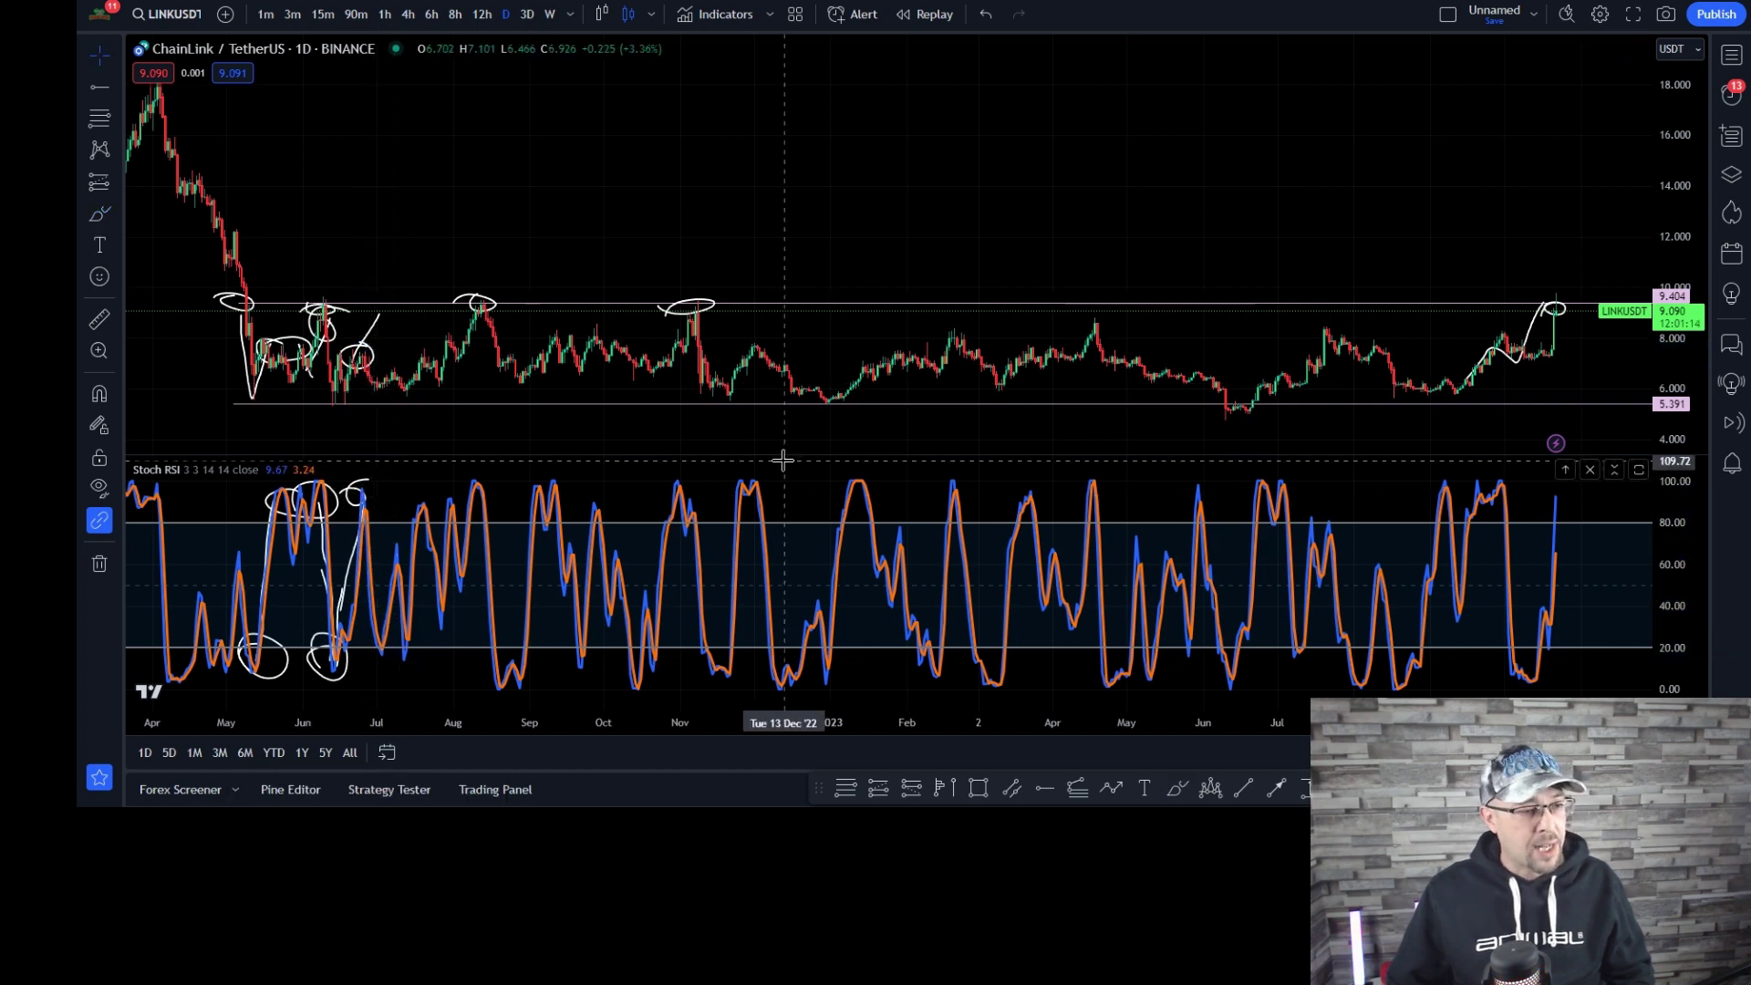
Circle the March 2023 Stoch RSI low and trace the February price drop and Stoch RSI rise.
scroll(898, 460, "up", 2)
scroll(899, 461, "up", 3)
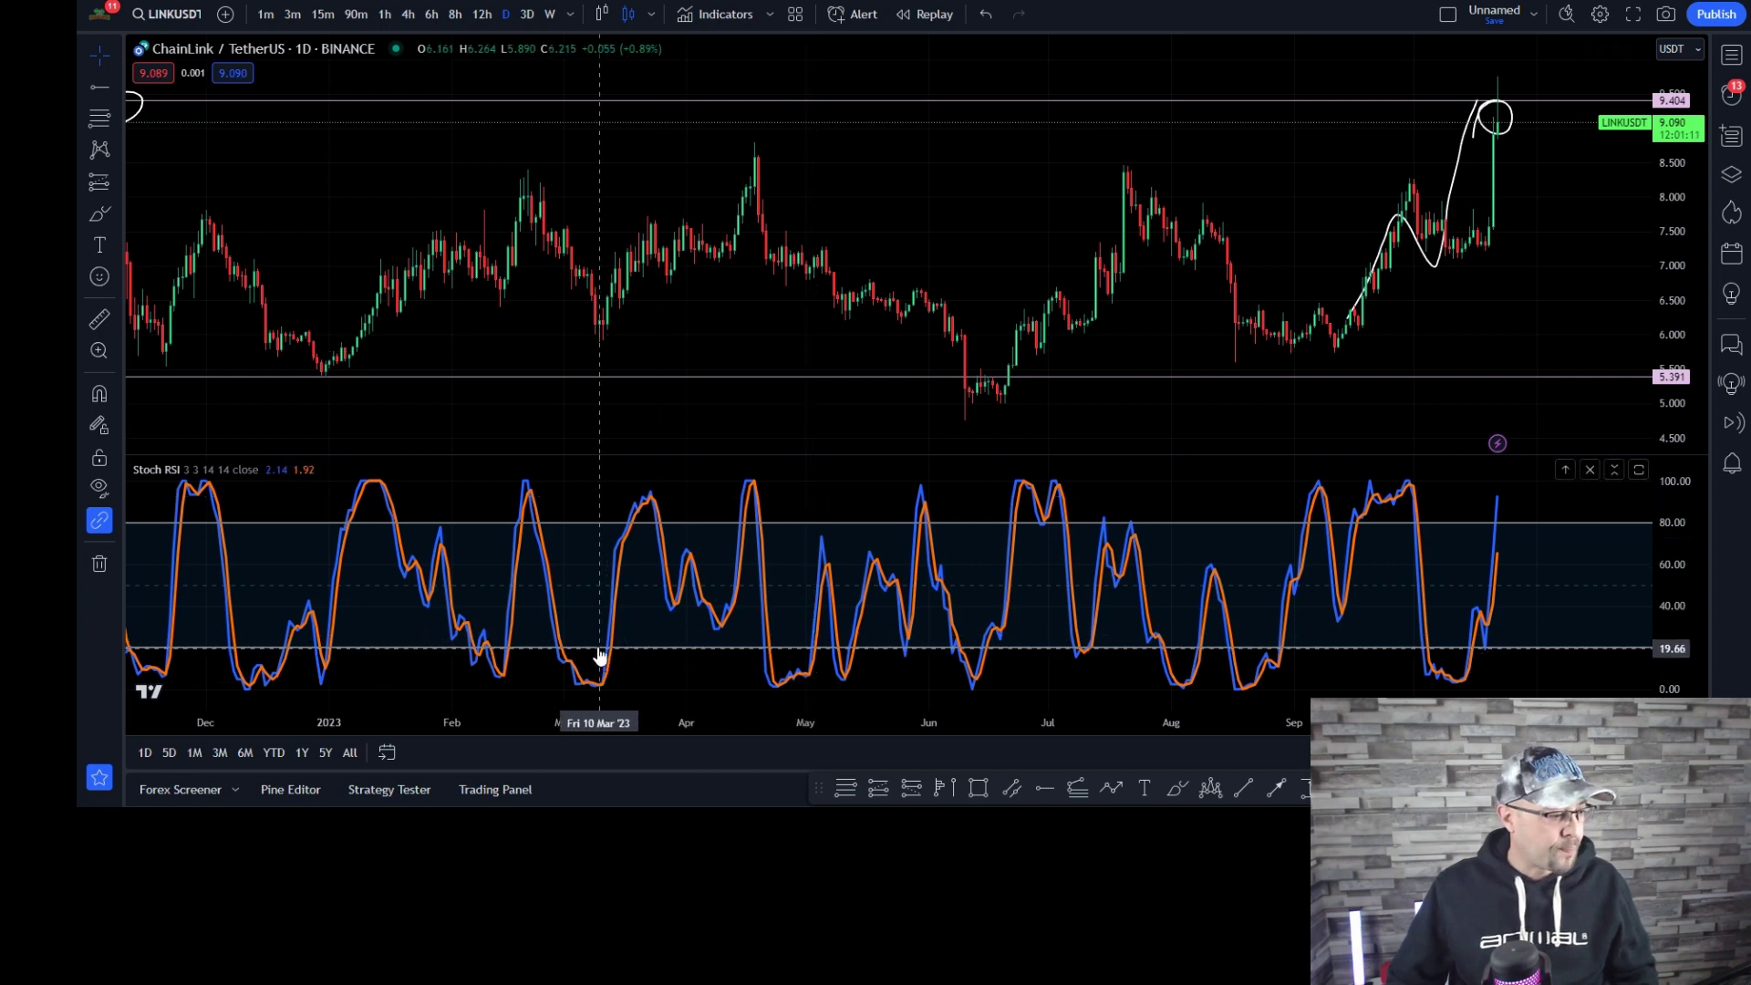
left_click_drag(599, 657, 559, 657)
right_click(559, 657)
key("Escape")
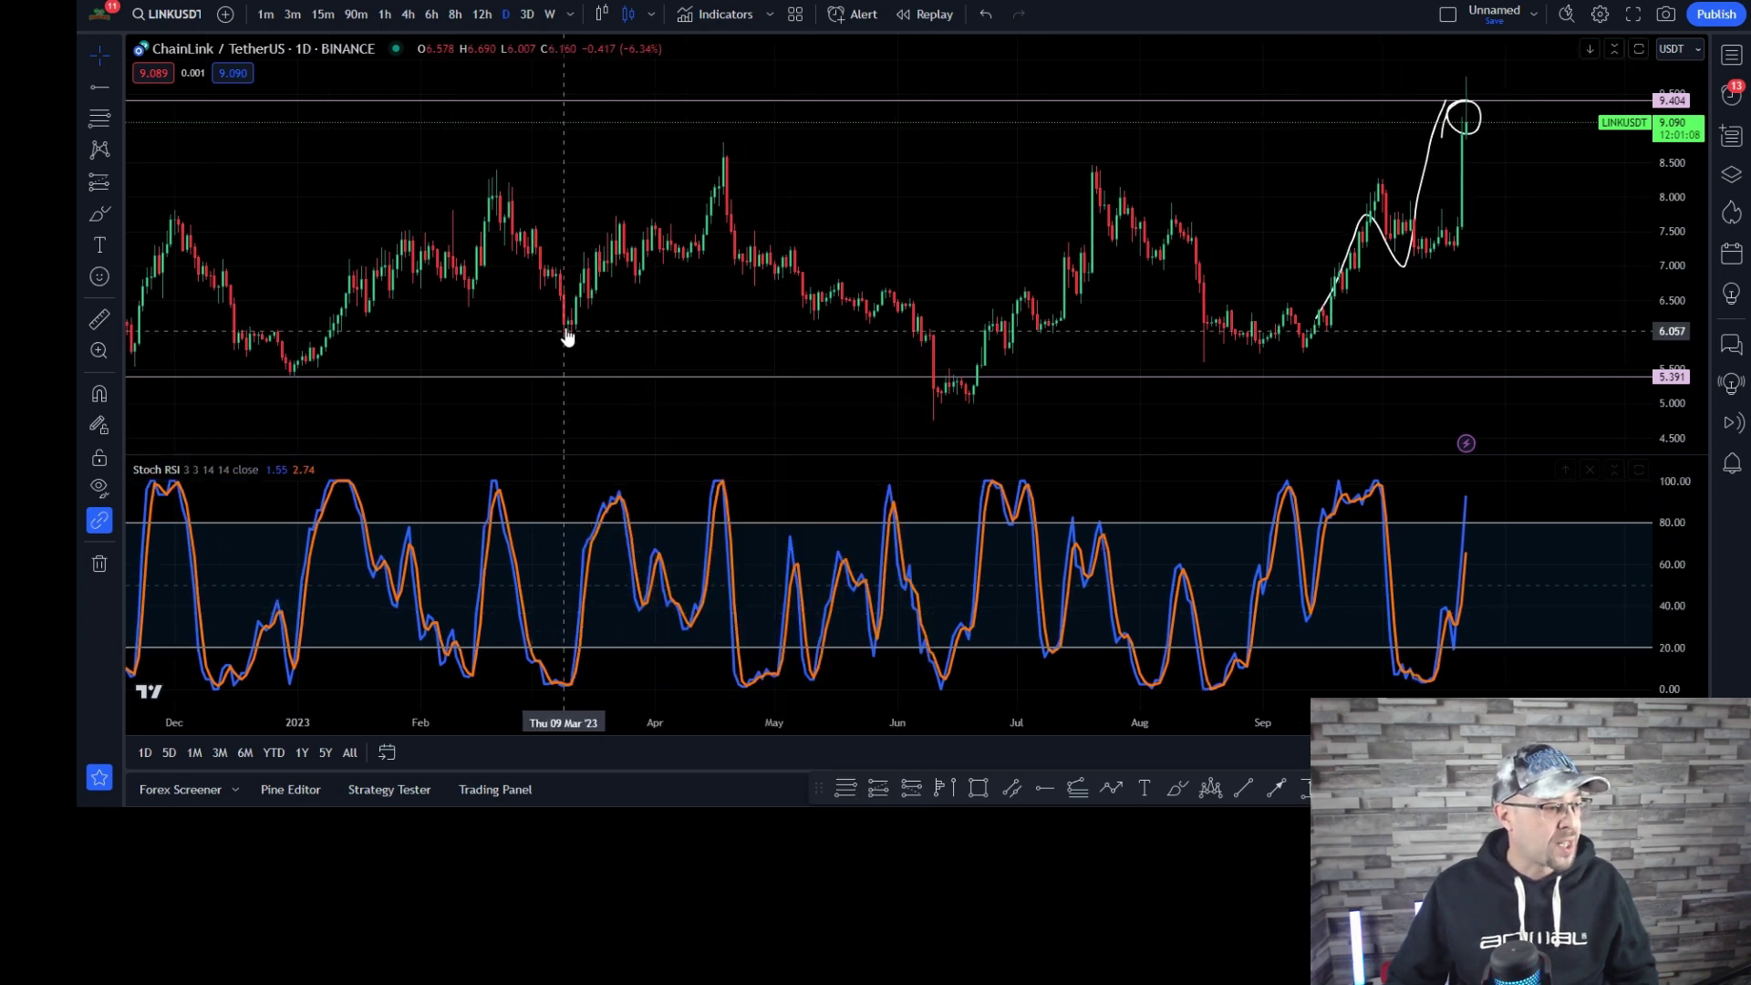
left_click(1166, 791)
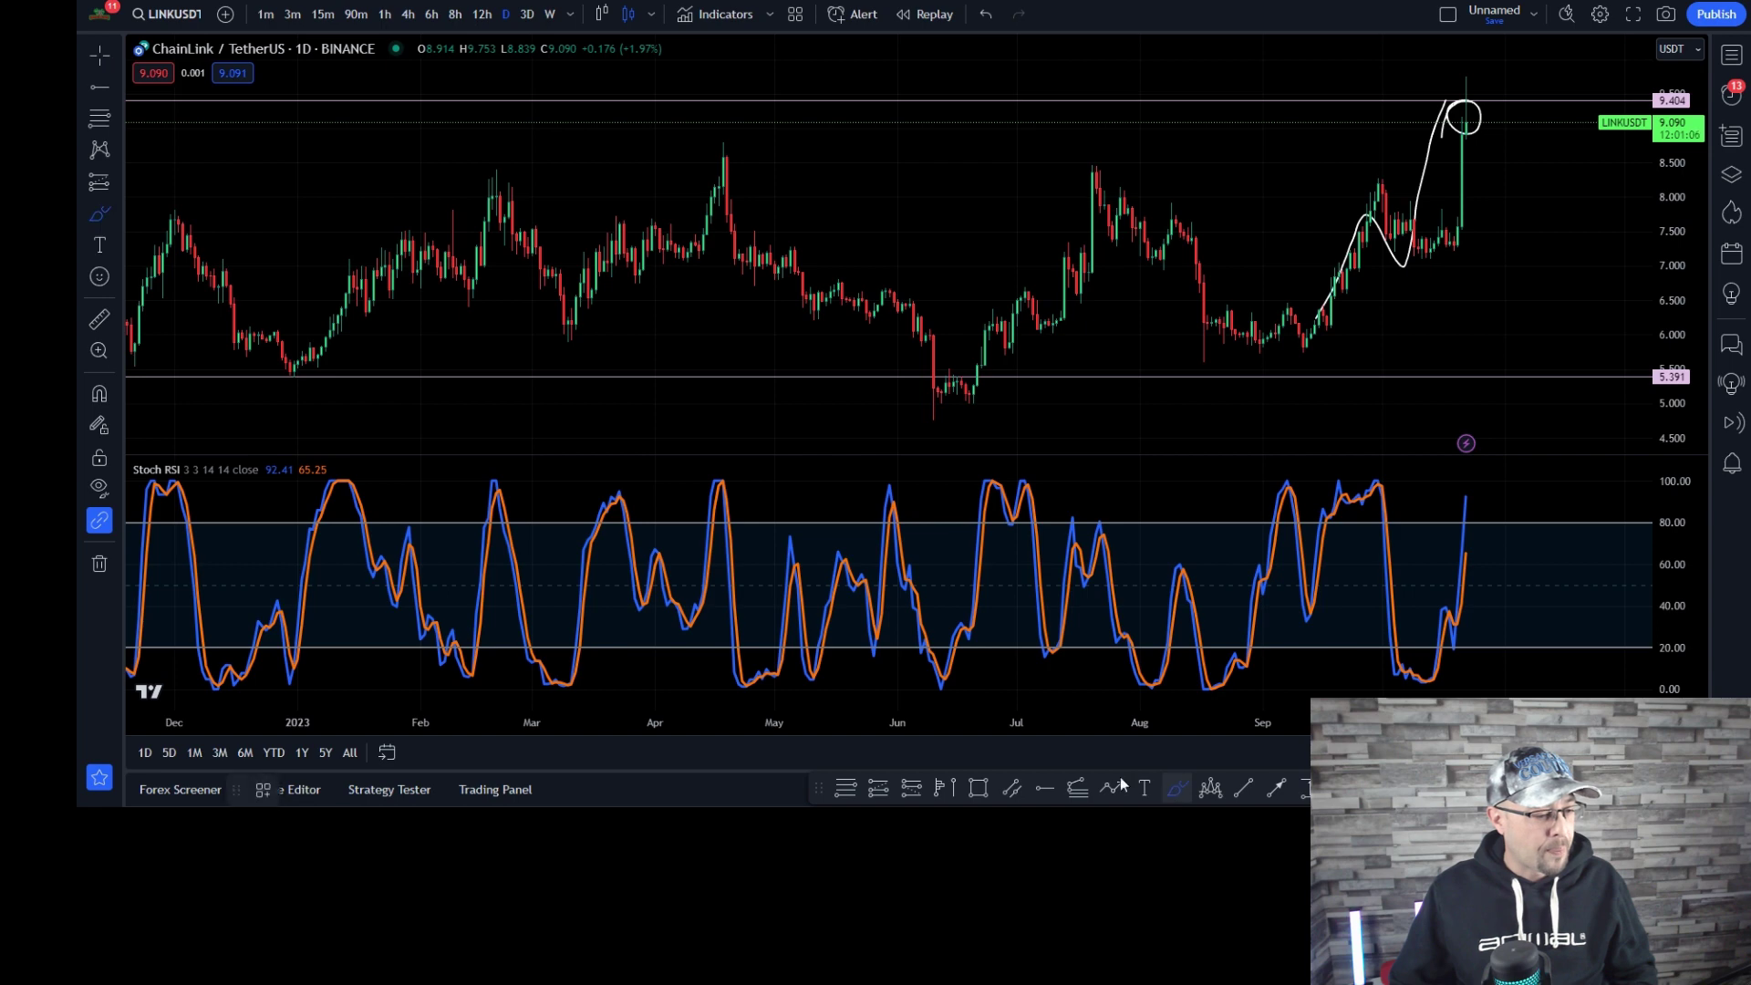
mouse_move(564, 639)
left_mouse_down()
mouse_move(522, 679)
mouse_move(567, 638)
left_mouse_up()
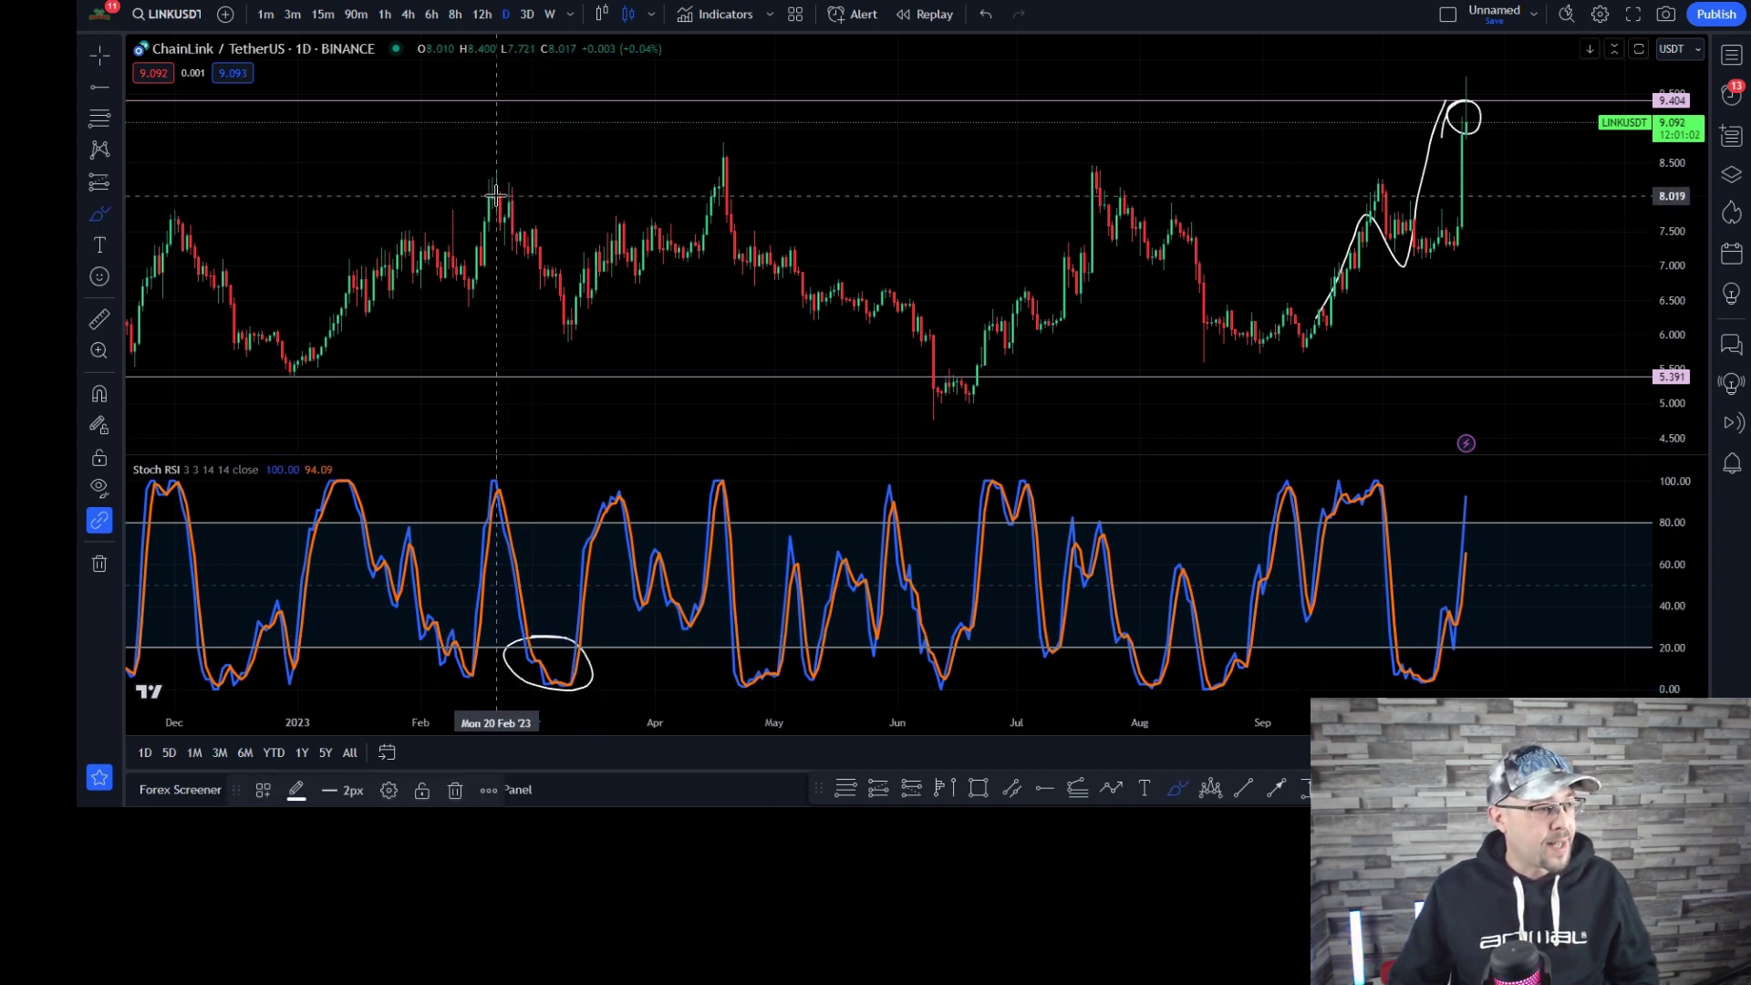
mouse_move(500, 202)
left_mouse_down()
mouse_move(558, 317)
mouse_move(601, 344)
left_mouse_up()
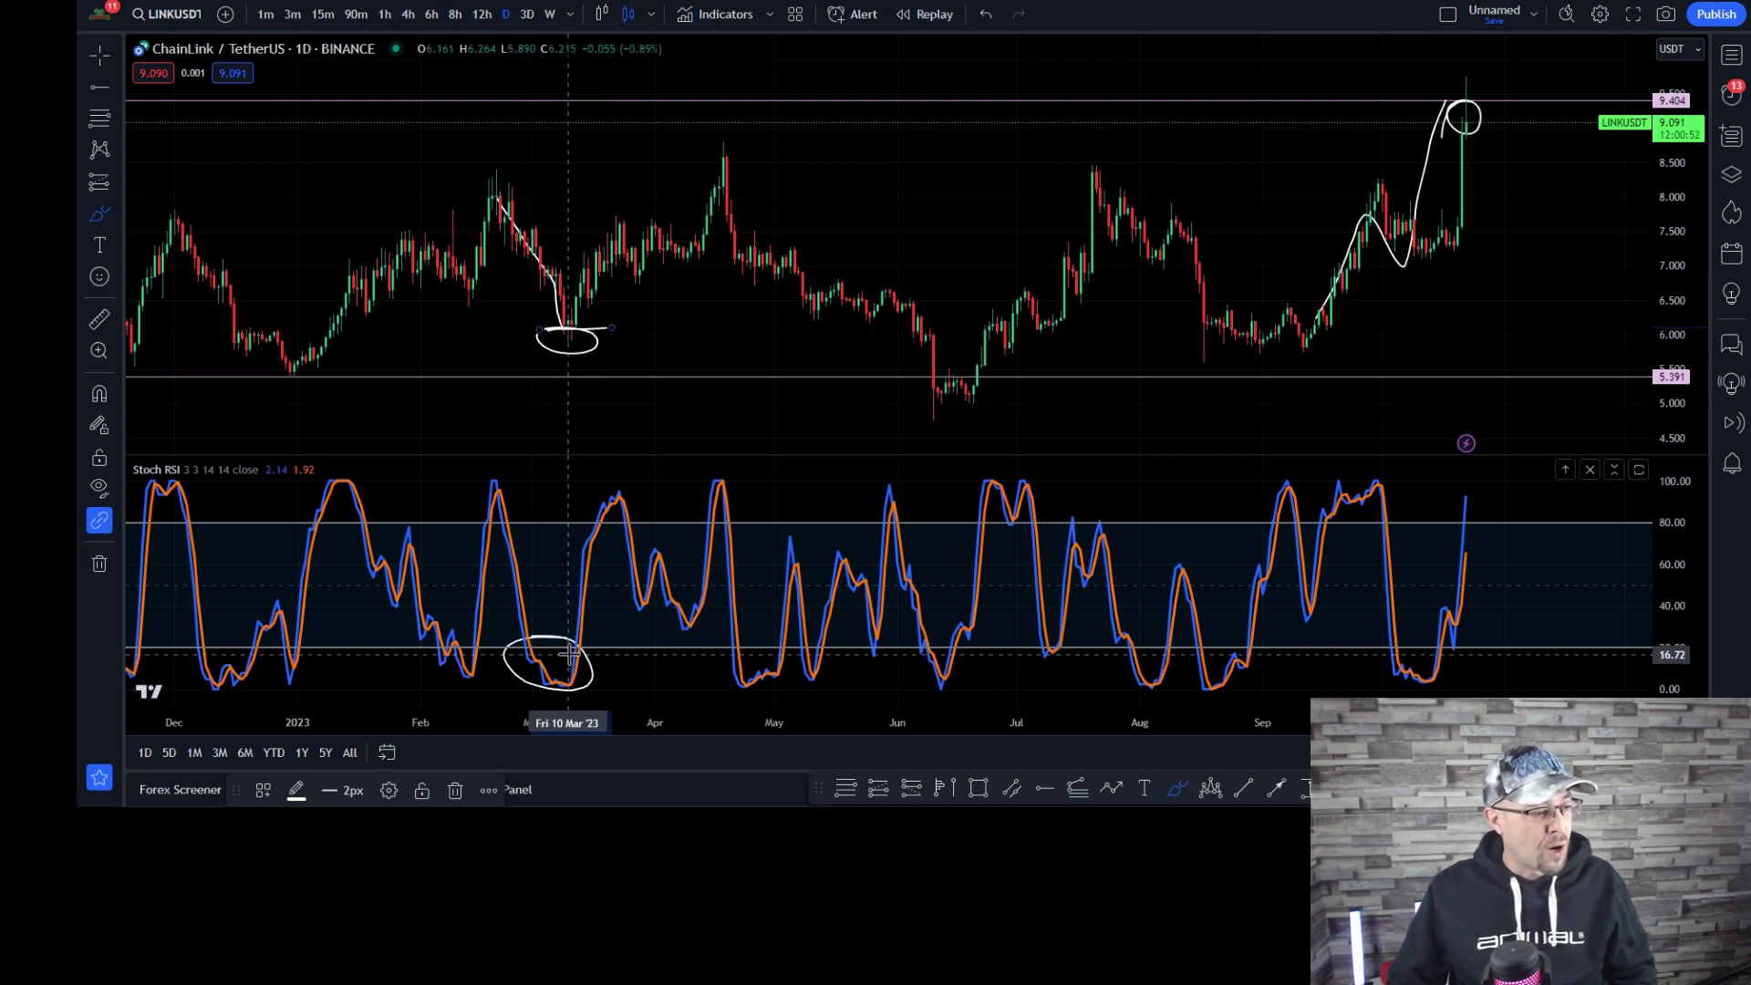
left_click_drag(570, 639, 594, 511)
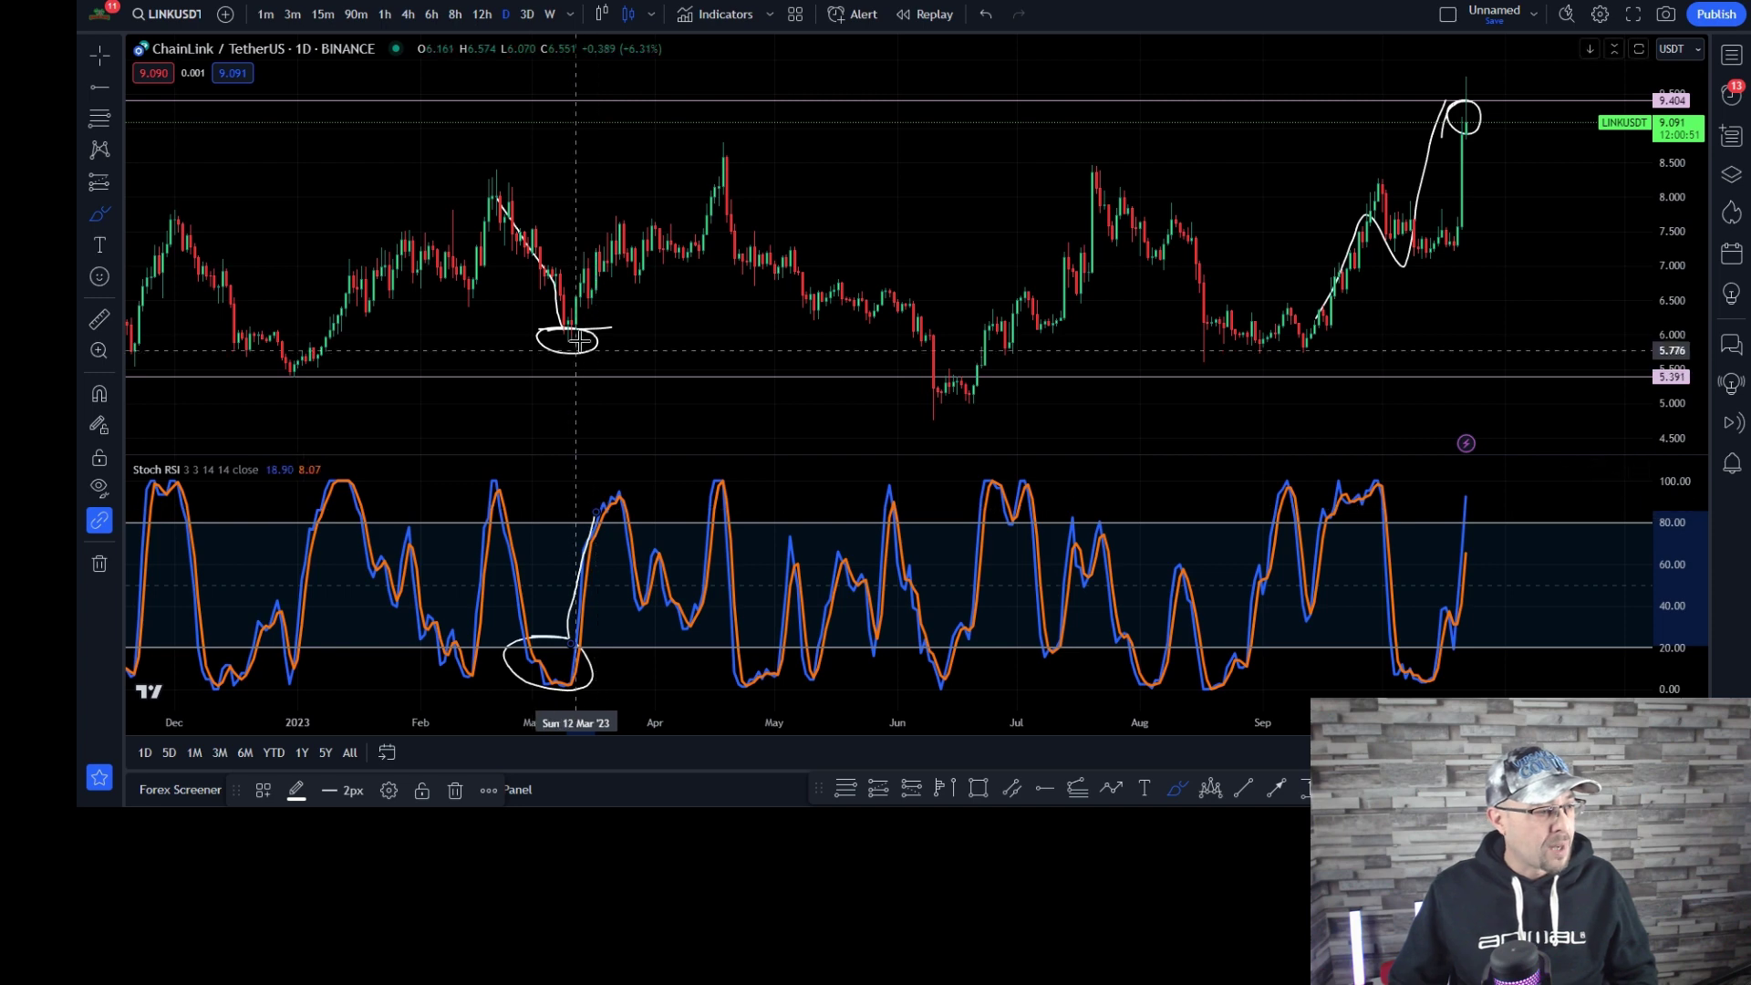
Trace the March price rally, pullback and next rise against the Stoch RSI decline and dip.
left_click_drag(567, 324, 675, 242)
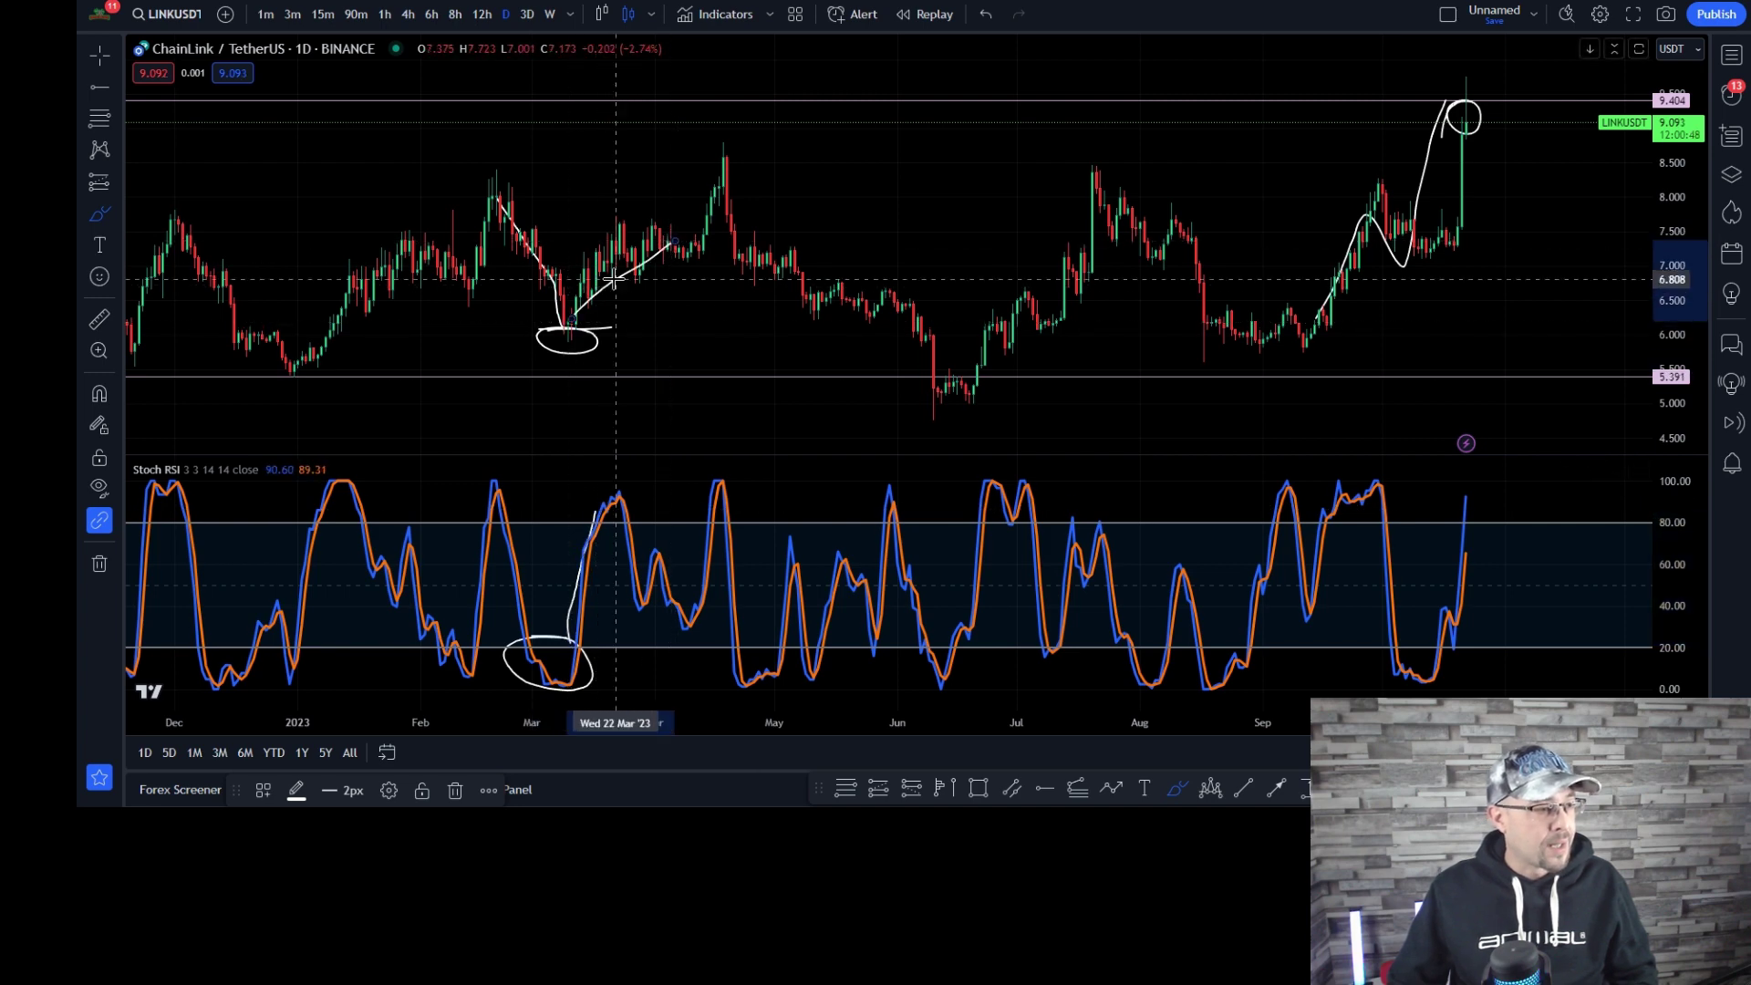
left_click_drag(609, 493, 652, 601)
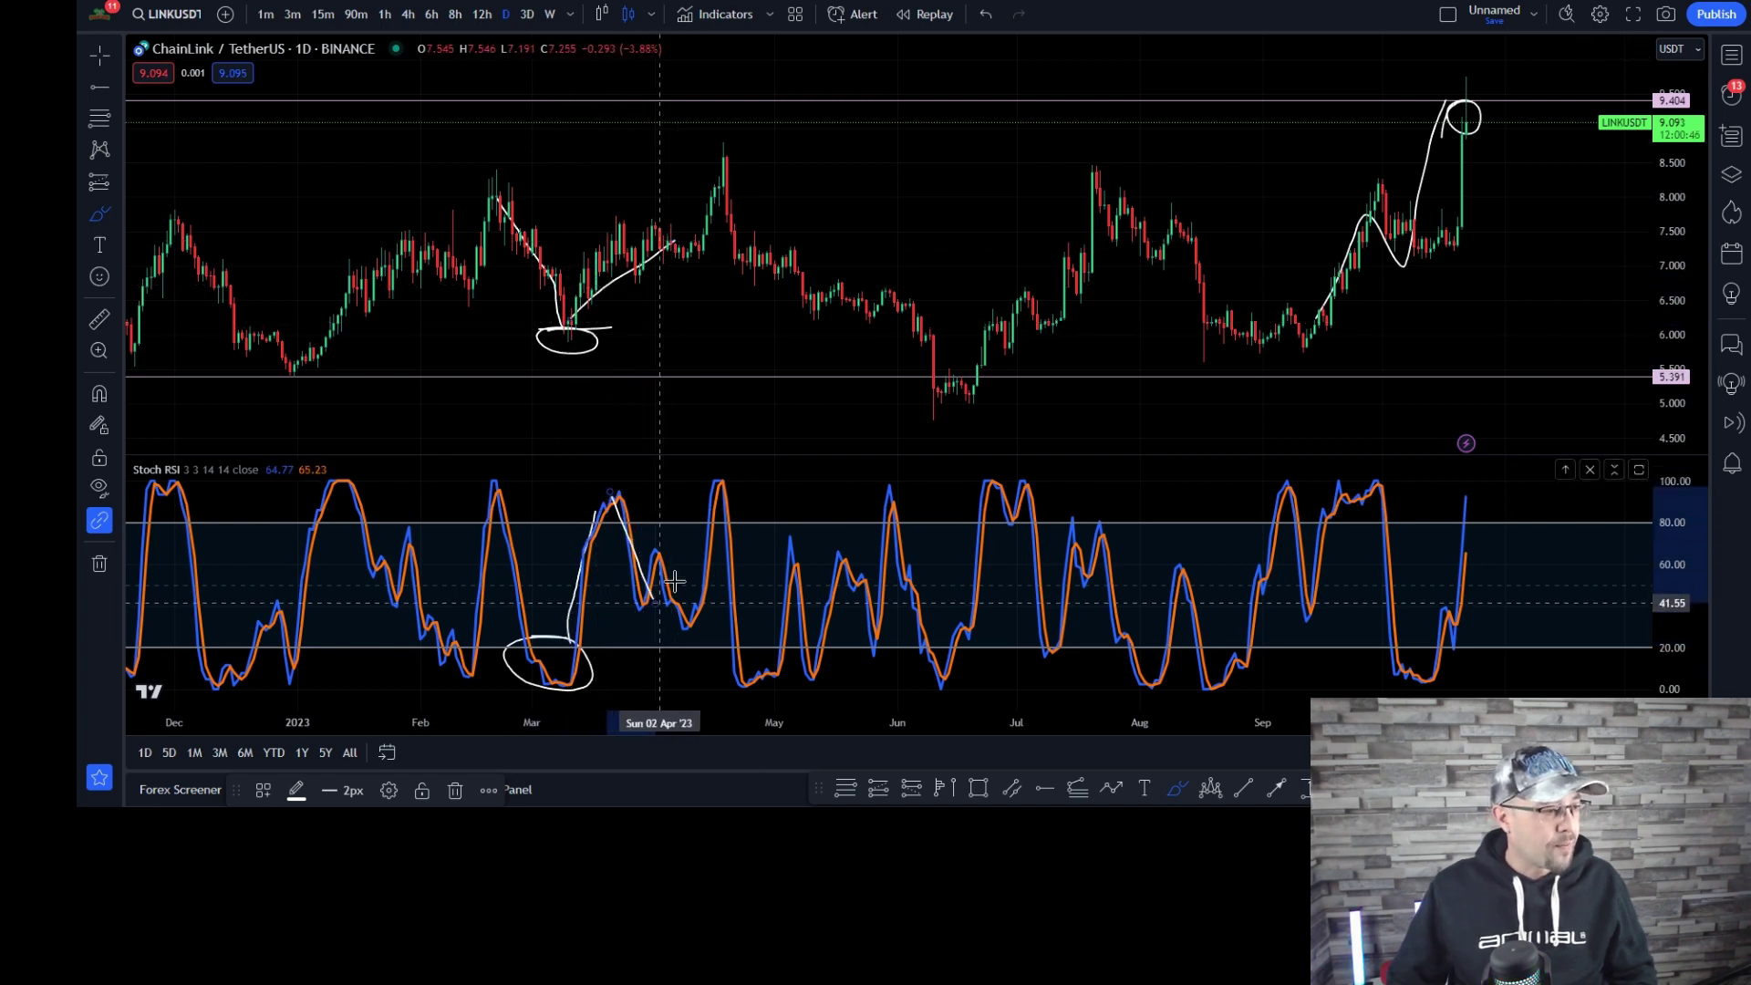
left_click_drag(644, 230, 693, 272)
mouse_move(673, 613)
left_mouse_down()
mouse_move(690, 628)
mouse_move(725, 474)
mouse_move(667, 492)
left_mouse_up()
left_click_drag(670, 268, 710, 236)
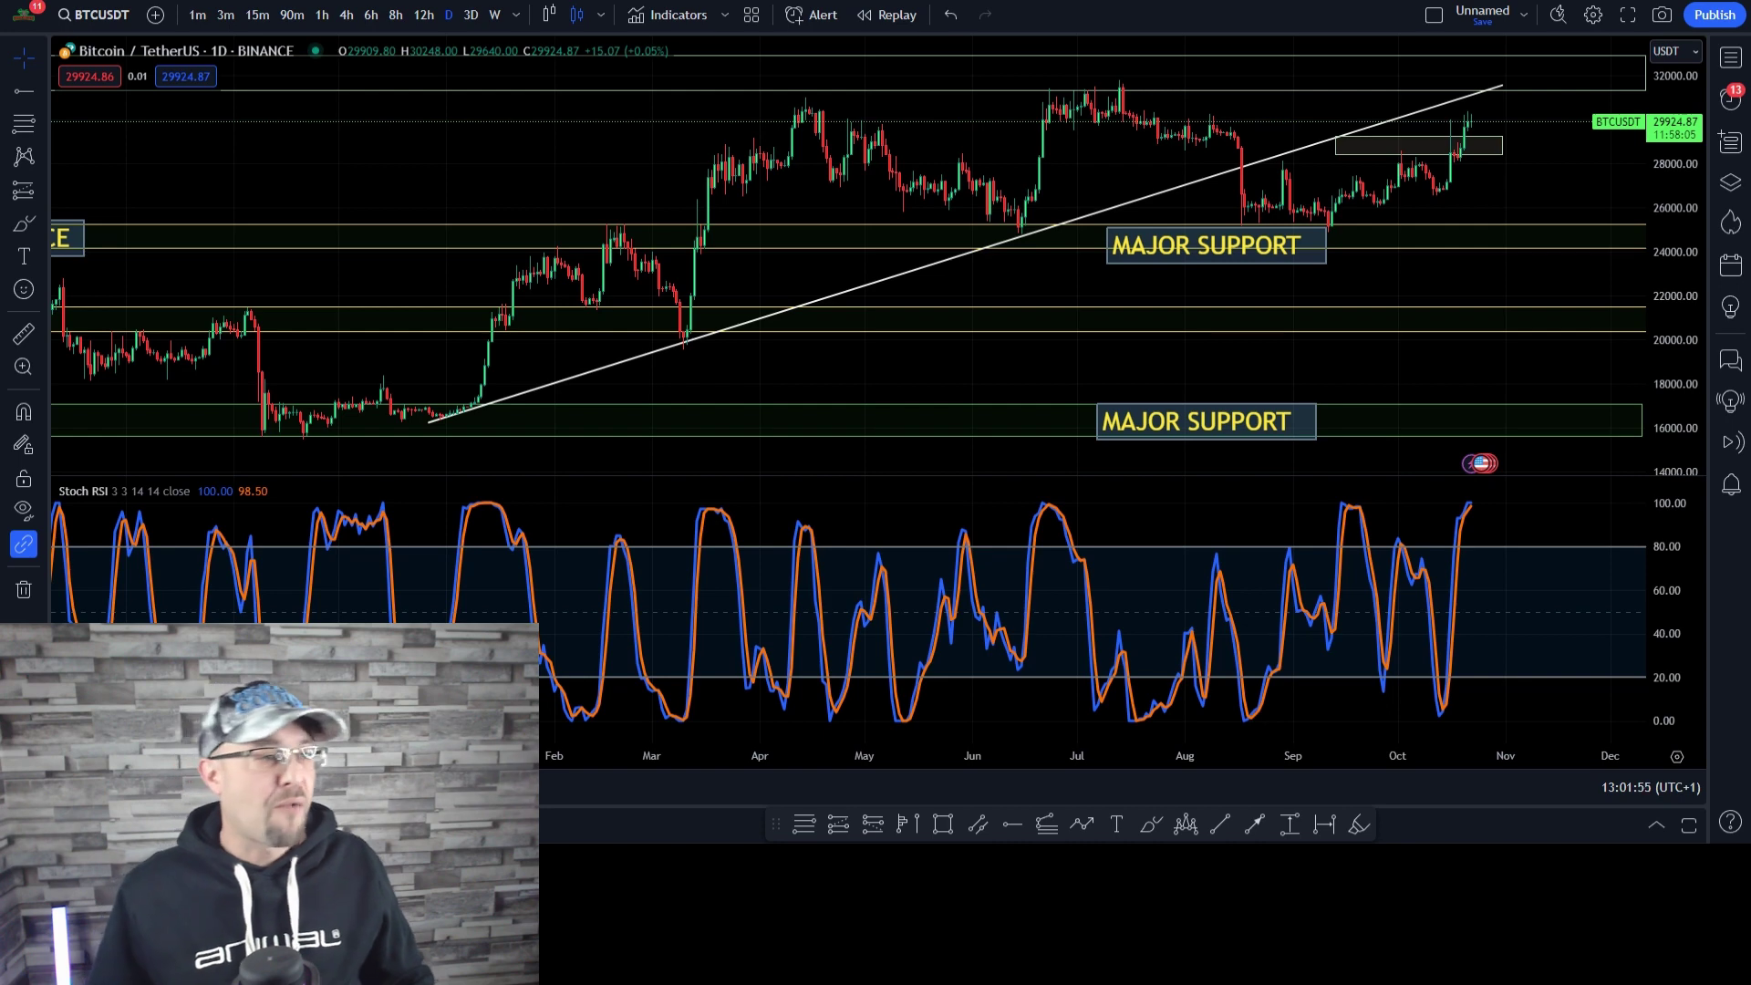
left_click(1080, 826)
left_click(454, 410)
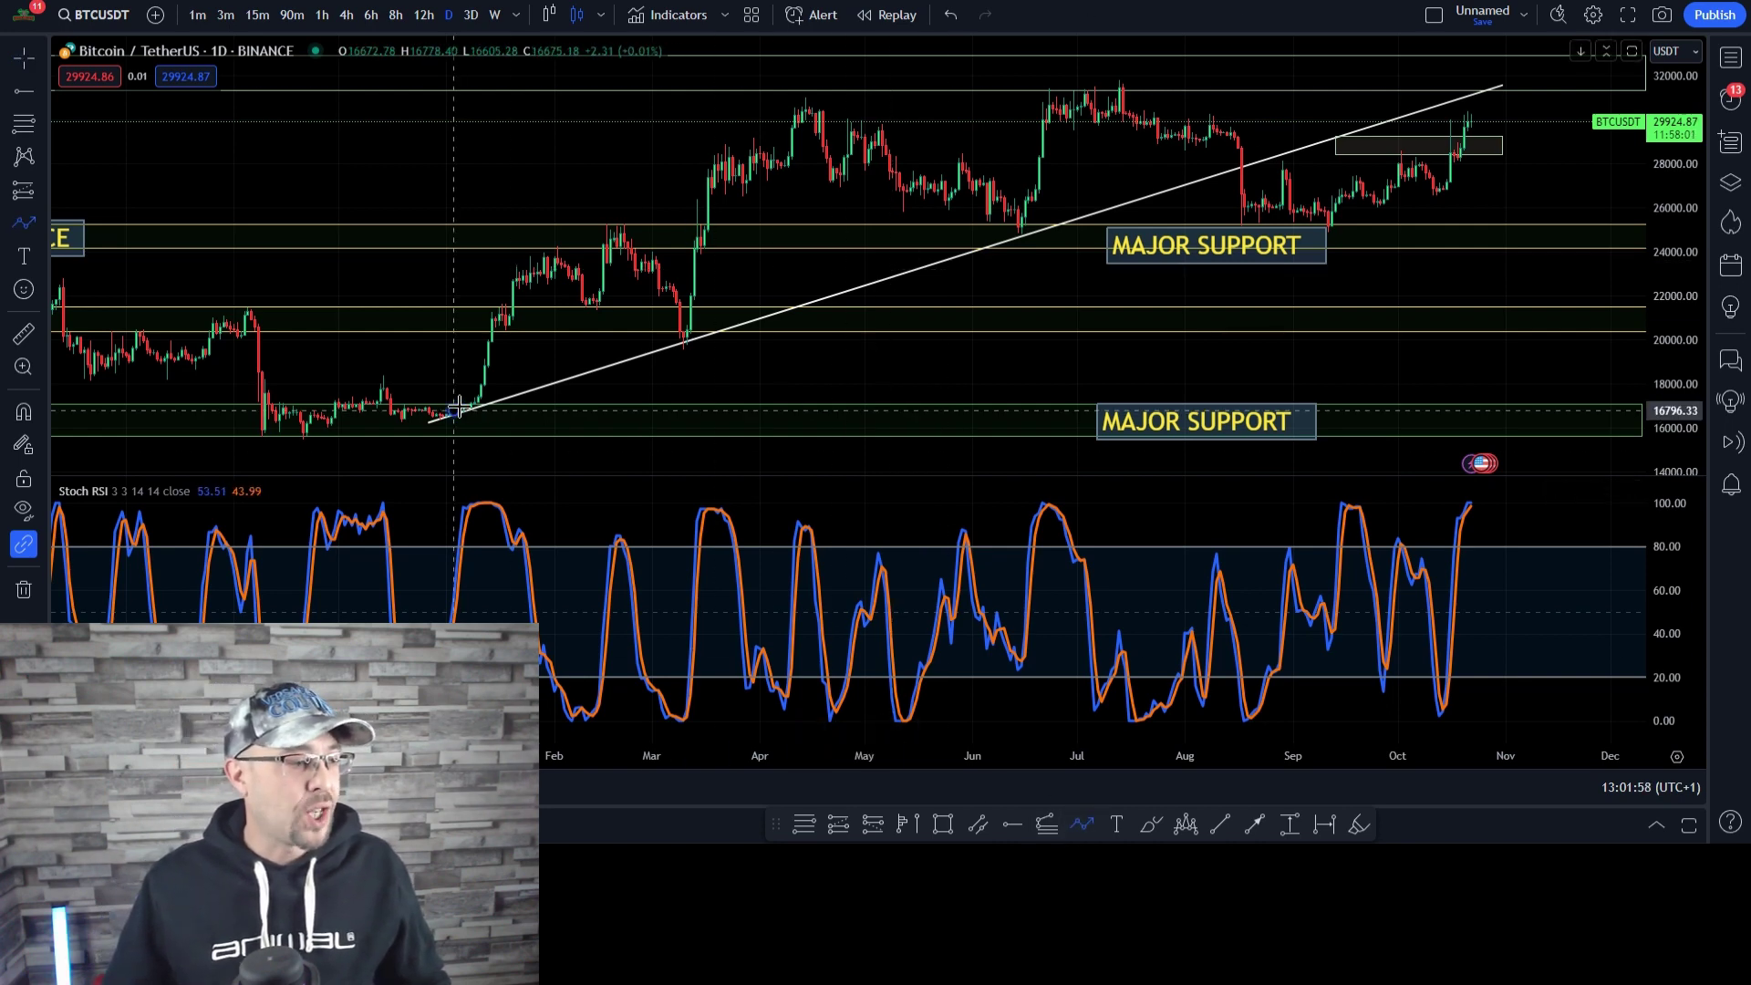
left_click(607, 219)
left_click(683, 347)
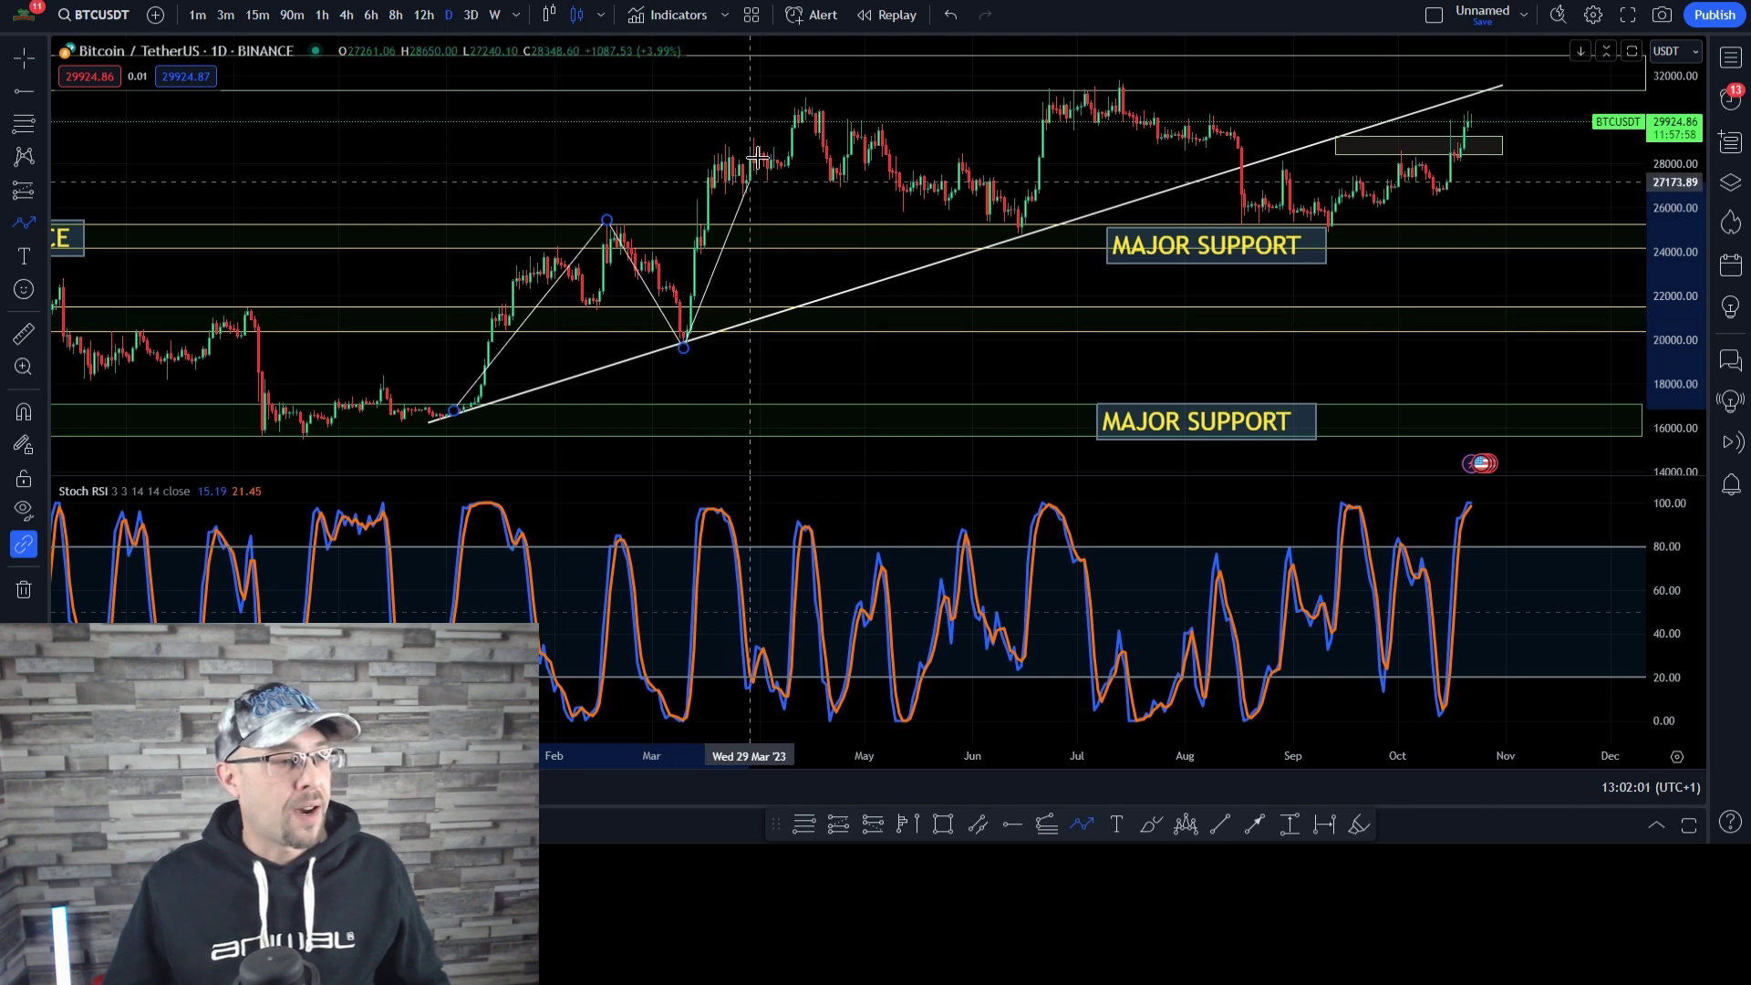
left_click(802, 104)
left_click(1031, 223)
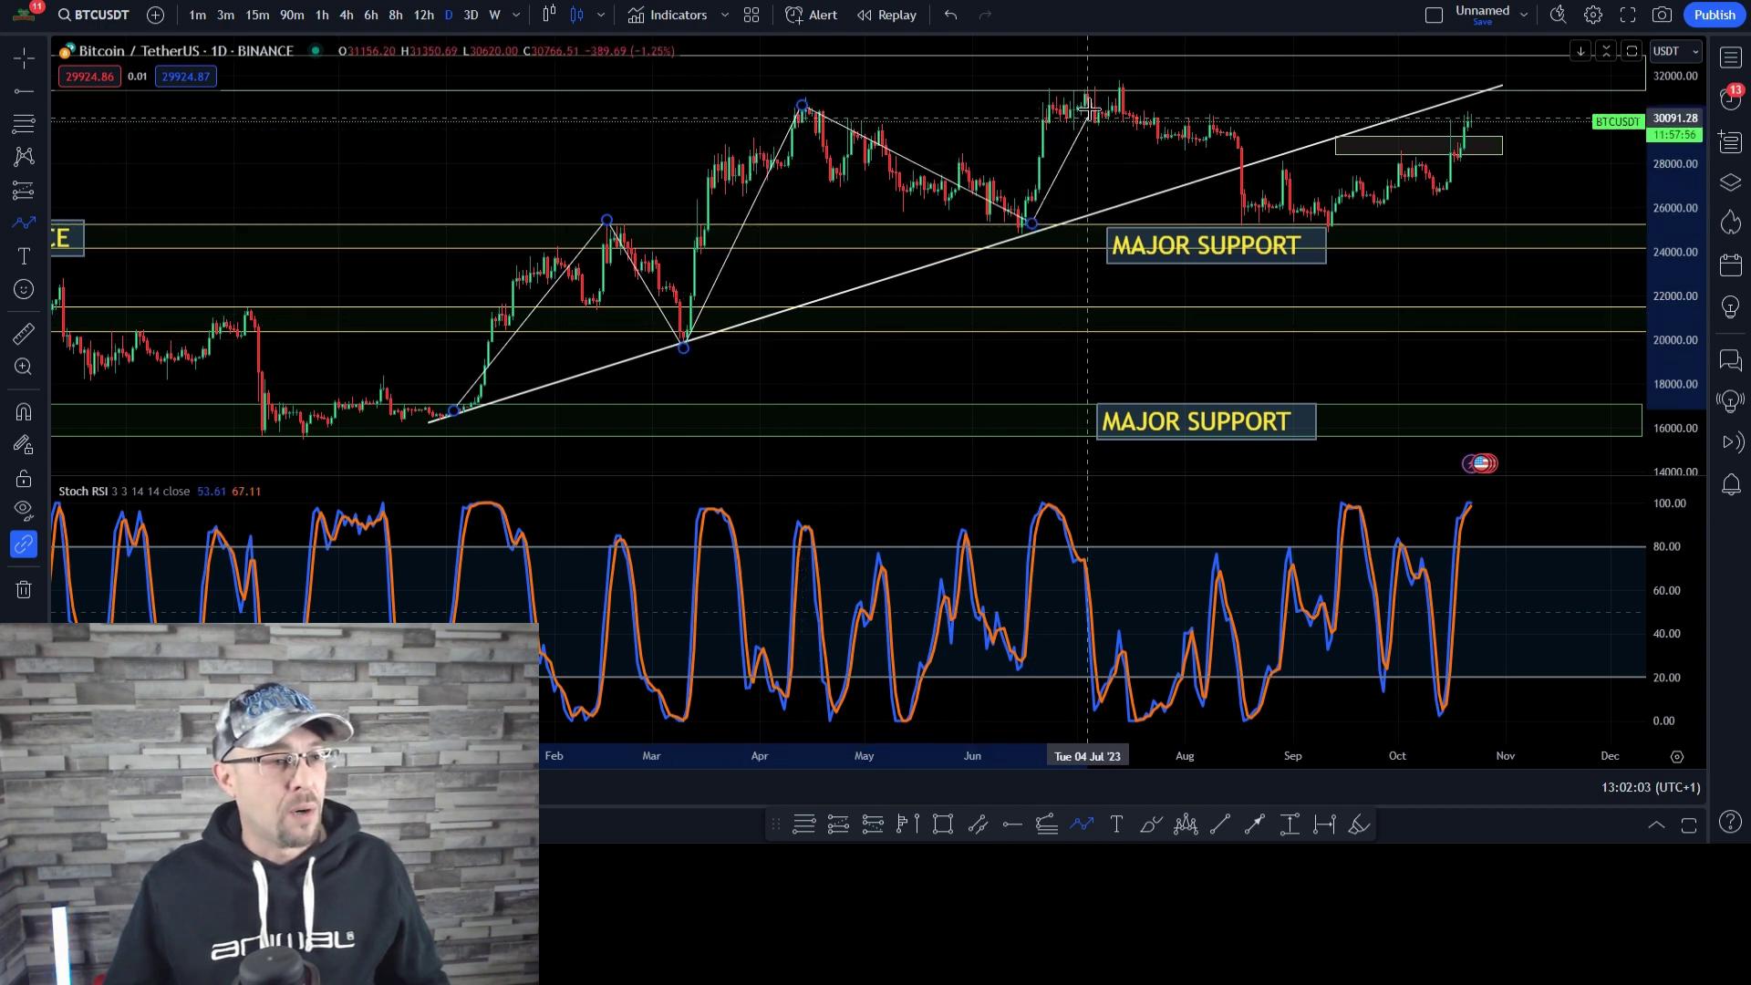
key("Escape")
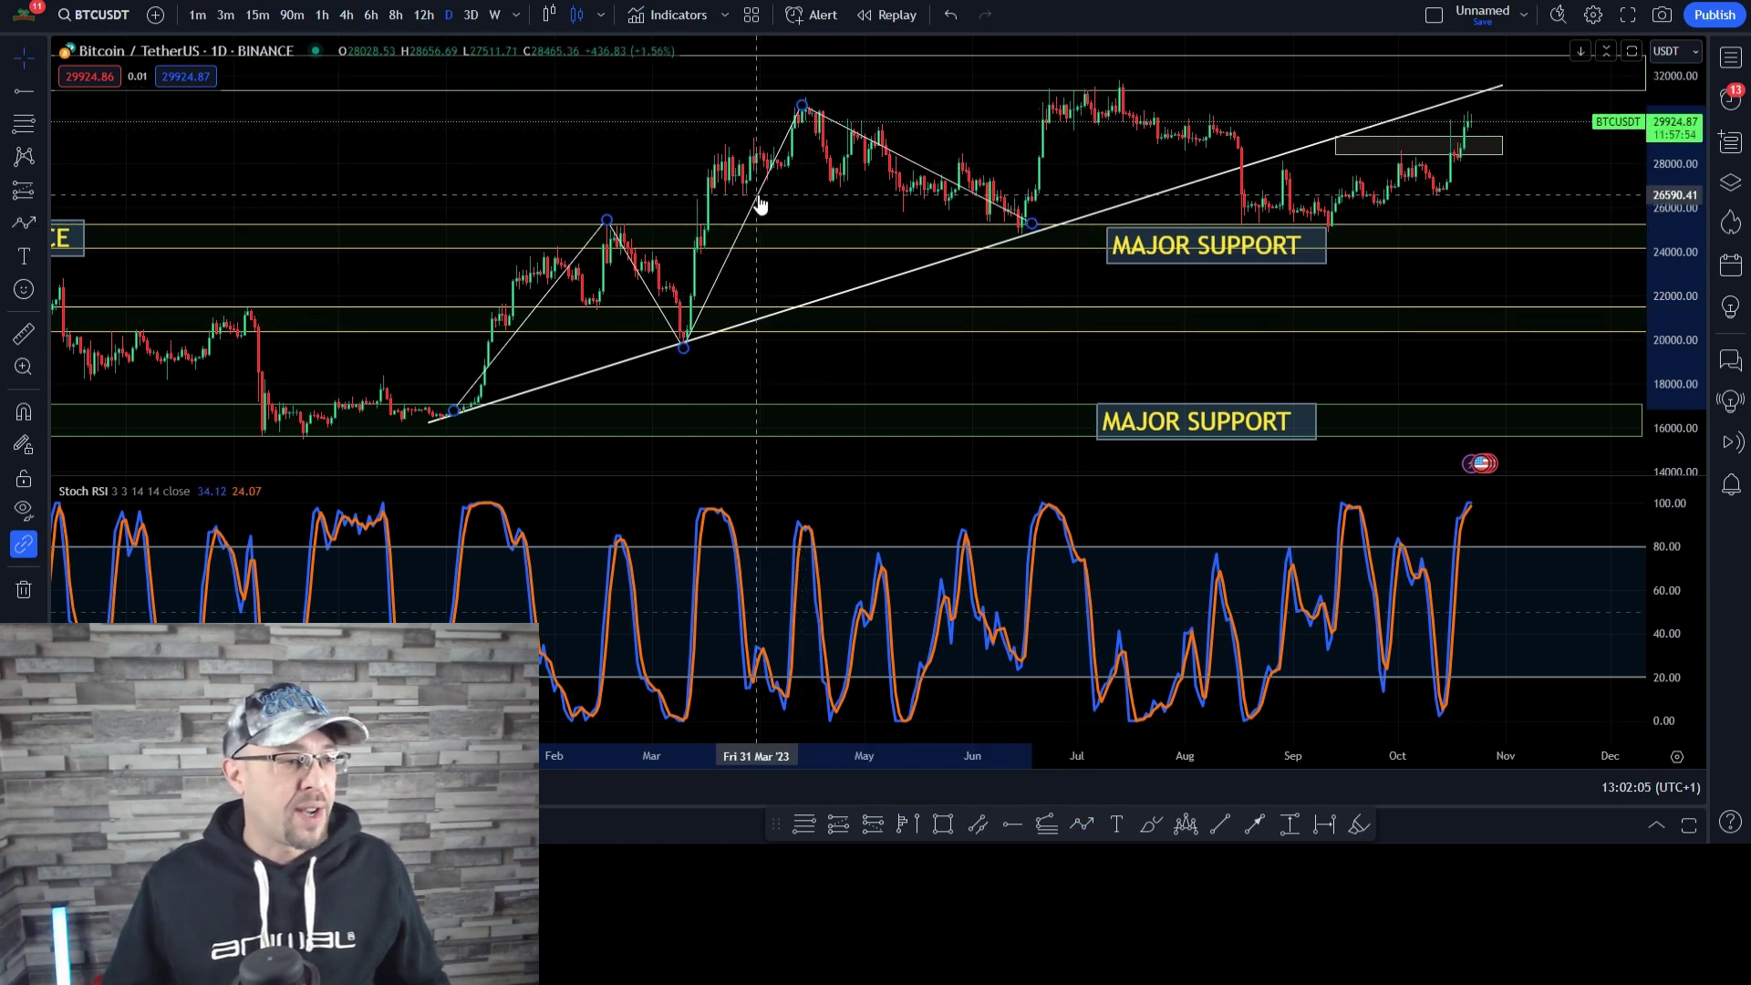
key("Delete")
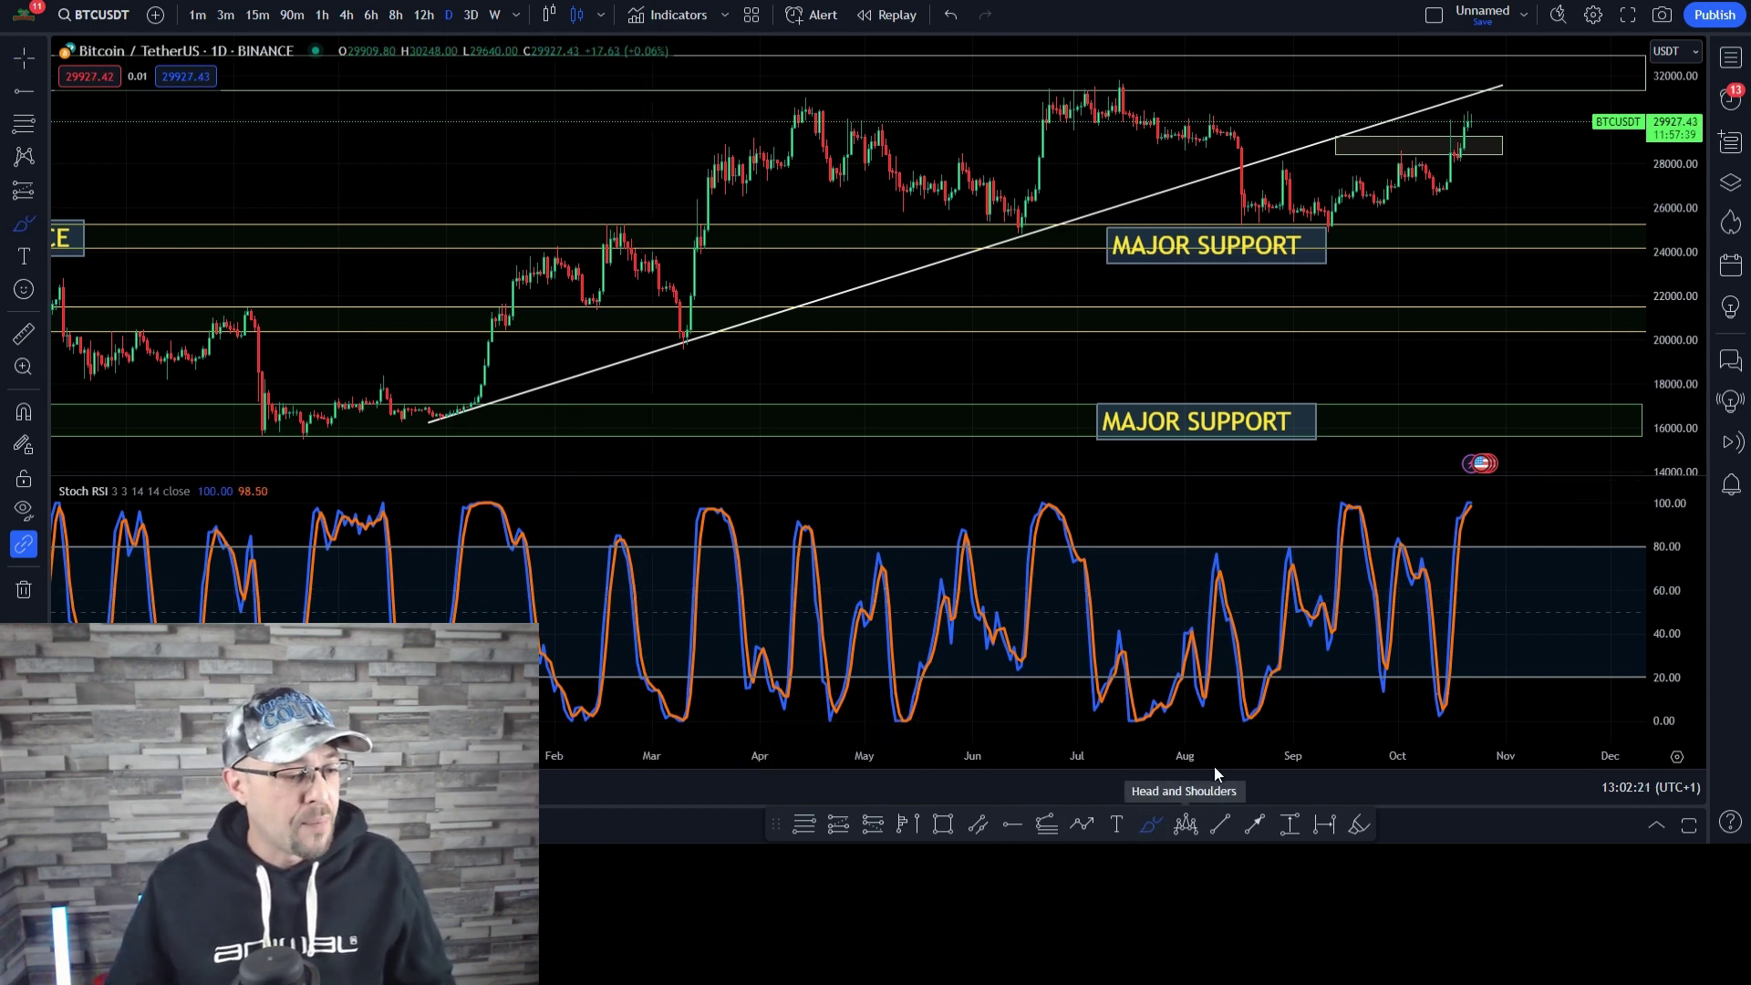
Trace BTC's February peak, drop and rally to the April high, circling the February Stoch RSI peak.
left_click_drag(436, 412, 616, 222)
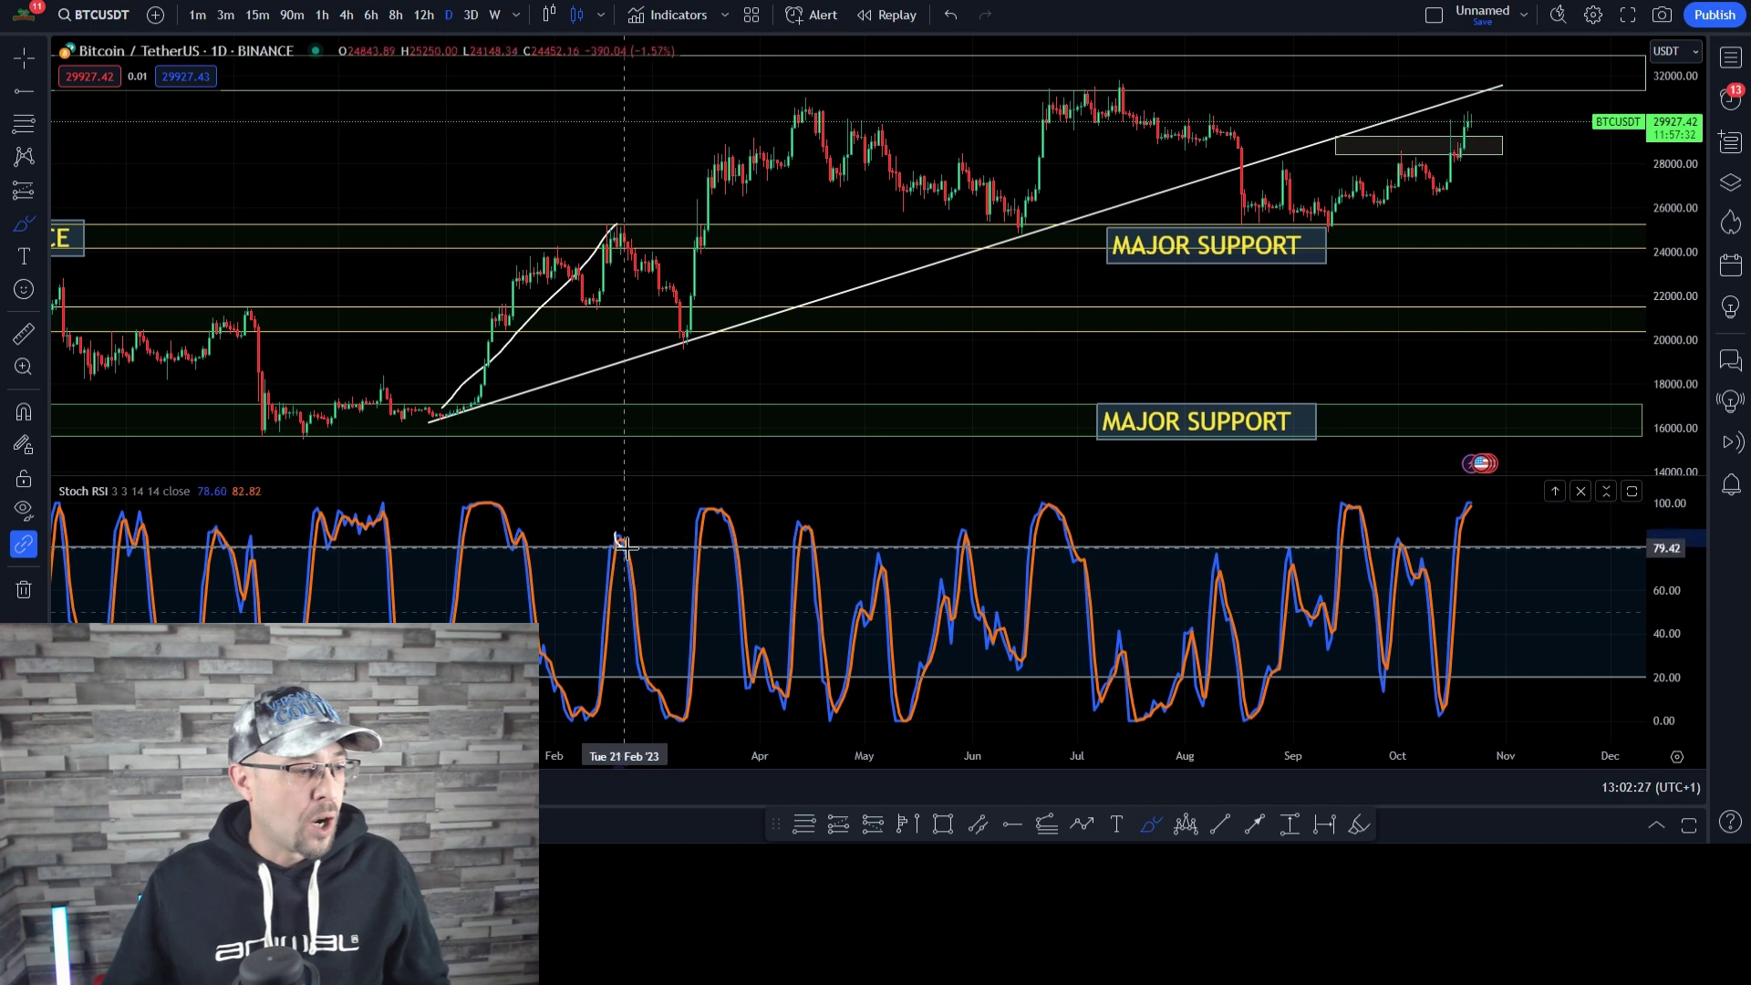
left_click_drag(619, 539, 629, 540)
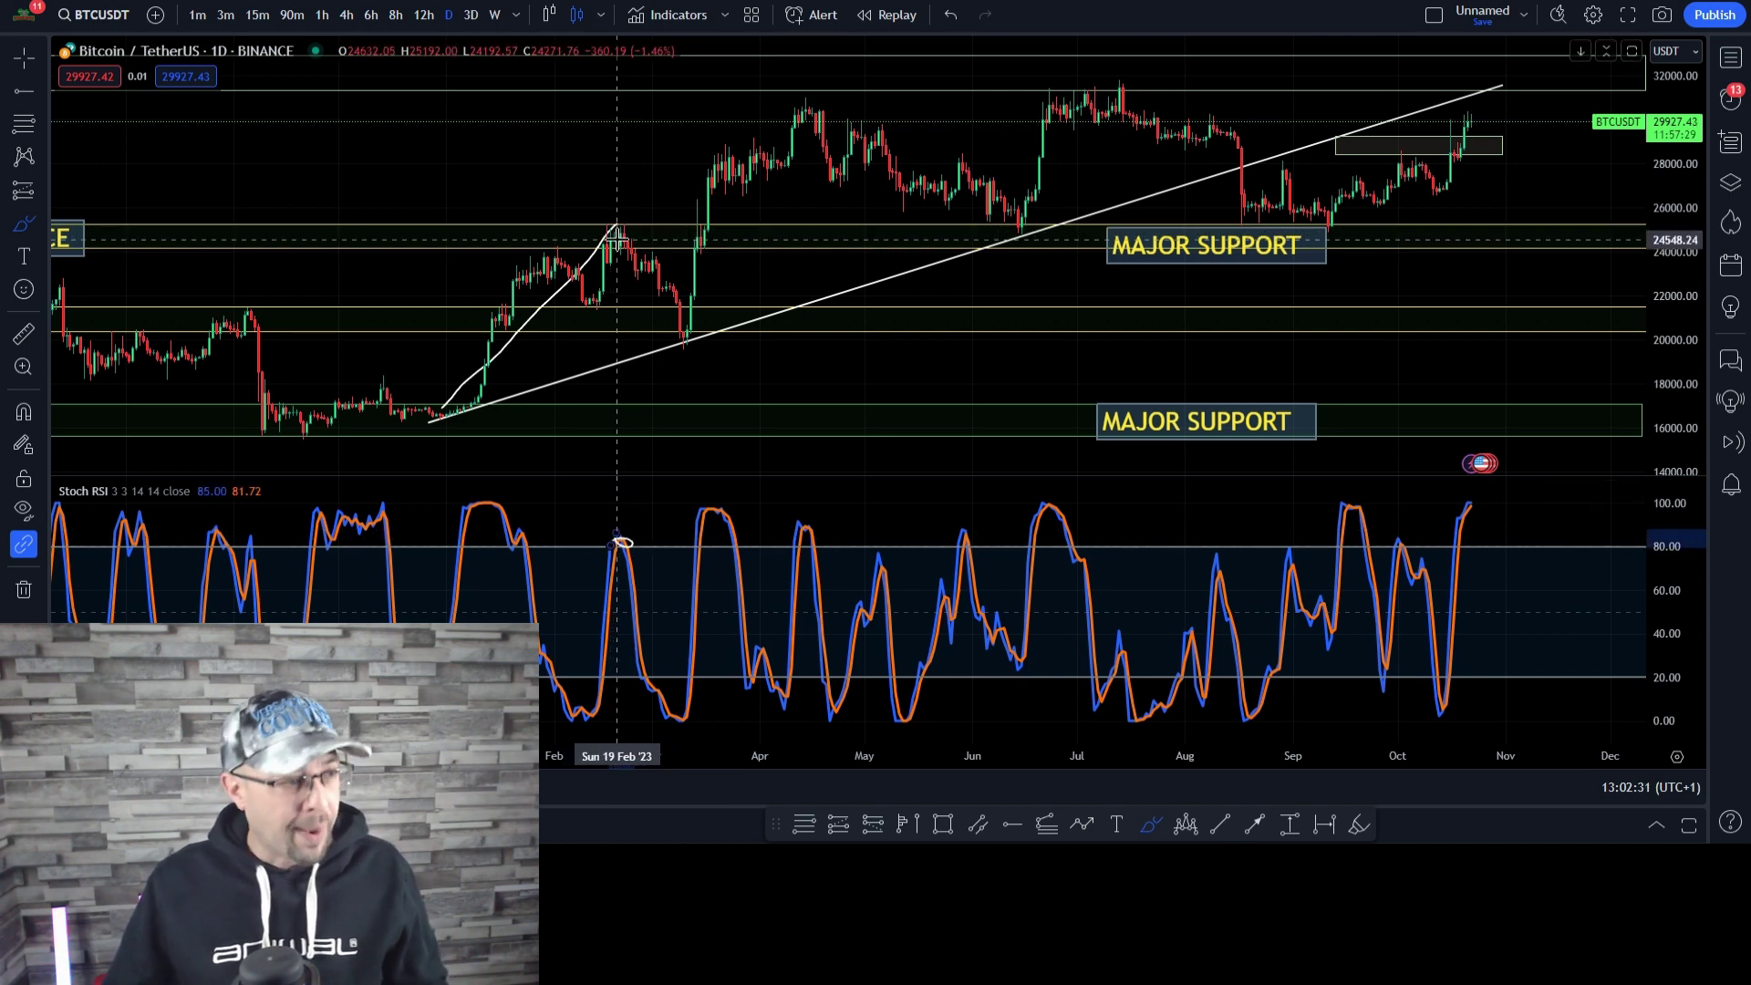
left_click_drag(612, 226, 686, 381)
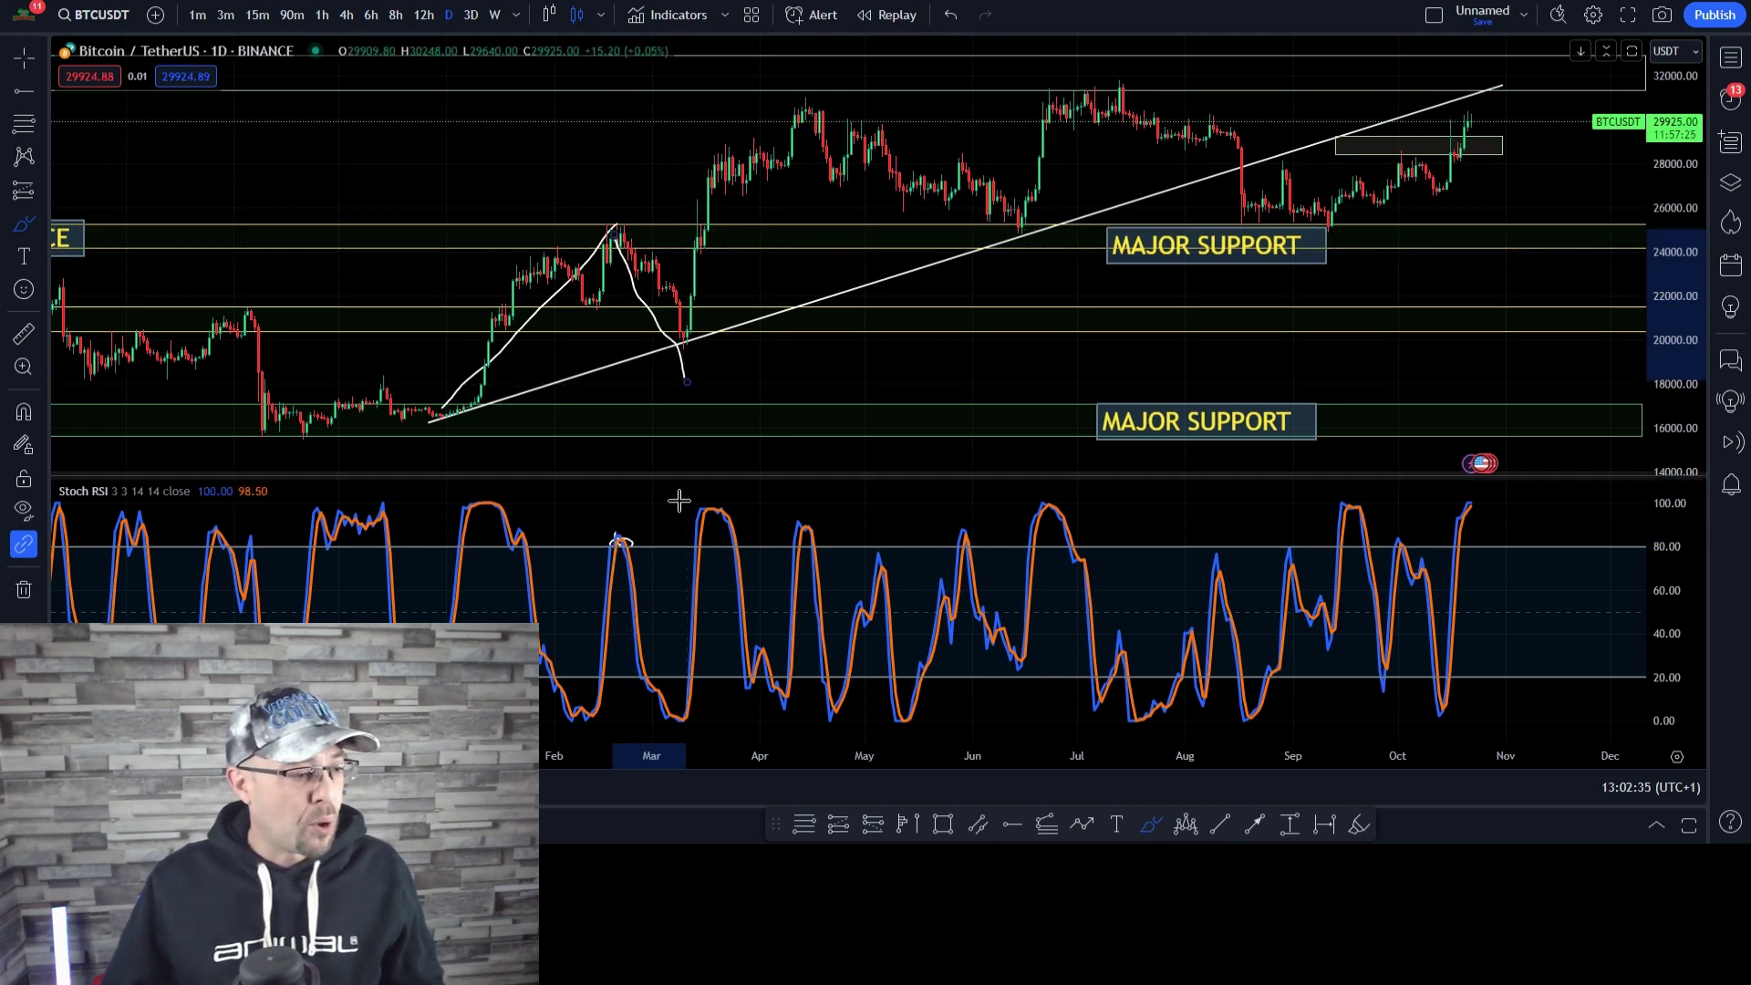
mouse_move(626, 547)
left_mouse_down()
mouse_move(650, 693)
mouse_move(680, 686)
mouse_move(650, 710)
mouse_move(682, 723)
mouse_move(697, 686)
mouse_move(652, 695)
left_mouse_up()
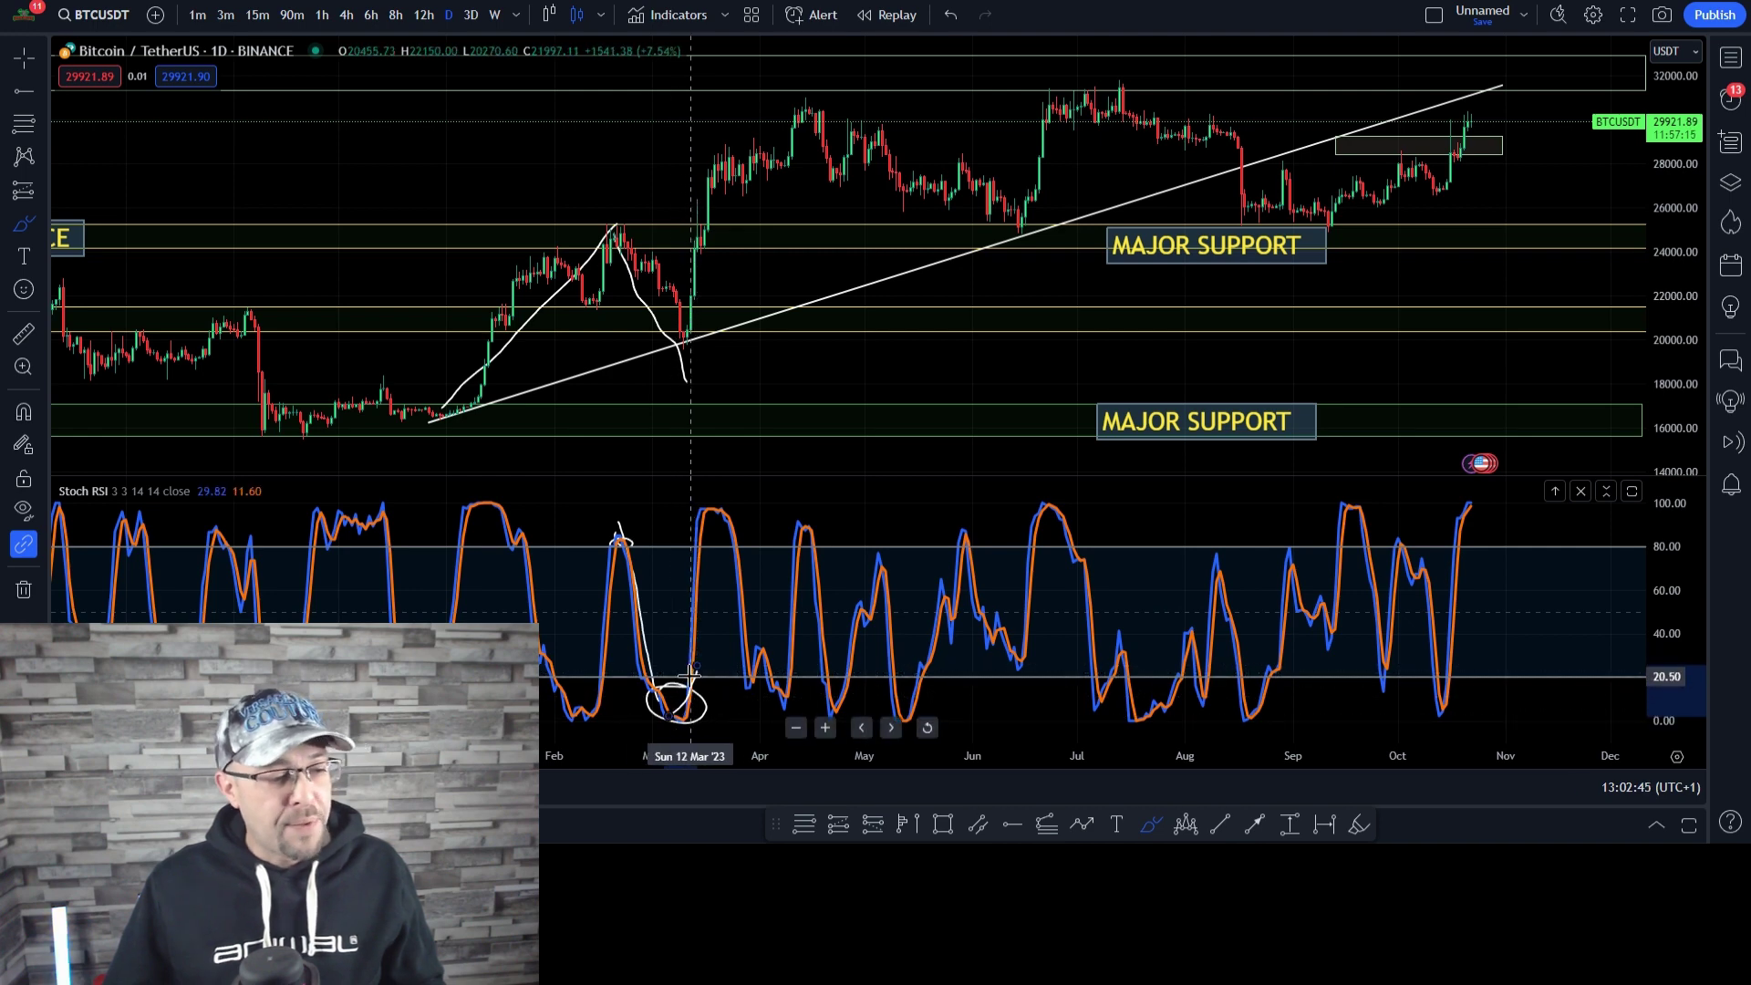
mouse_move(670, 338)
left_mouse_down()
mouse_move(734, 178)
mouse_move(798, 105)
left_mouse_up()
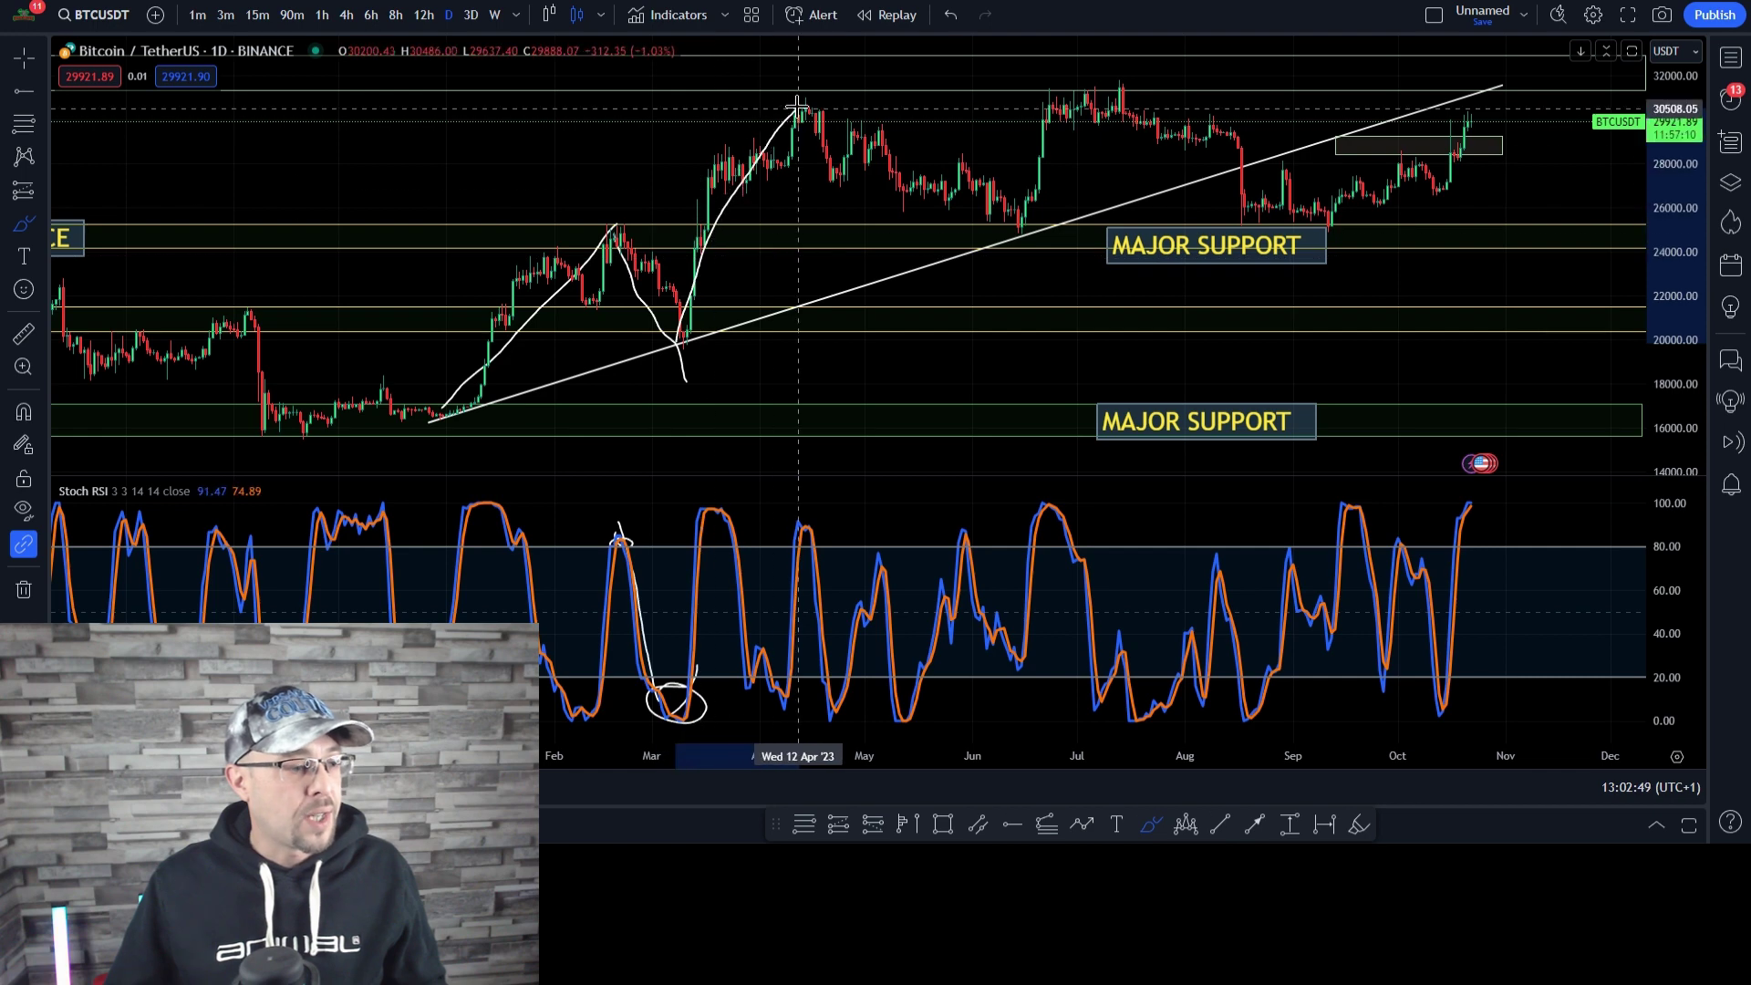
mouse_move(650, 711)
left_mouse_down()
mouse_move(696, 620)
mouse_move(718, 491)
left_mouse_up()
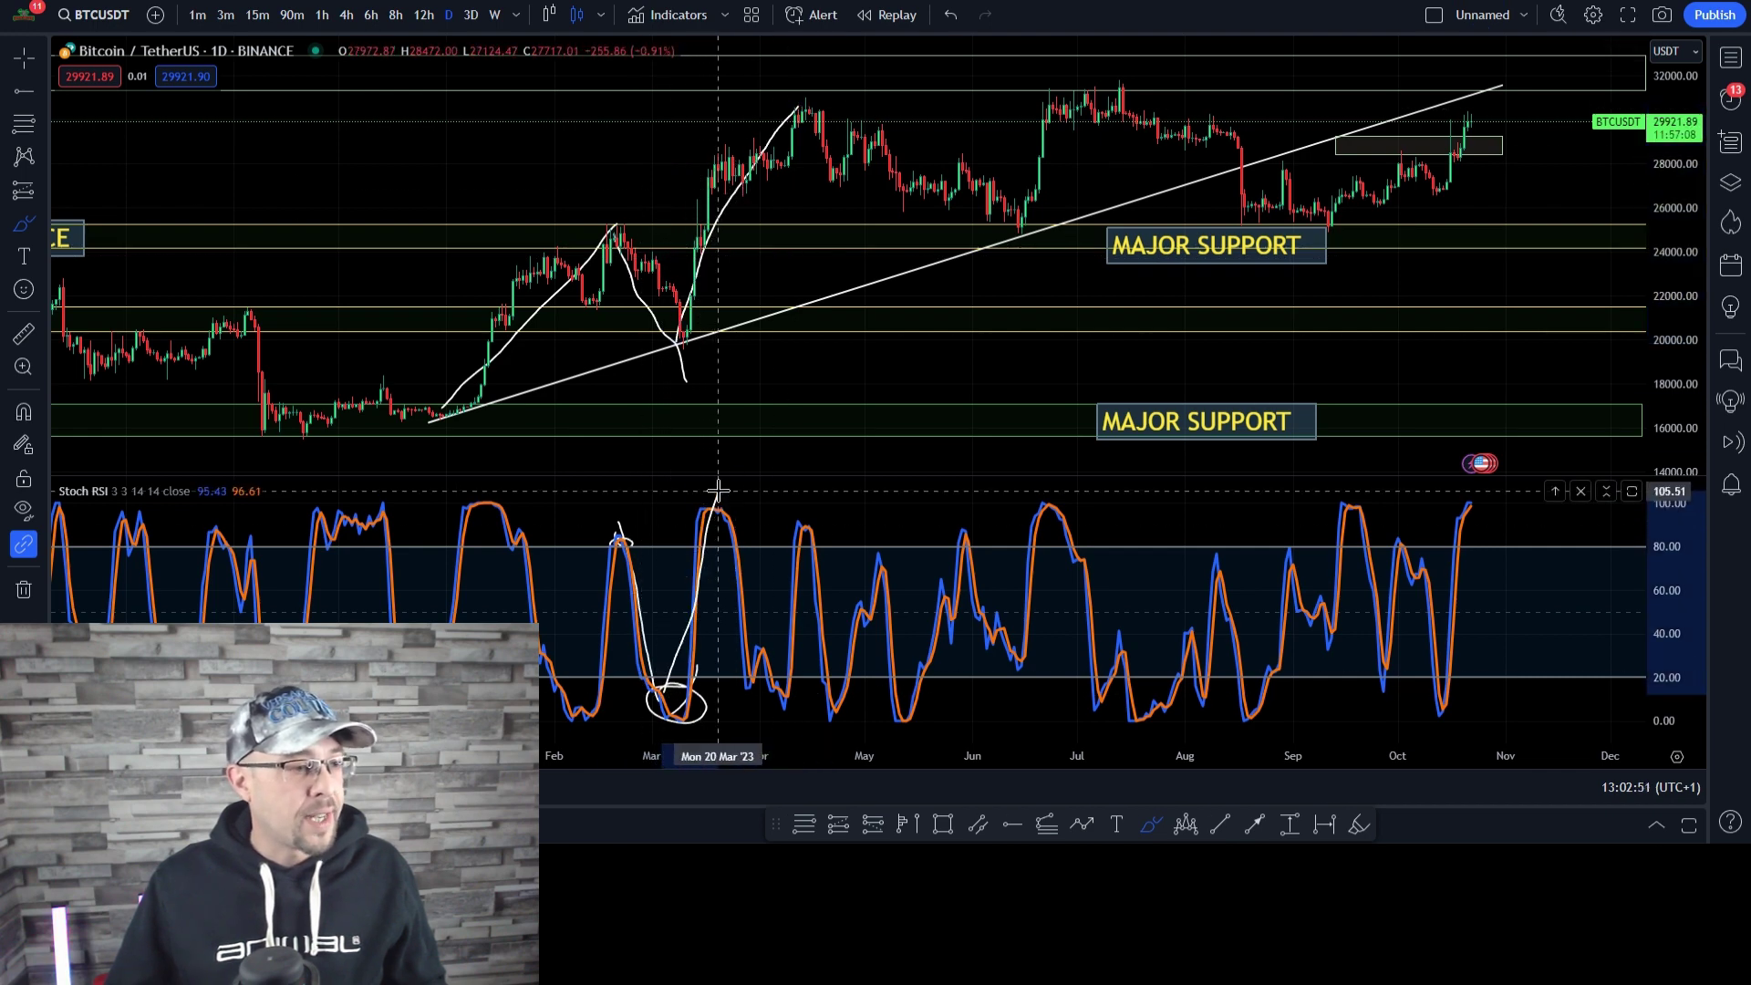
Trace the April pullback and May rebound, circling the April Stoch RSI peak and mid-May low.
left_click_drag(799, 104, 827, 169)
mouse_move(772, 510)
left_mouse_down()
mouse_move(824, 520)
mouse_move(775, 516)
mouse_move(809, 543)
mouse_move(826, 689)
mouse_move(851, 695)
mouse_move(821, 720)
mouse_move(843, 684)
left_mouse_up()
left_click_drag(801, 103, 829, 188)
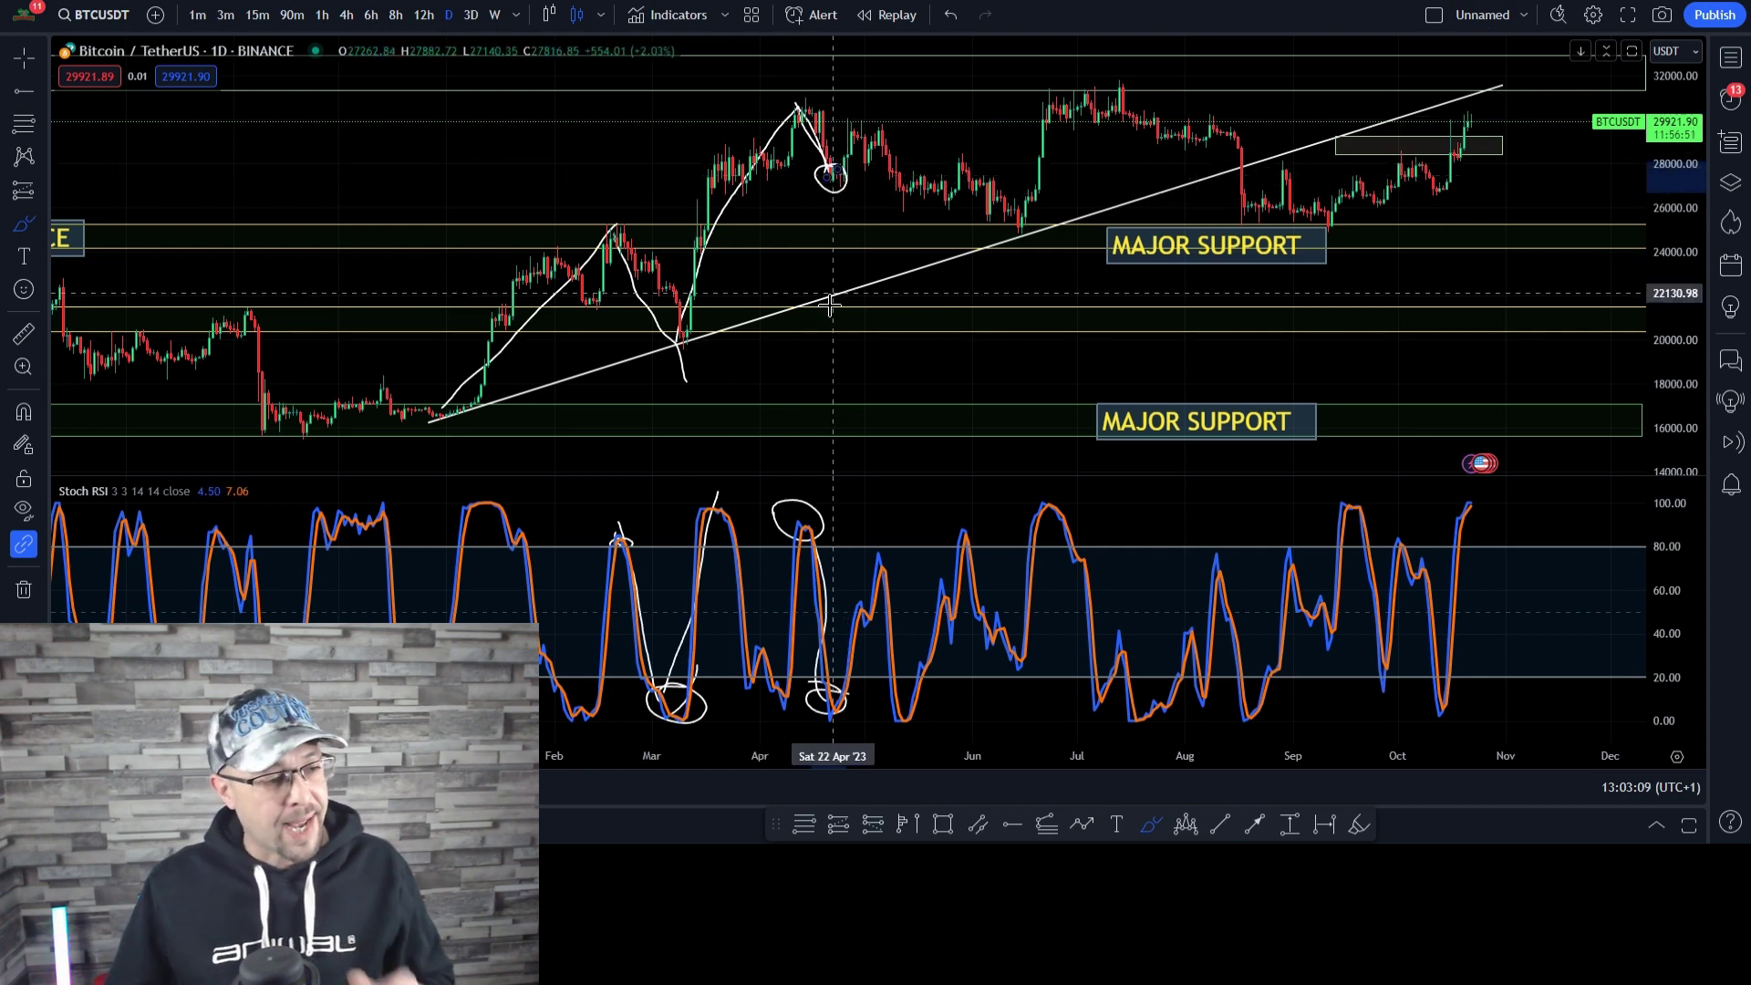
left_click_drag(842, 680, 891, 556)
mouse_move(833, 175)
left_mouse_down()
mouse_move(855, 126)
mouse_move(906, 206)
left_mouse_up()
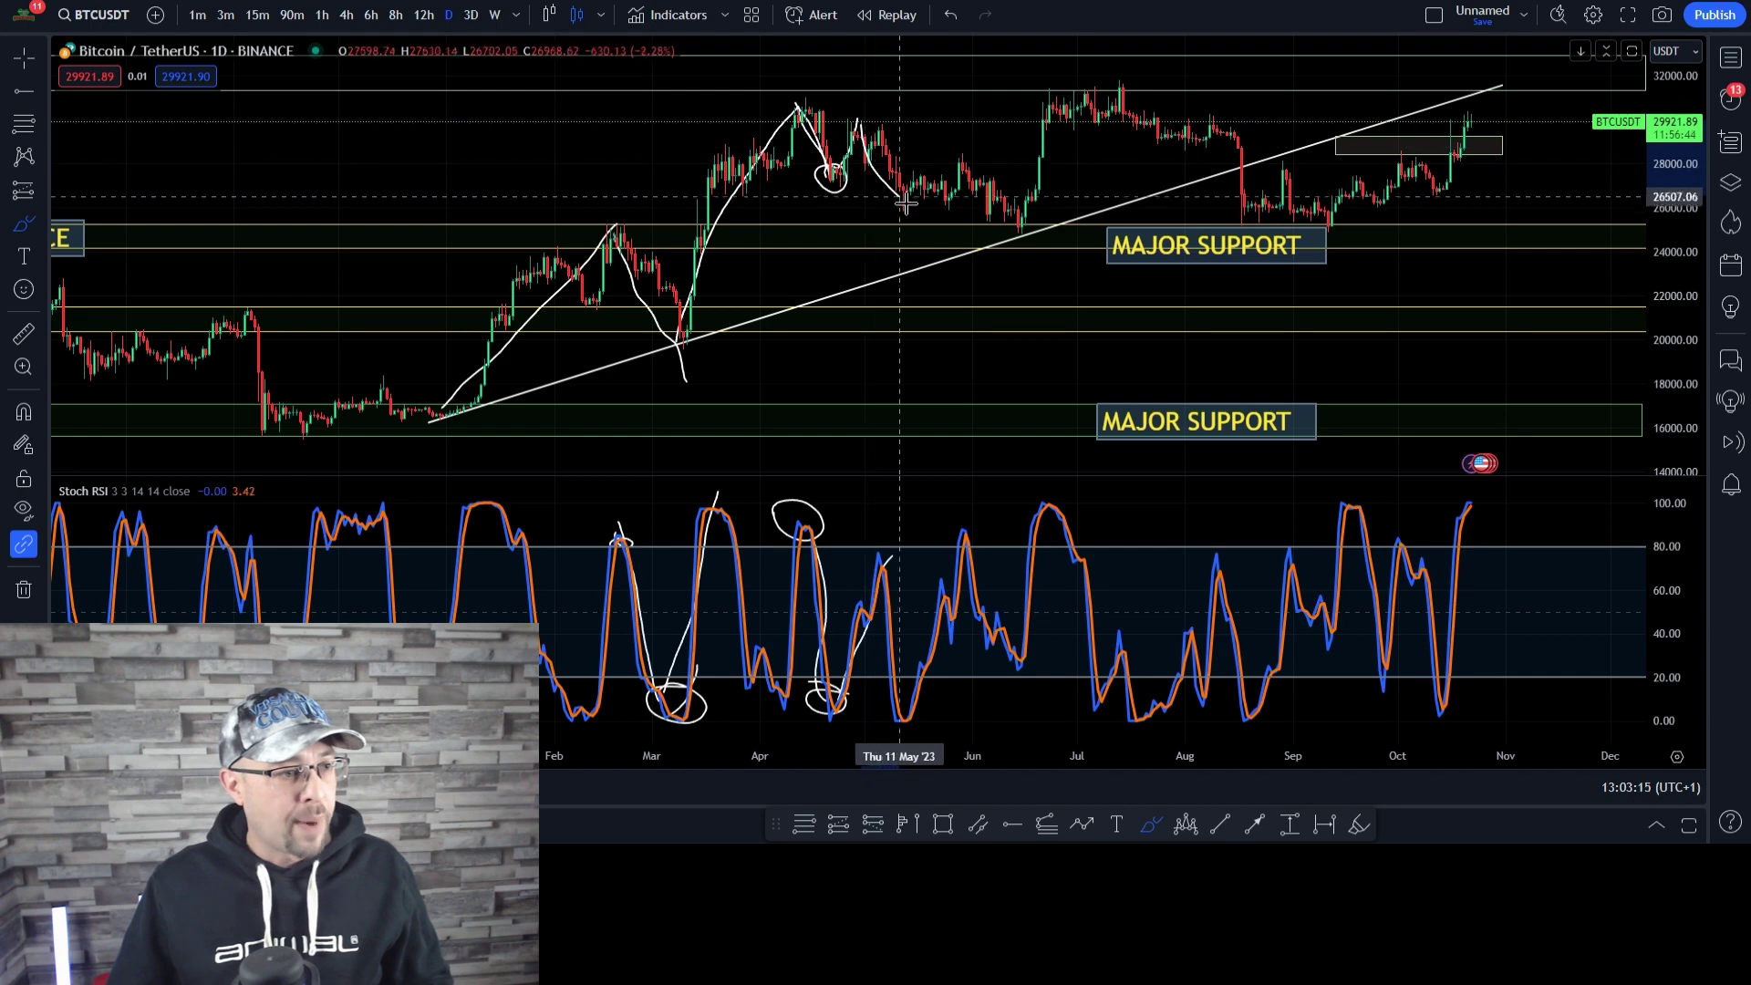
mouse_move(893, 675)
left_mouse_down()
mouse_move(903, 718)
mouse_move(915, 693)
mouse_move(897, 675)
left_mouse_up()
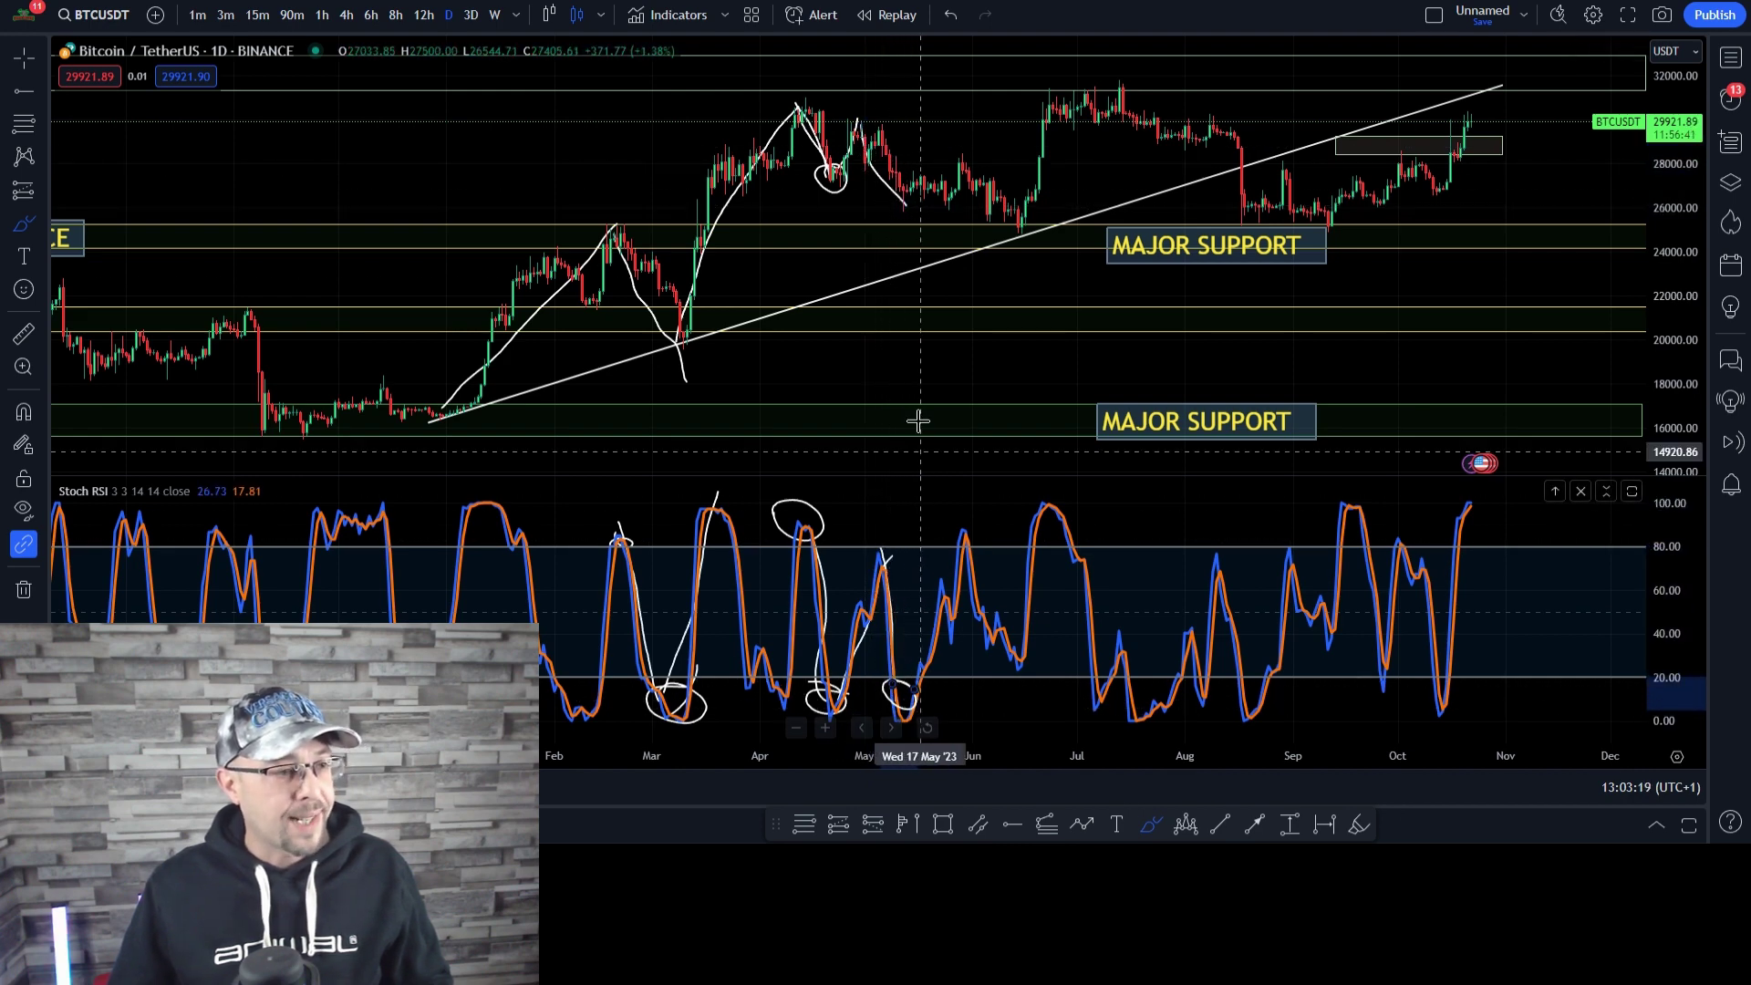
left_click_drag(902, 195, 954, 157)
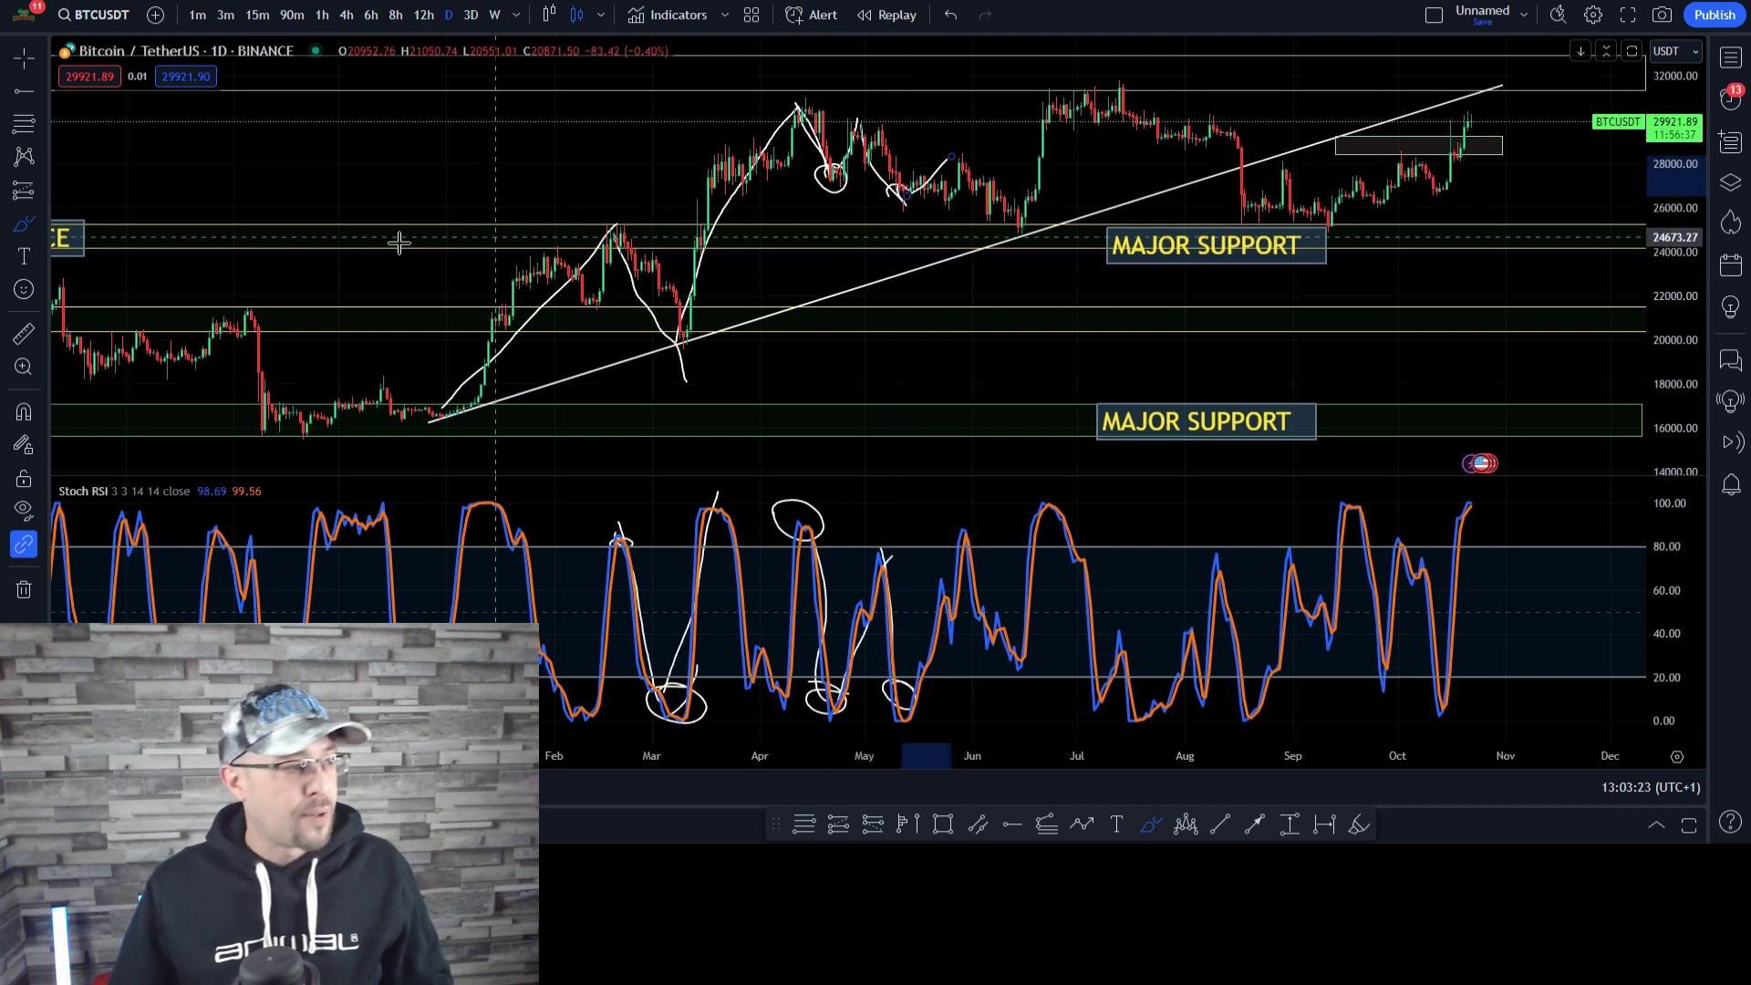
Measure the May price swing with the ruler, then cancel the measurement.
left_click(24, 333)
left_click(909, 200)
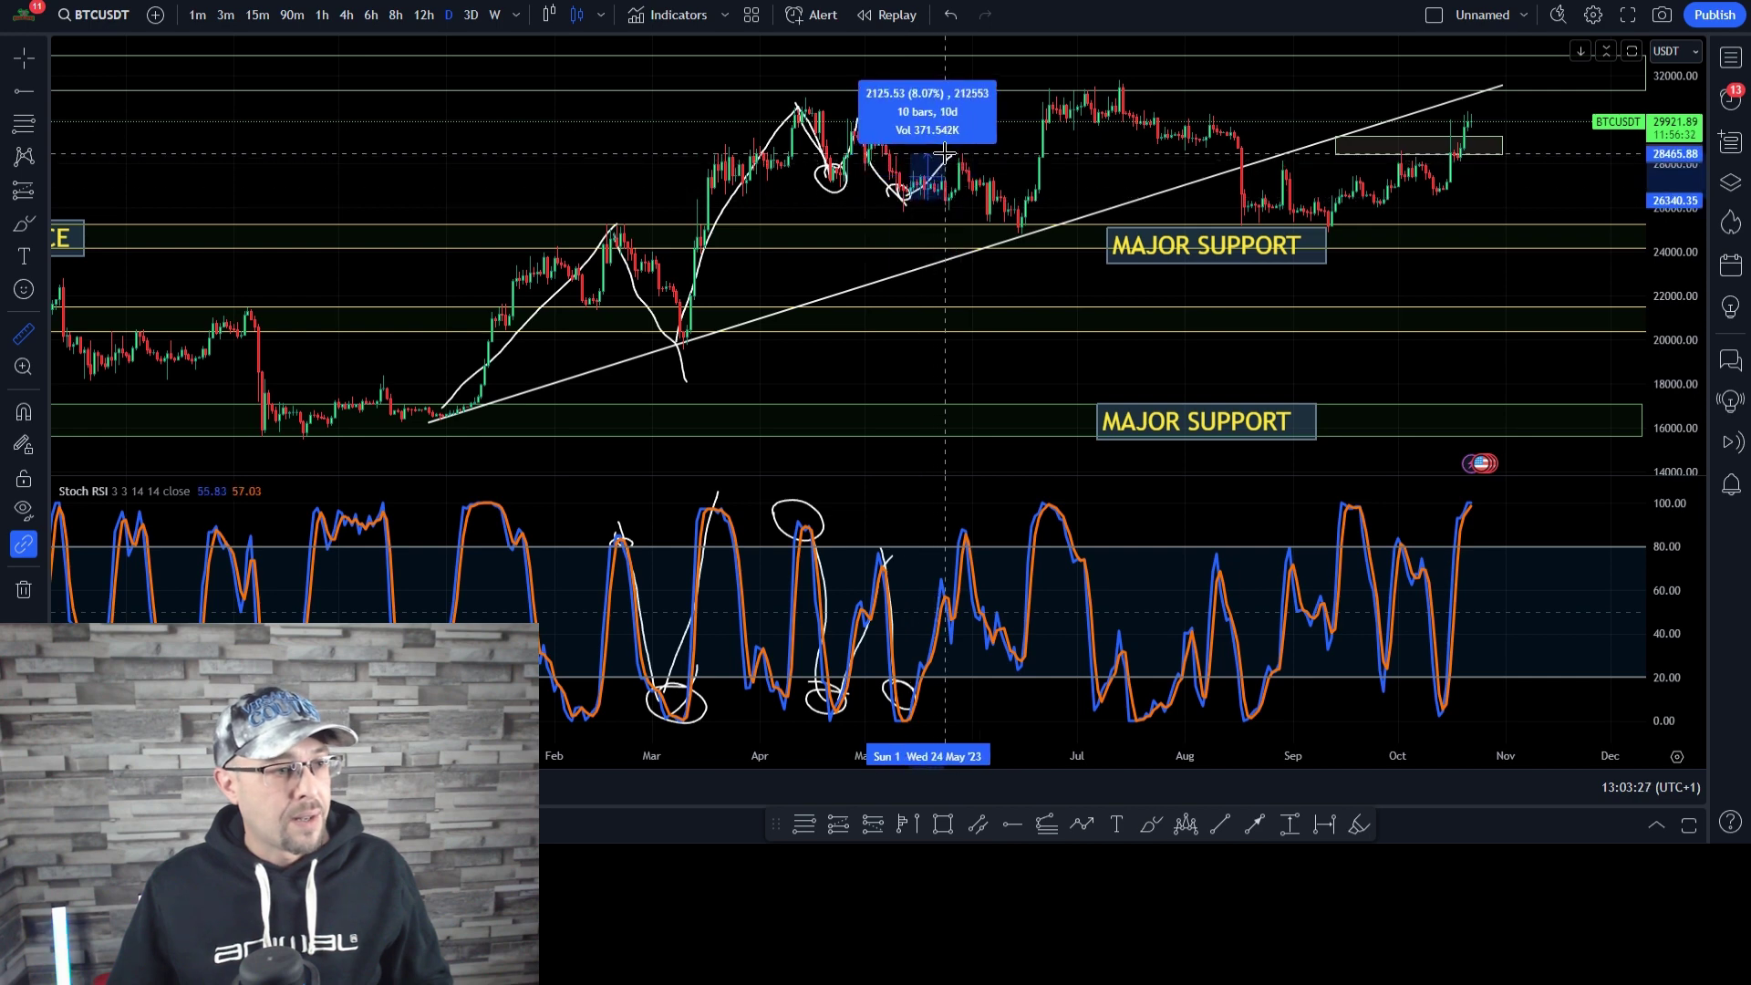
key("Escape")
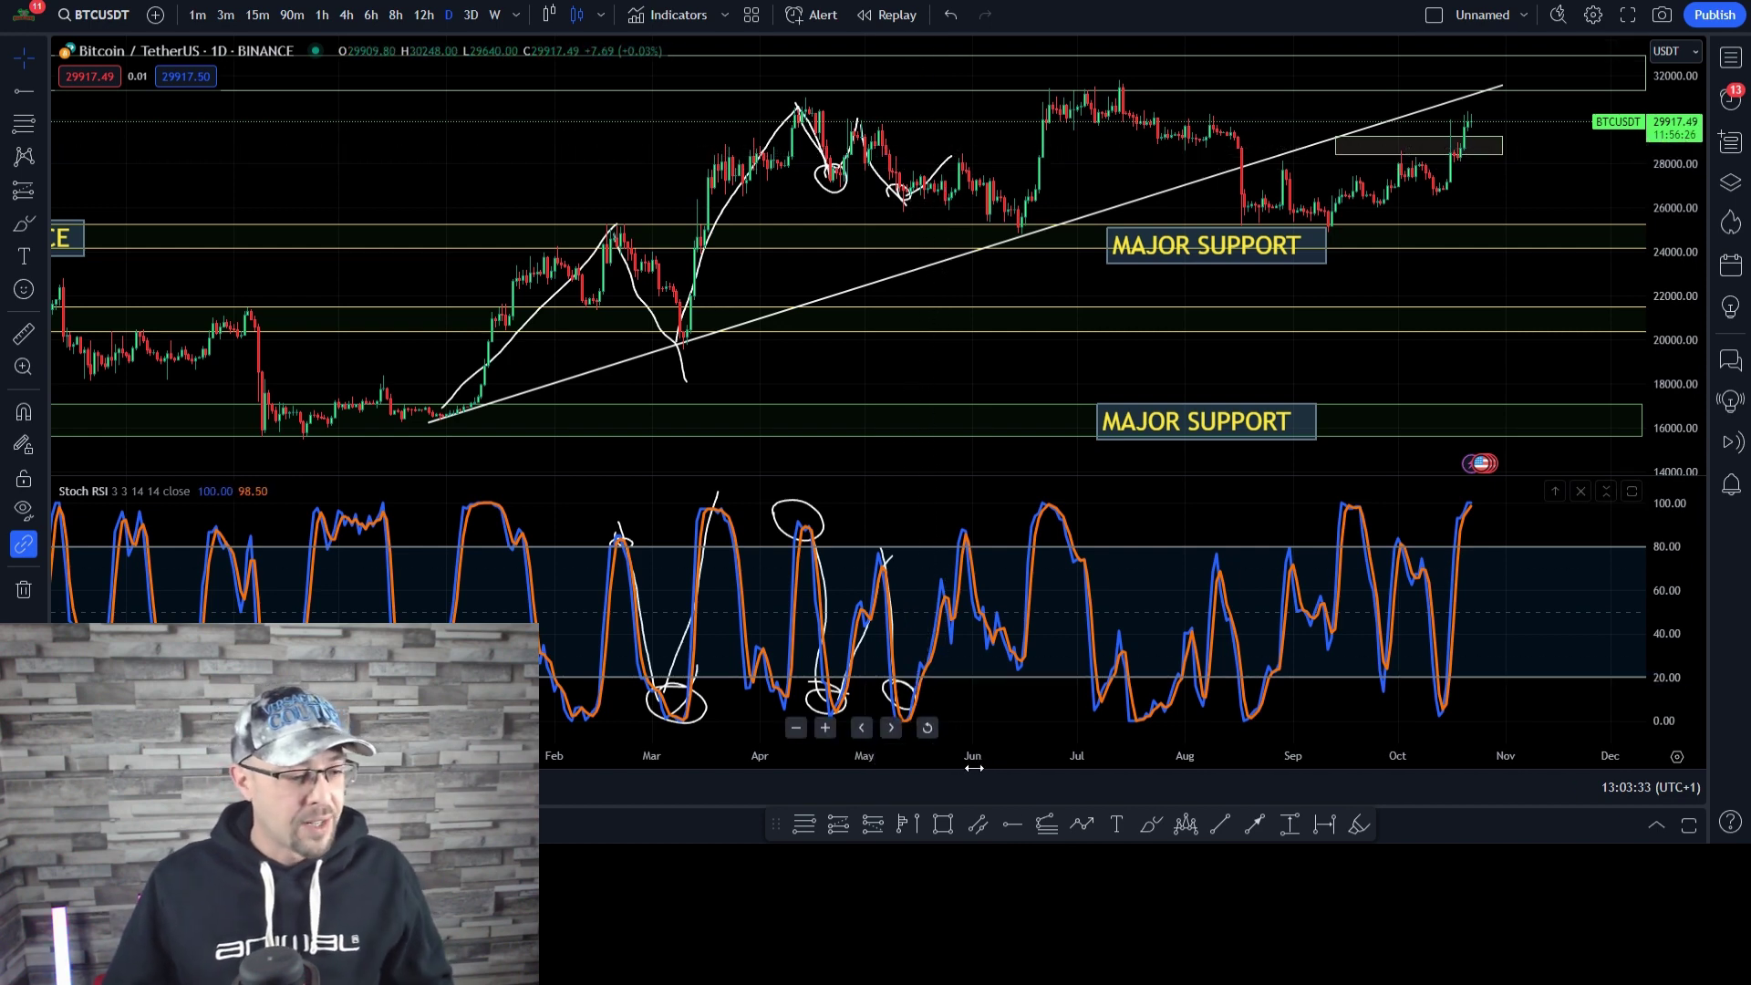
Mark three Stoch RSI swing points with the pattern tool and brush the price swing into June.
left_click(1080, 823)
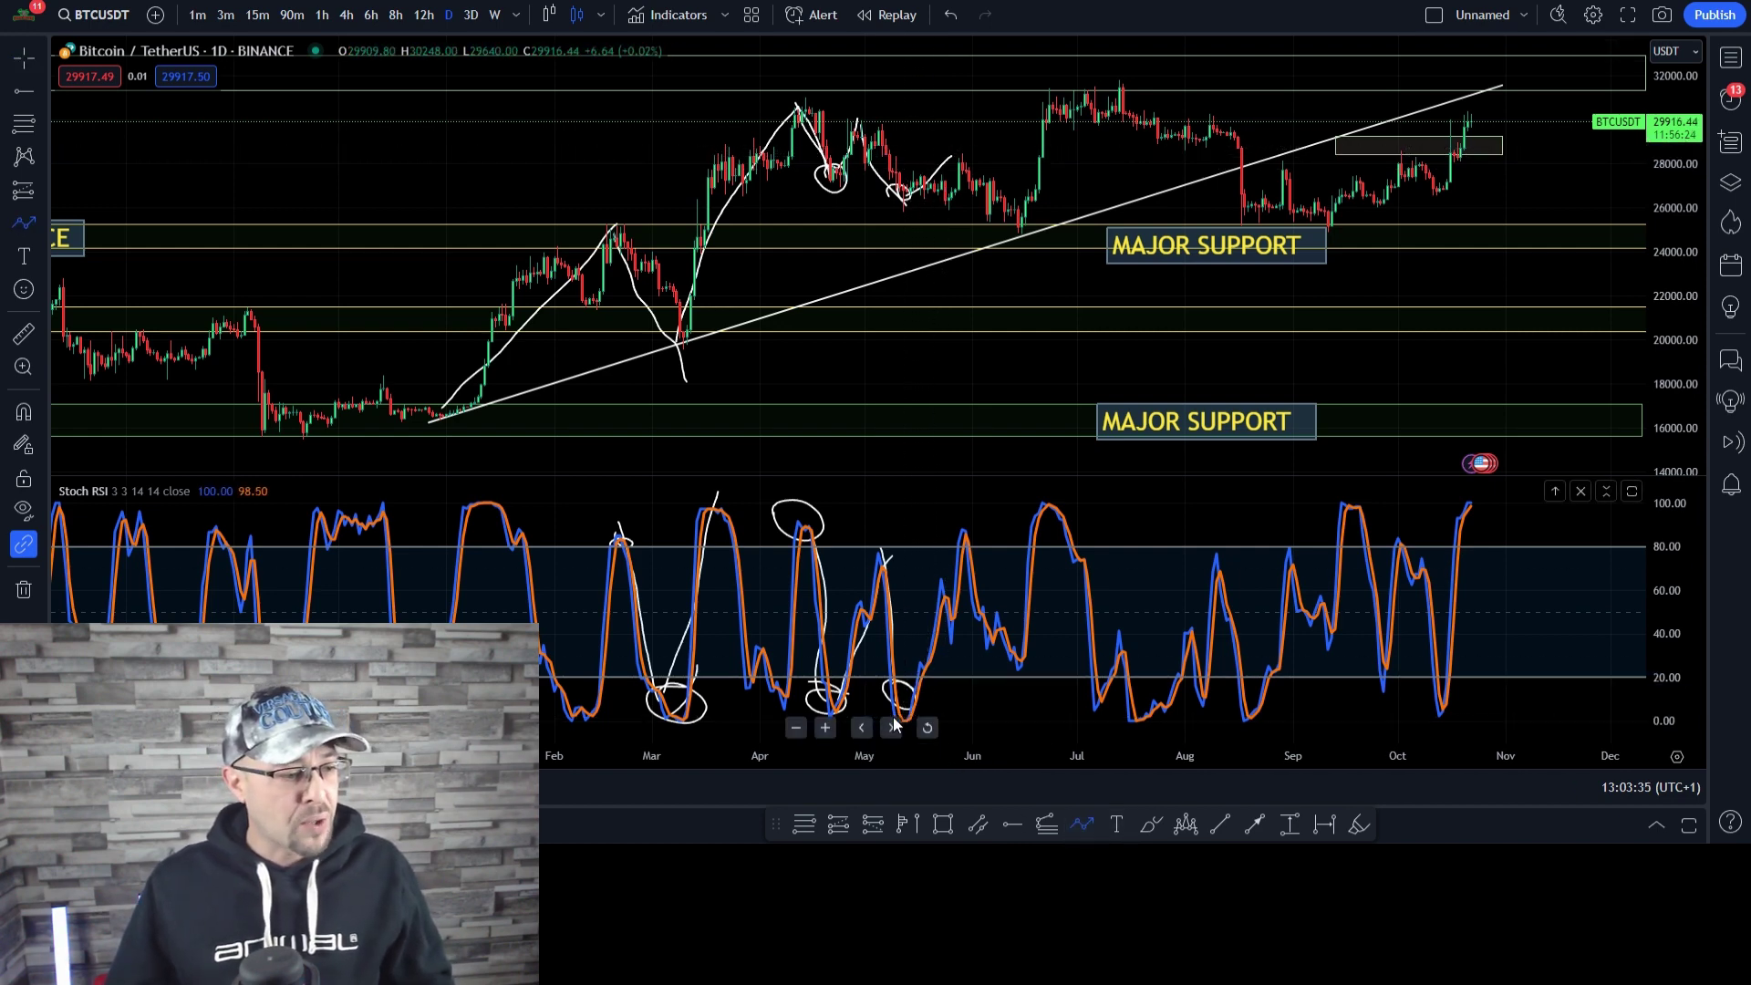
left_click(915, 694)
left_click(959, 529)
left_click(1011, 683)
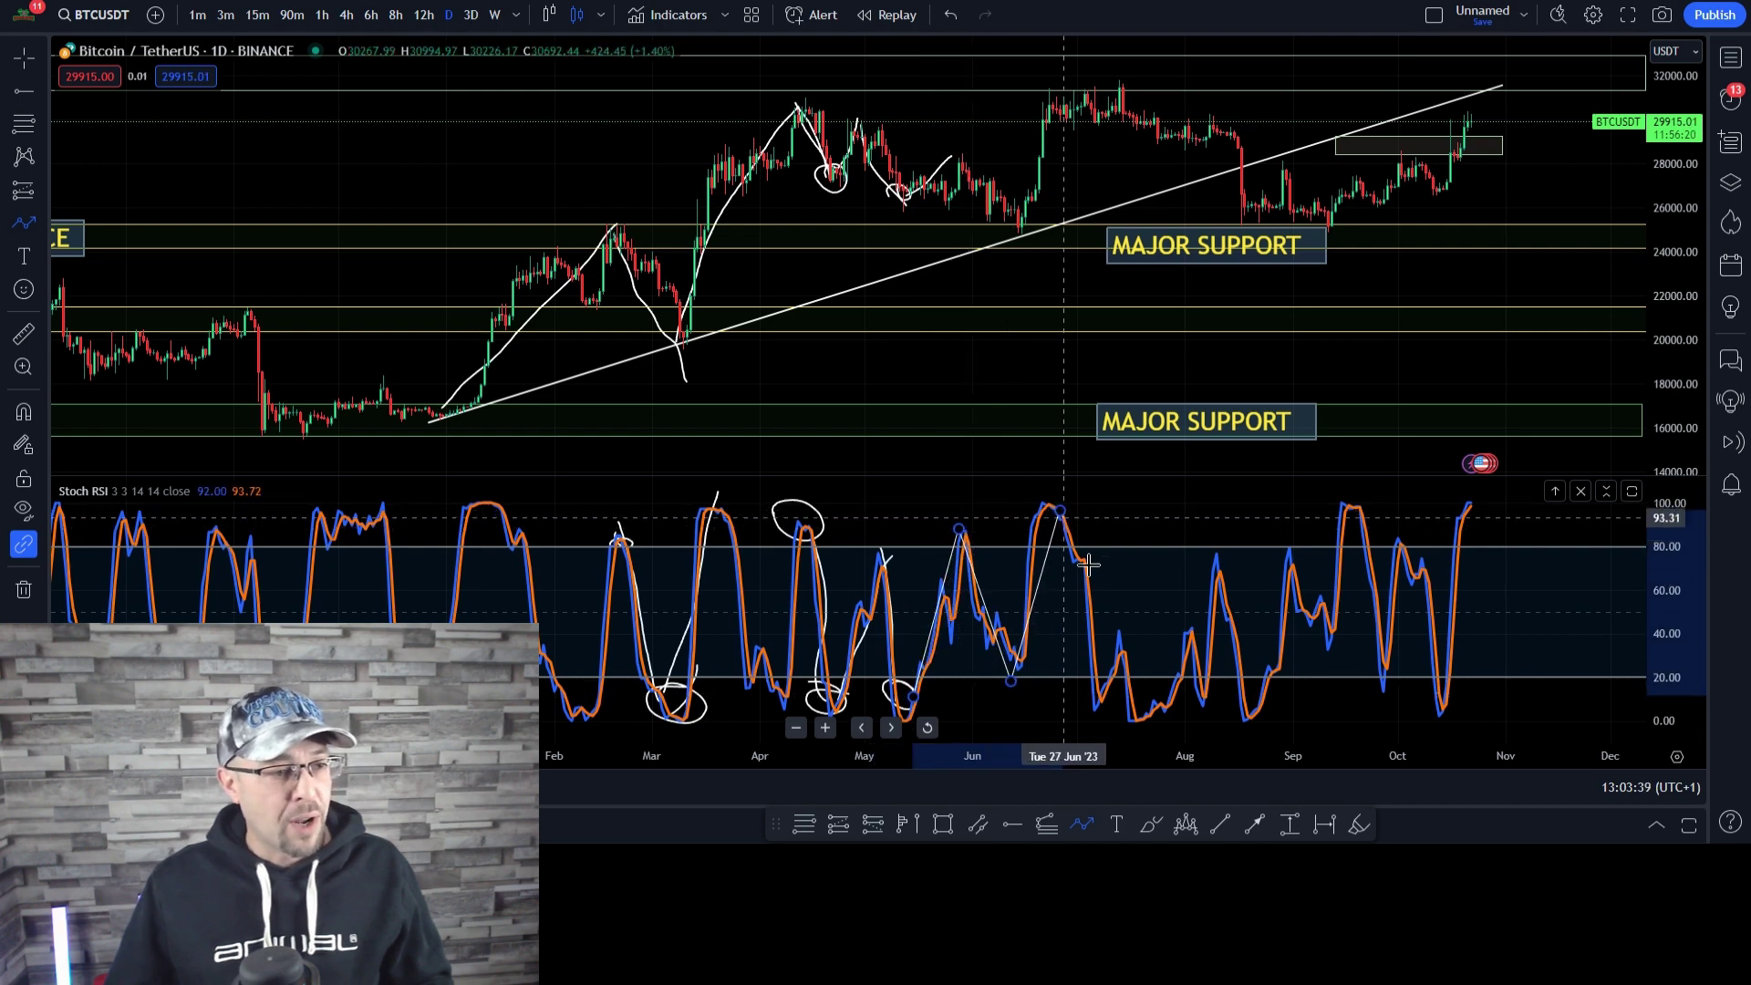
left_click(1142, 823)
mouse_move(730, 173)
left_mouse_down()
mouse_move(756, 146)
mouse_move(772, 162)
mouse_move(808, 114)
mouse_move(848, 187)
mouse_move(878, 135)
mouse_move(926, 195)
mouse_move(954, 160)
mouse_move(1015, 230)
mouse_move(1012, 255)
mouse_move(985, 236)
mouse_move(1010, 218)
mouse_move(1036, 235)
left_mouse_up()
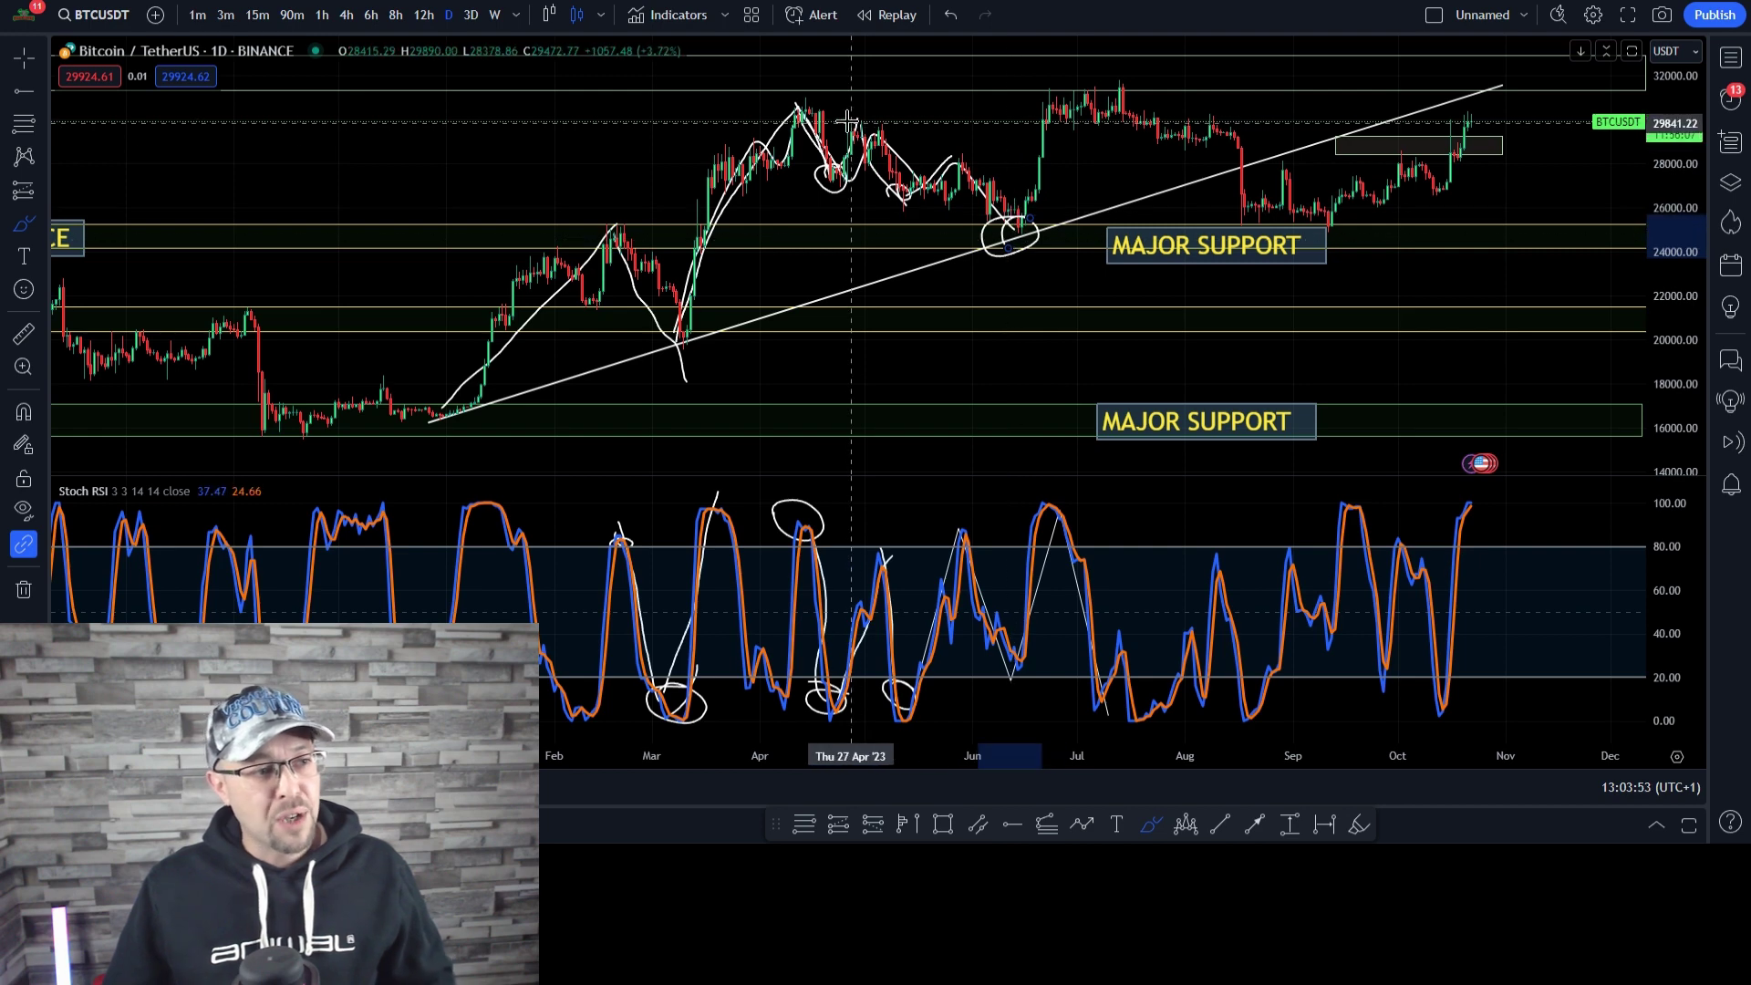
Brush a stroke from Bitcoin's June low up to the July high.
left_click_drag(1028, 208, 1067, 100)
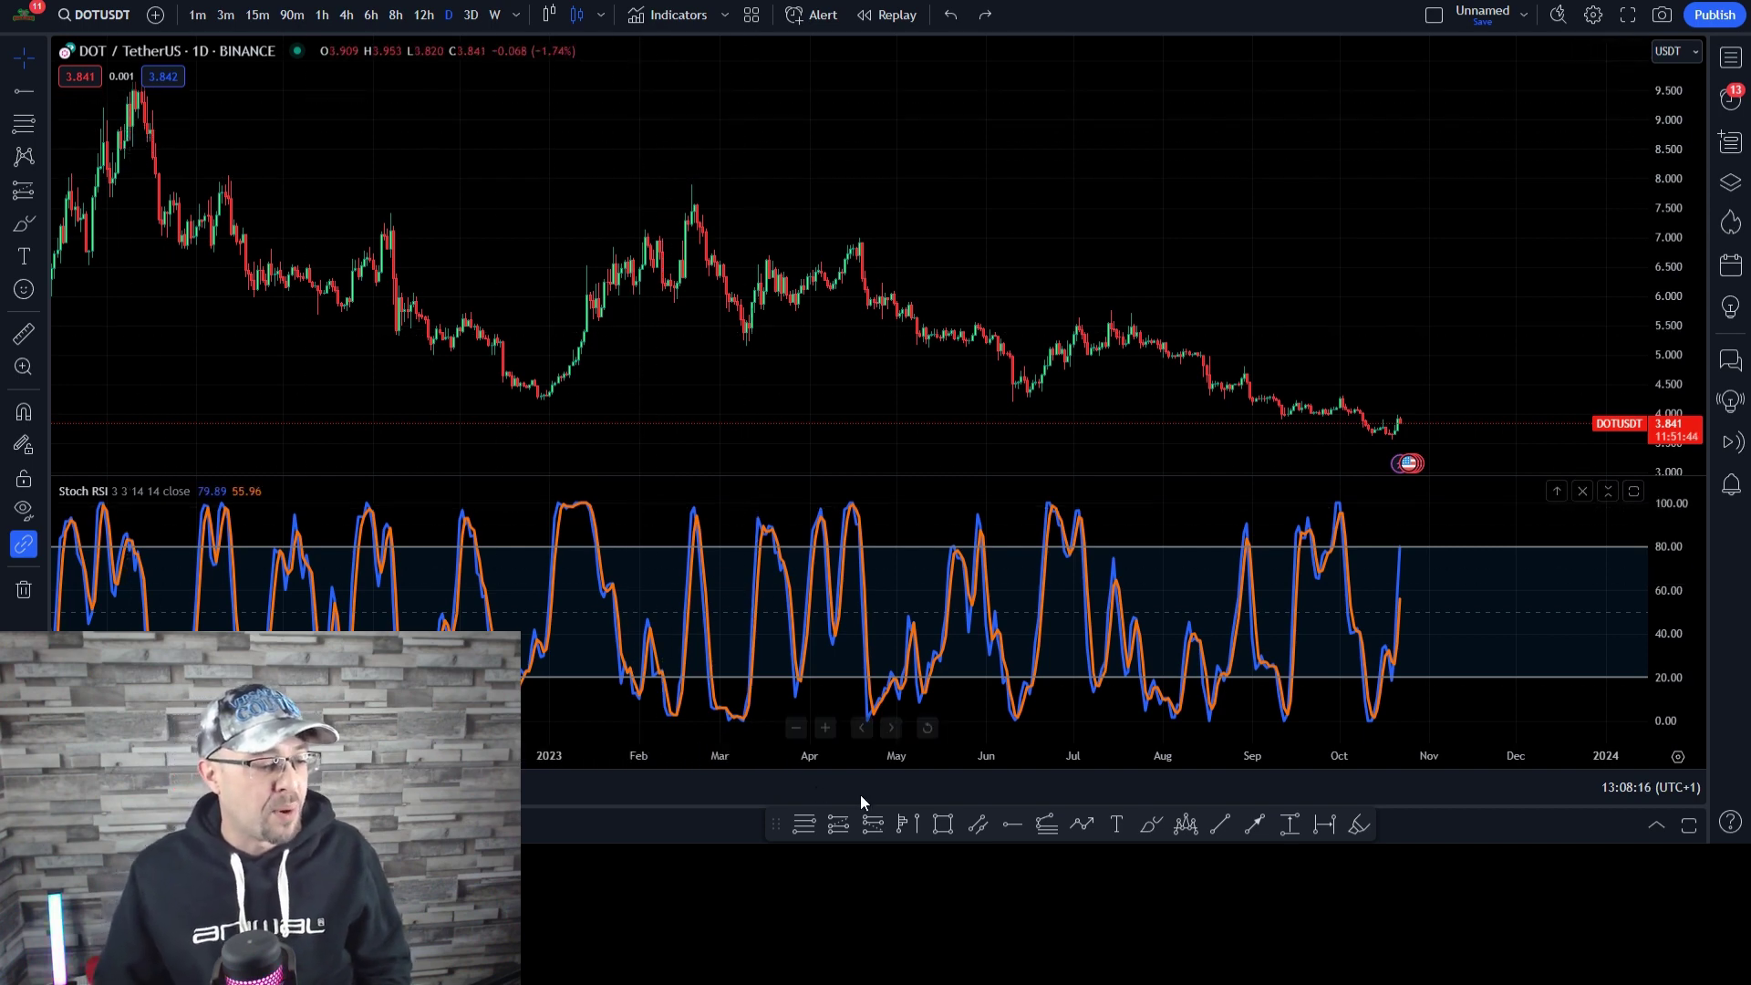
left_click(1084, 825)
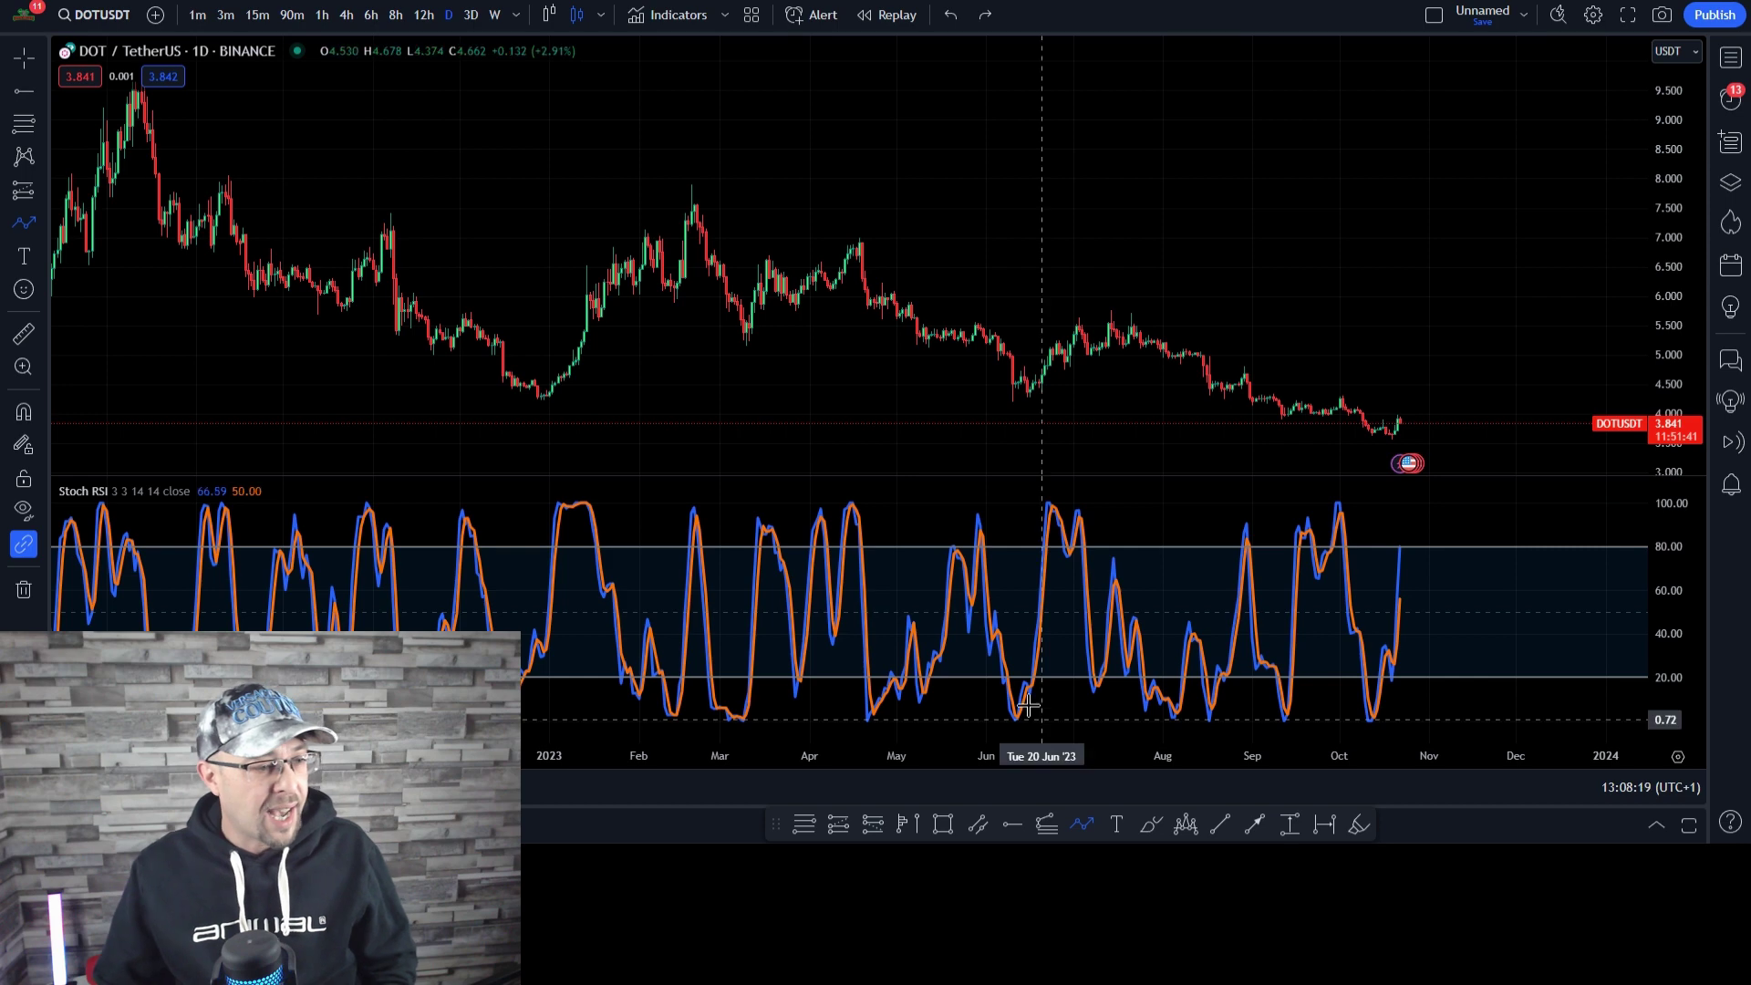
left_click(1147, 826)
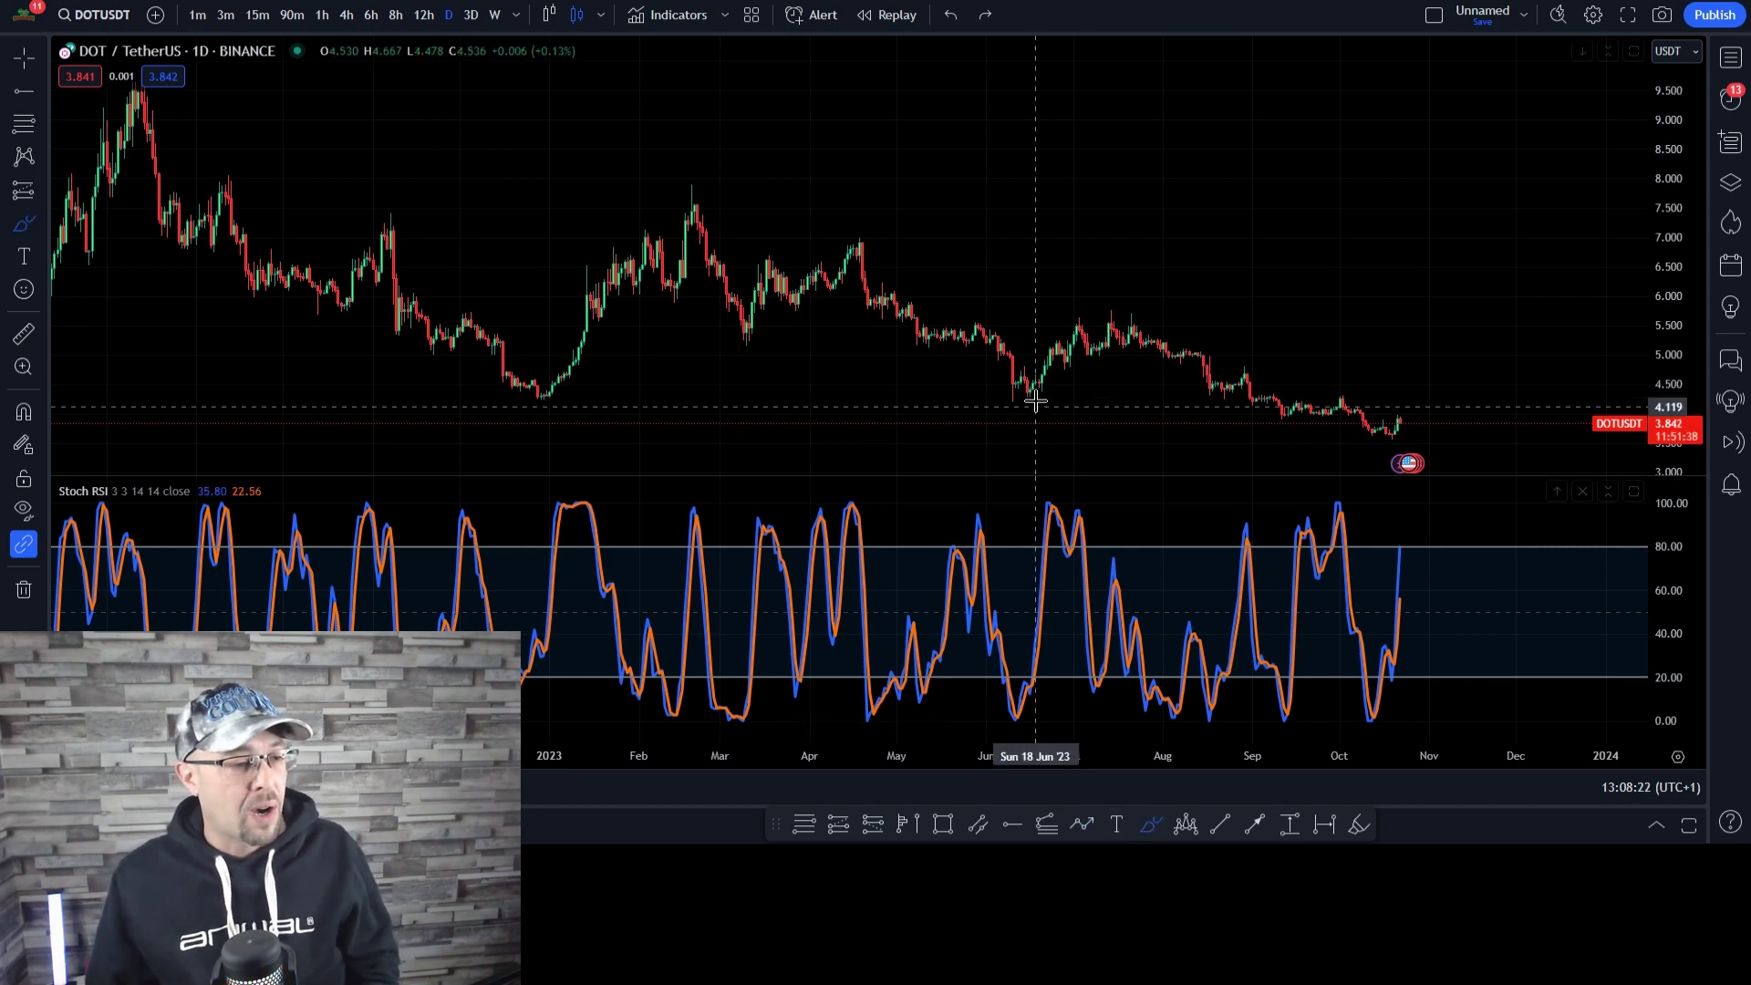
left_click_drag(1047, 391, 1045, 396)
left_click_drag(1116, 314, 1123, 321)
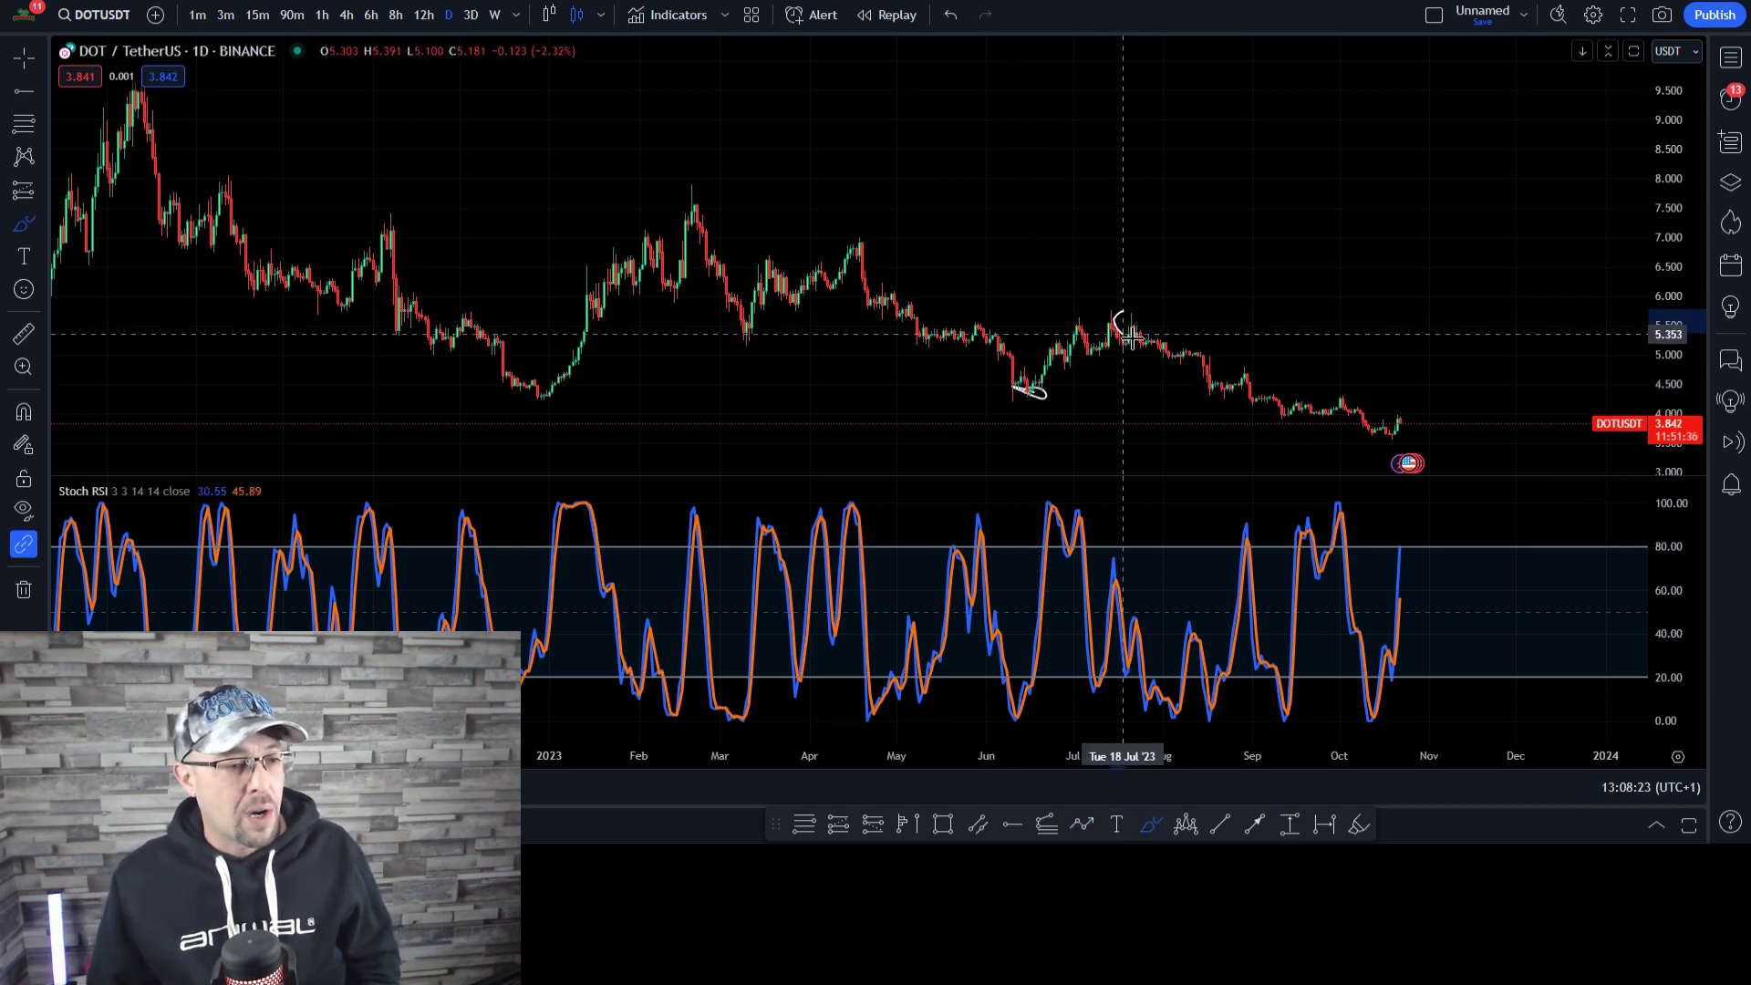
left_click_drag(1350, 421, 1353, 421)
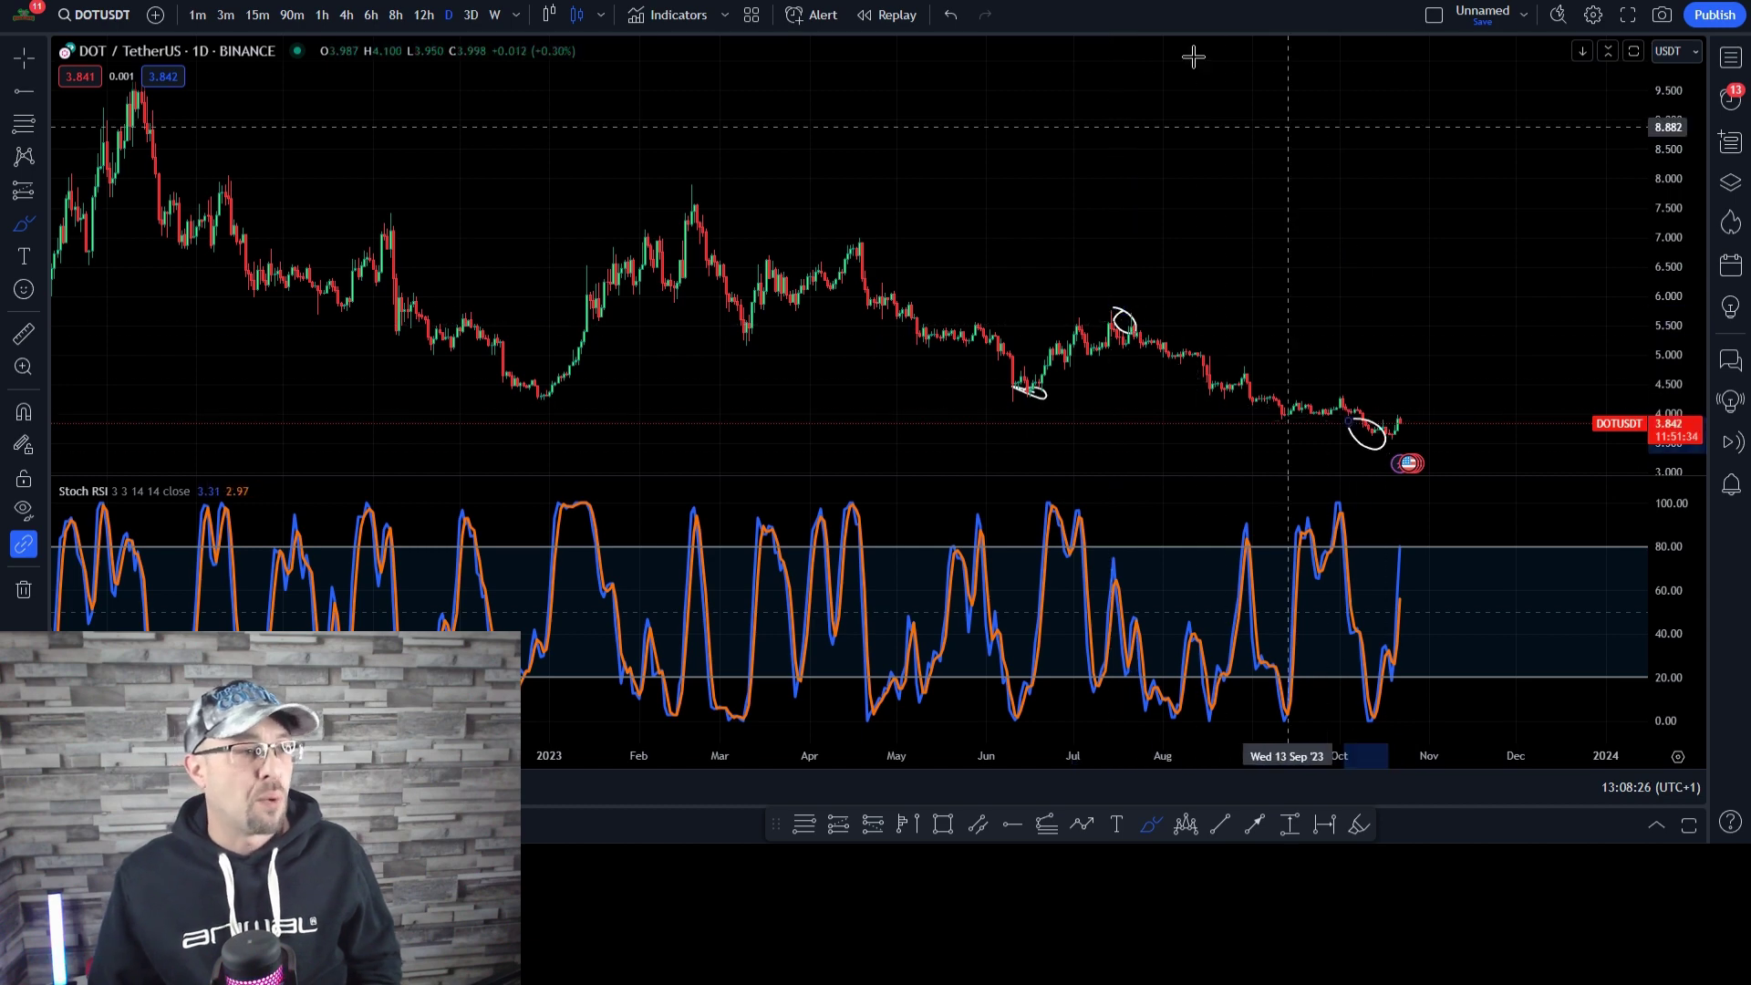
left_click(948, 16)
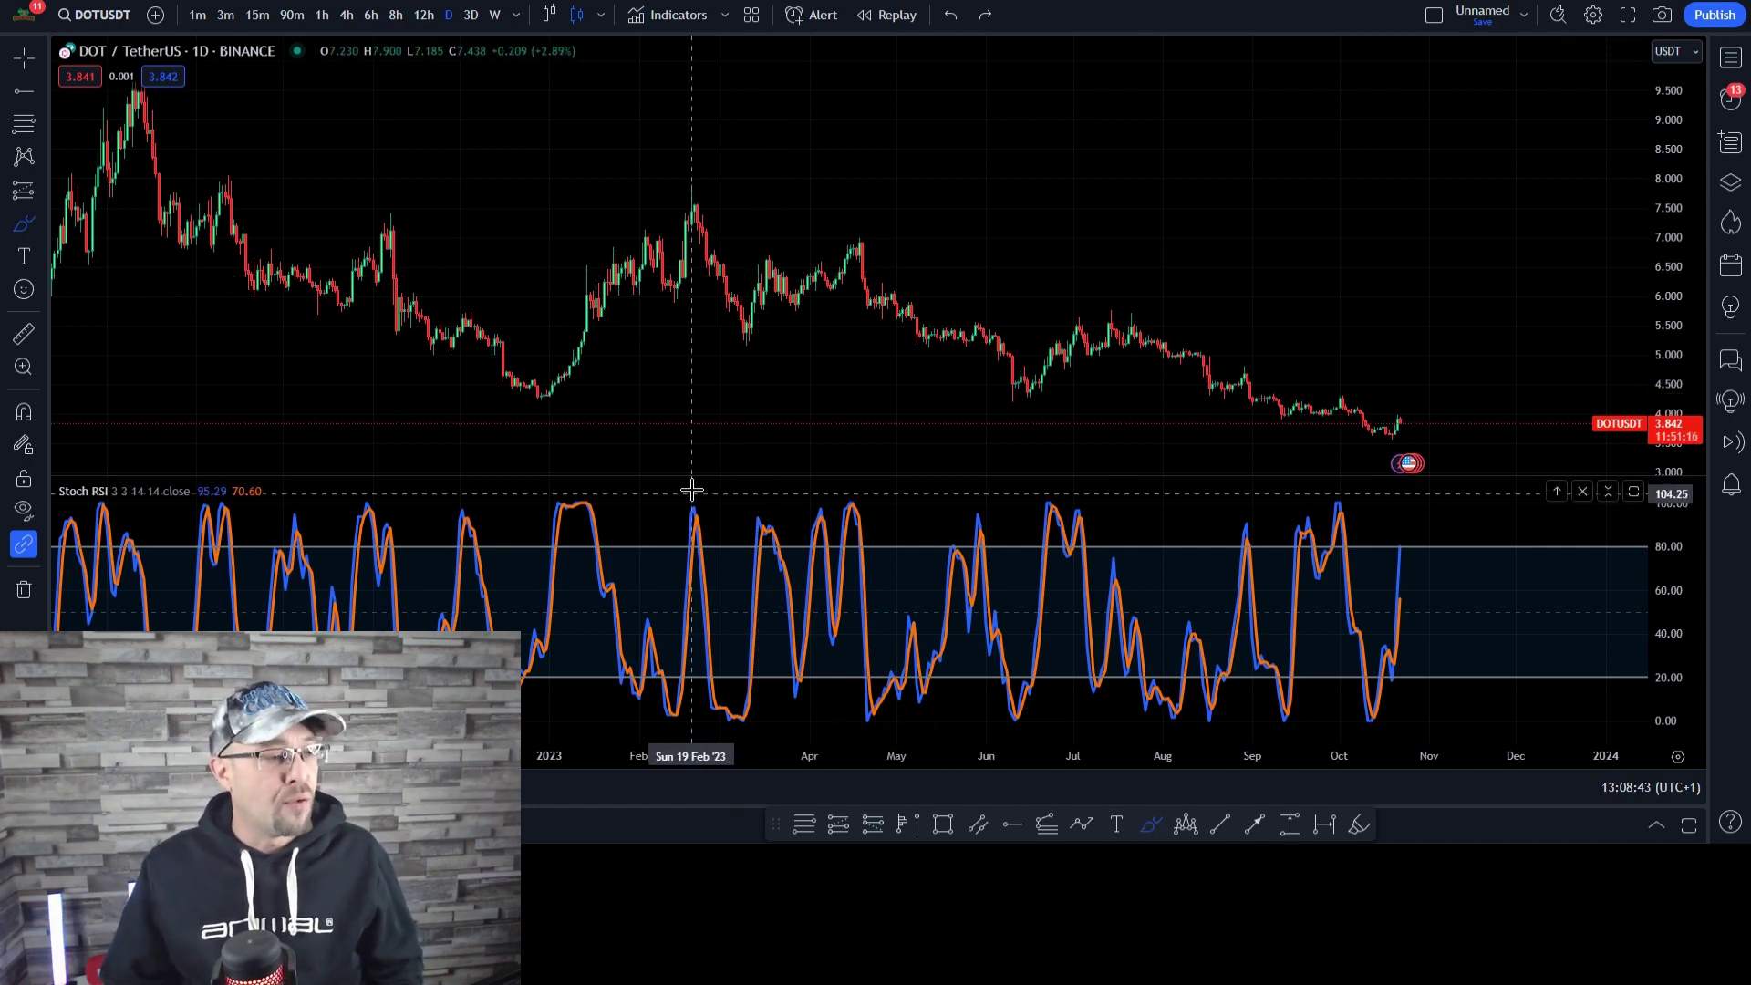
Circle DOT's February price and Stoch RSI peaks and the March Stoch RSI peak, tracing the decline.
left_click_drag(689, 486, 690, 485)
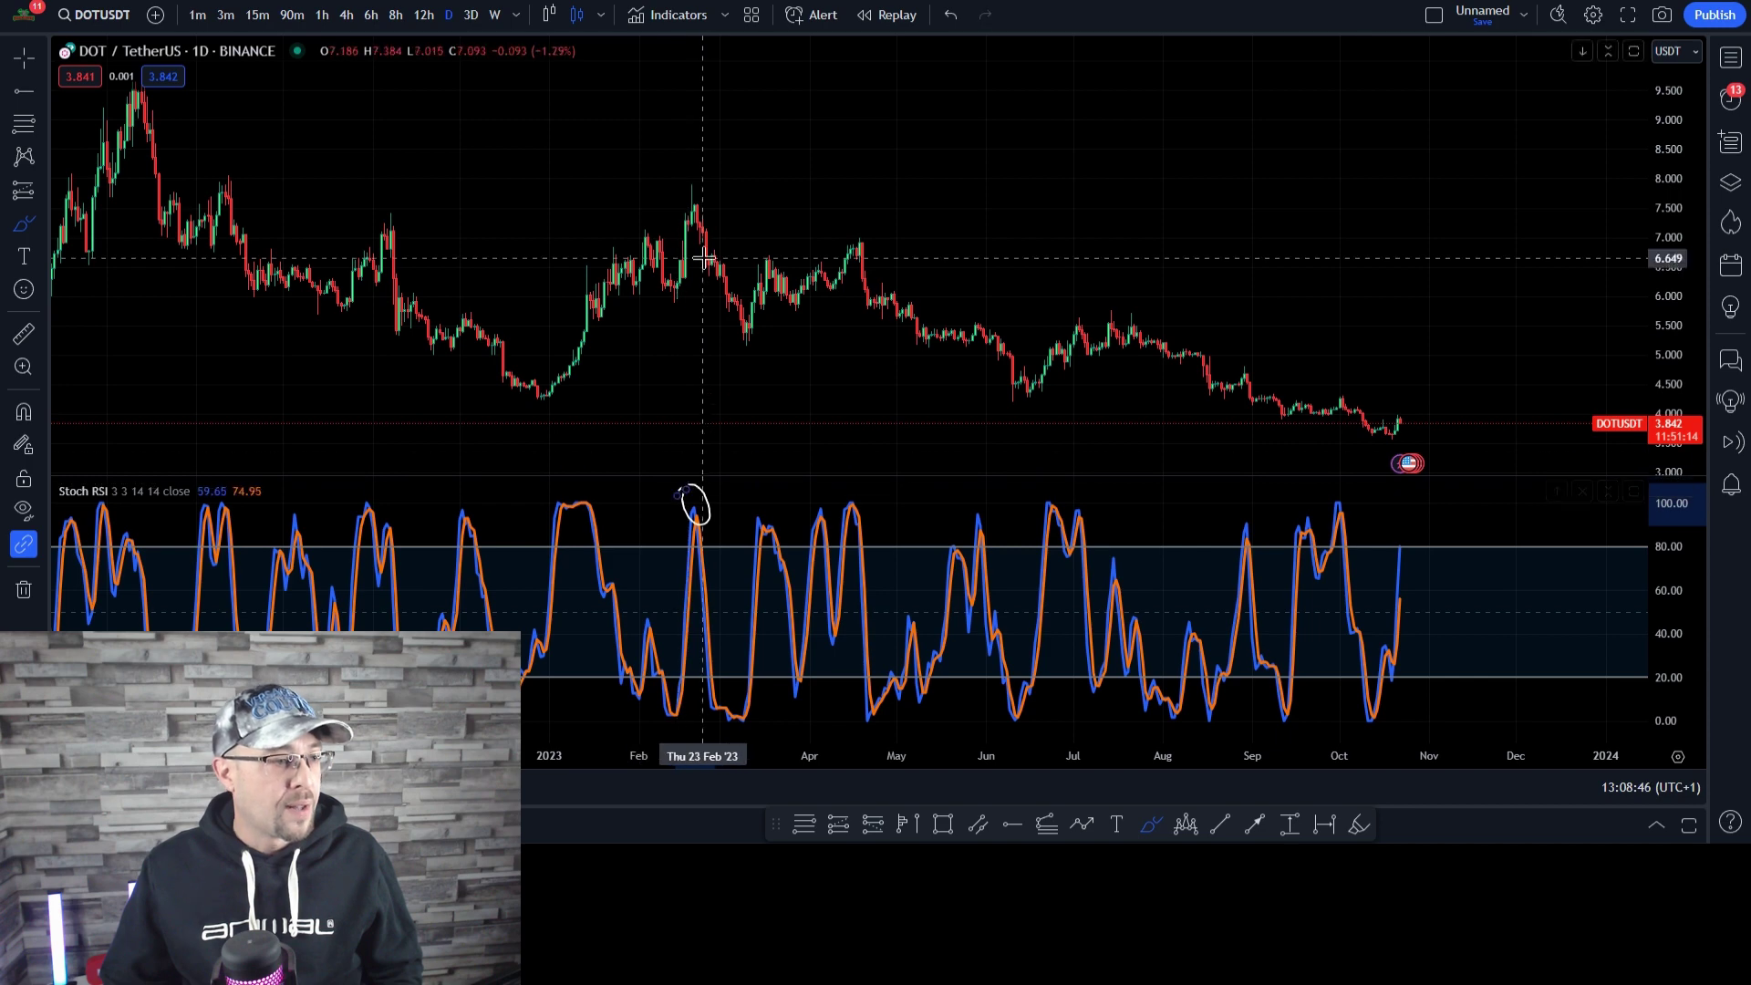
left_click_drag(700, 193, 701, 196)
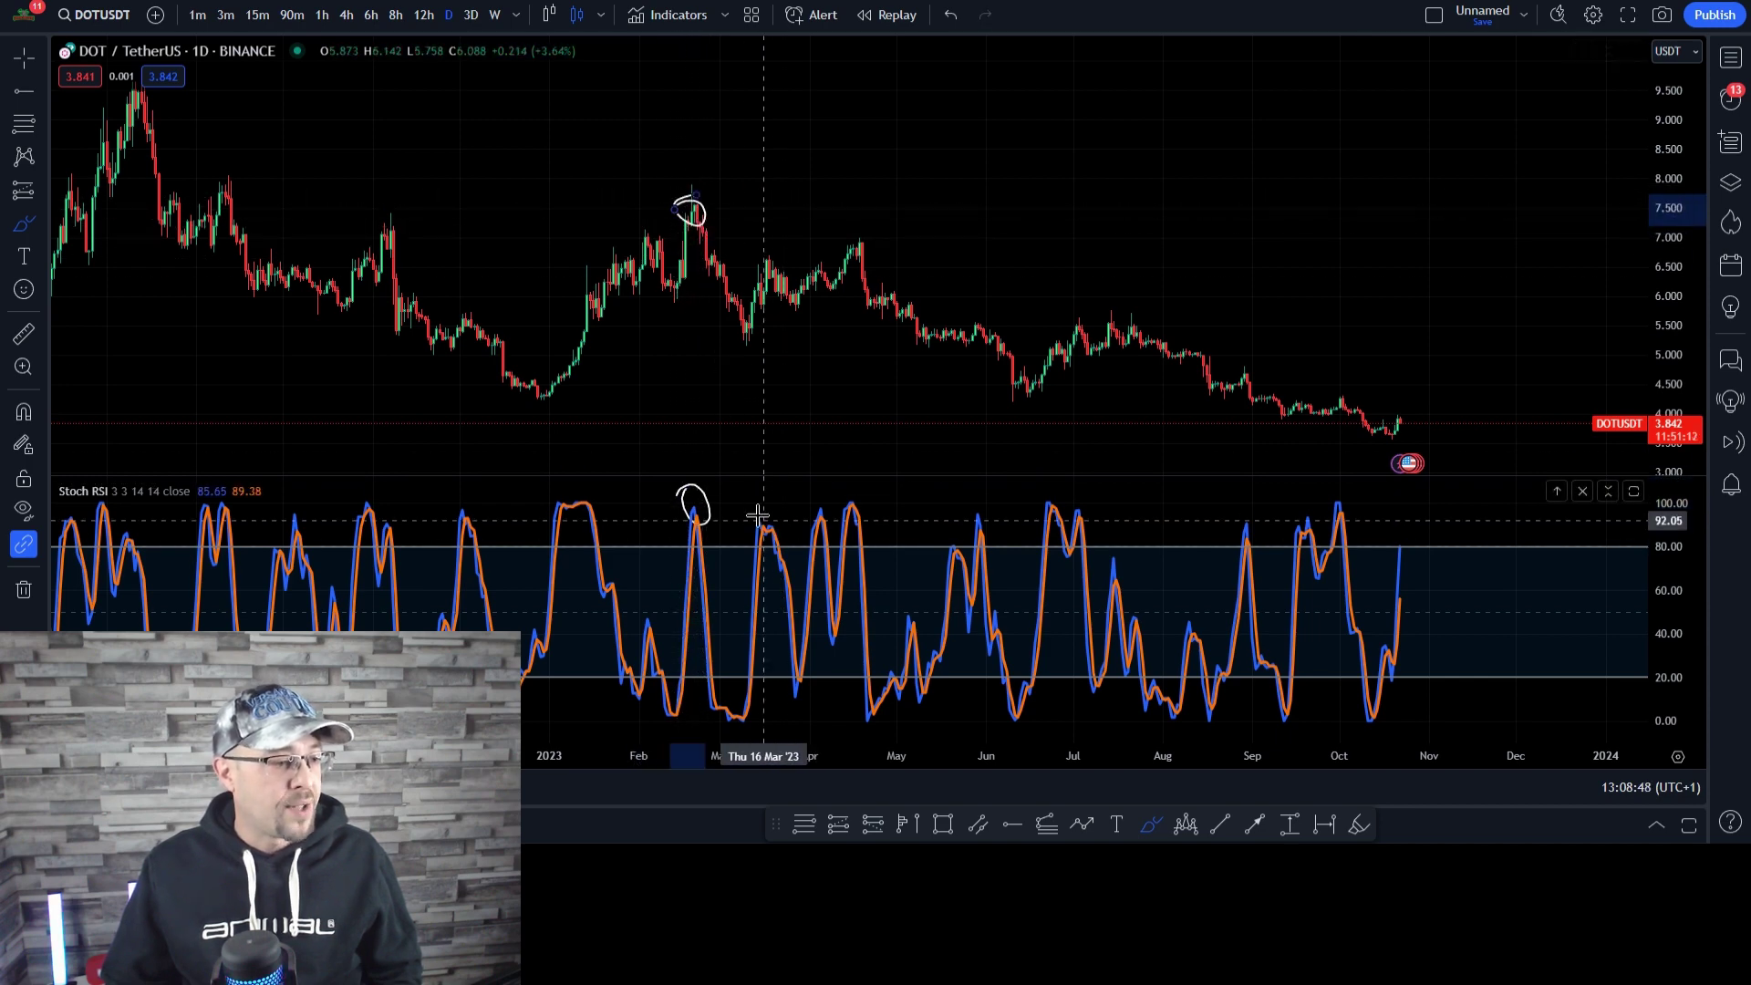
left_click_drag(757, 533, 757, 521)
mouse_move(781, 275)
left_mouse_down()
mouse_move(765, 258)
mouse_move(735, 305)
mouse_move(760, 356)
mouse_move(800, 309)
left_mouse_up()
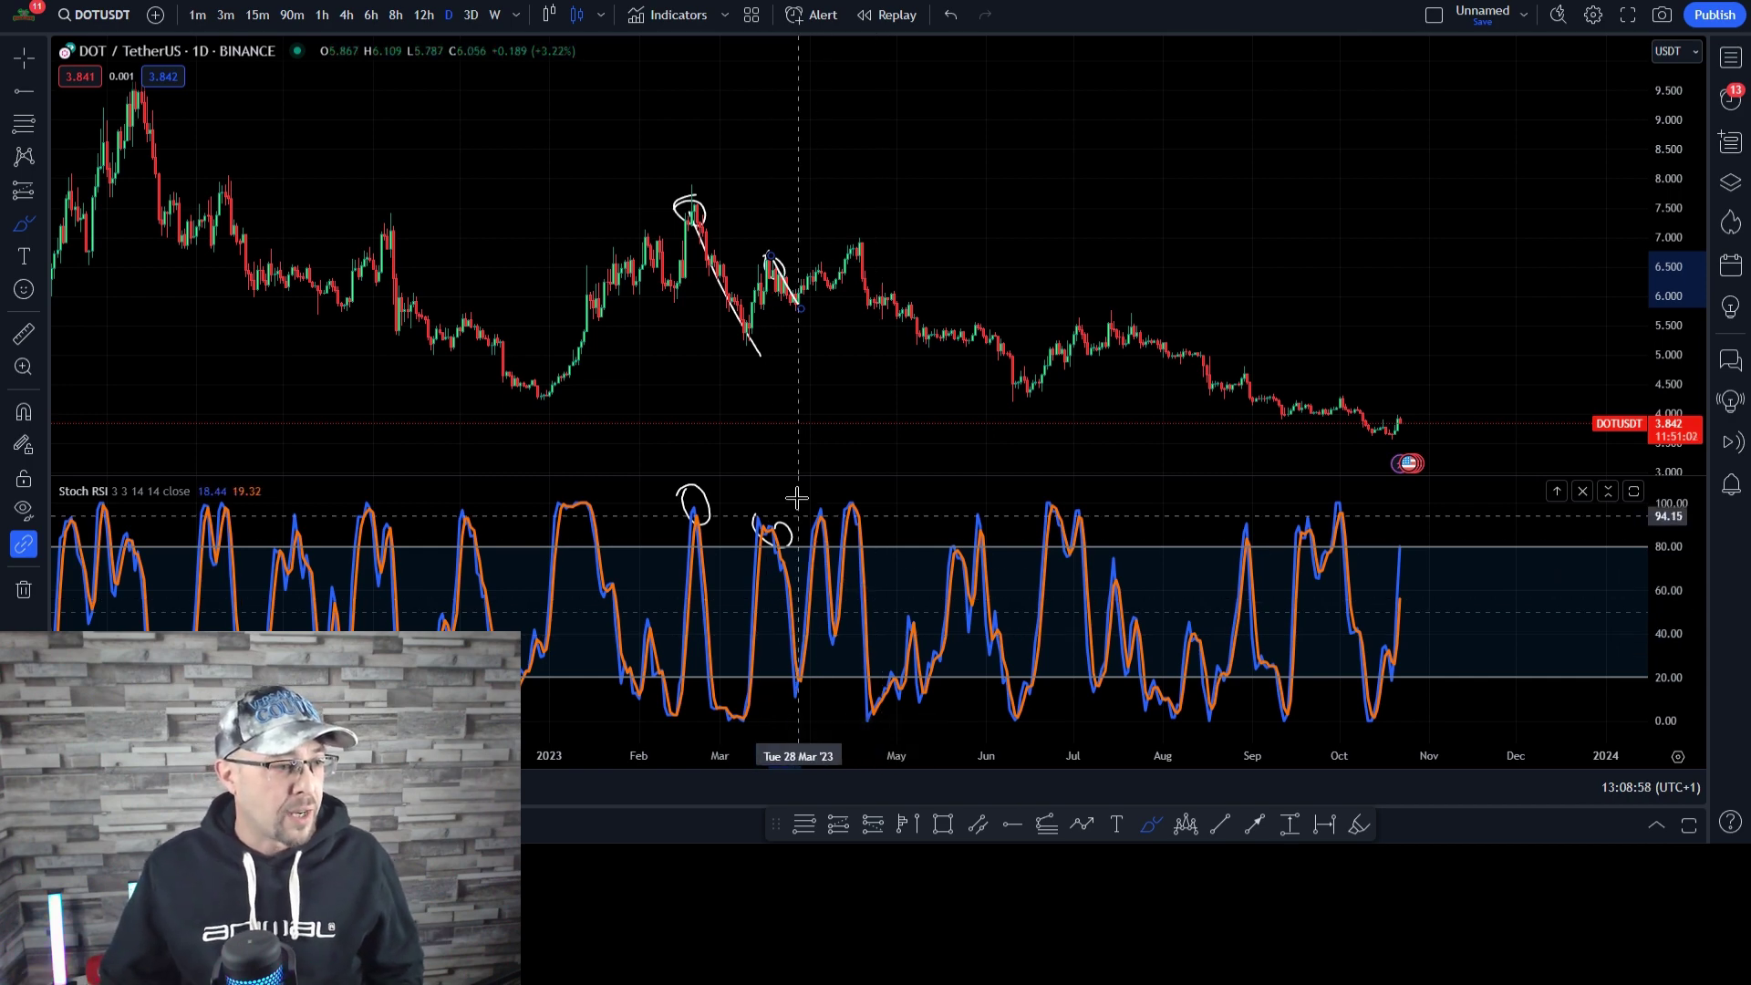
Circle the late-March price and Stoch RSI peaks, trace drops into the May low, and circle the June low.
mouse_move(857, 239)
left_mouse_down()
mouse_move(850, 260)
mouse_move(857, 246)
left_mouse_up()
left_click_drag(846, 498, 851, 501)
left_click_drag(858, 248, 901, 347)
mouse_move(853, 518)
left_mouse_down()
mouse_move(867, 593)
mouse_move(953, 684)
mouse_move(912, 719)
mouse_move(950, 684)
mouse_move(889, 676)
left_mouse_up()
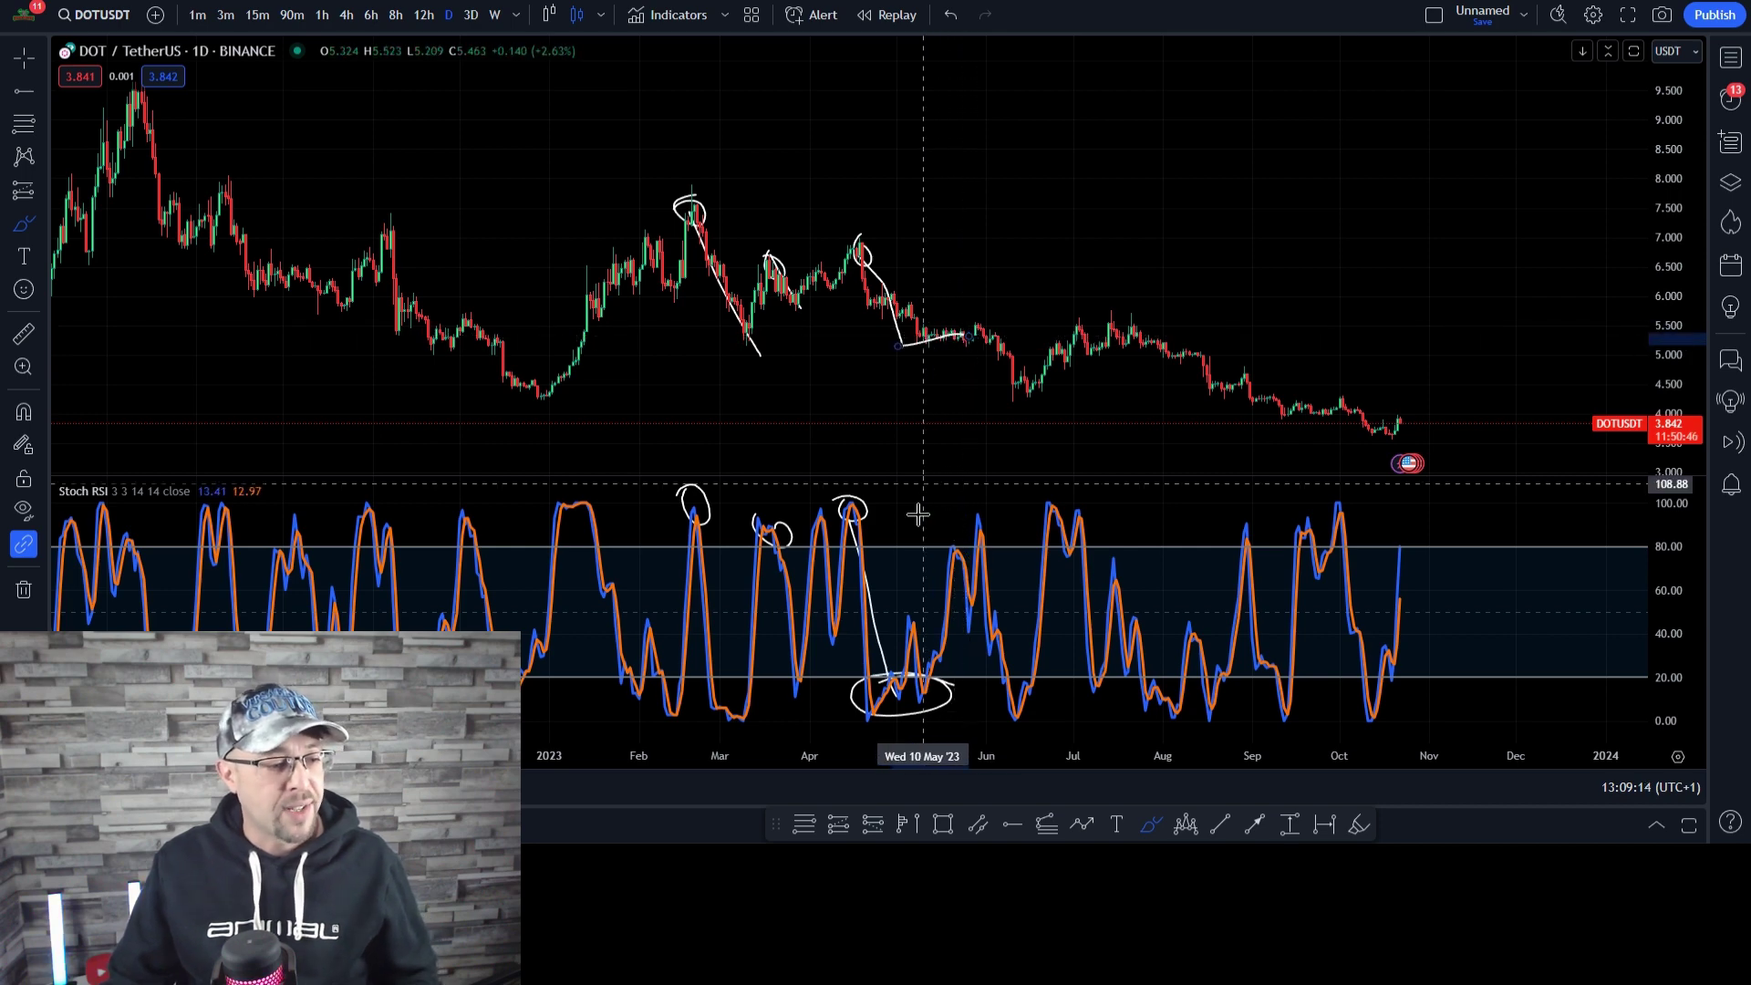
mouse_move(906, 680)
left_mouse_down()
mouse_move(990, 512)
mouse_move(965, 516)
left_mouse_up()
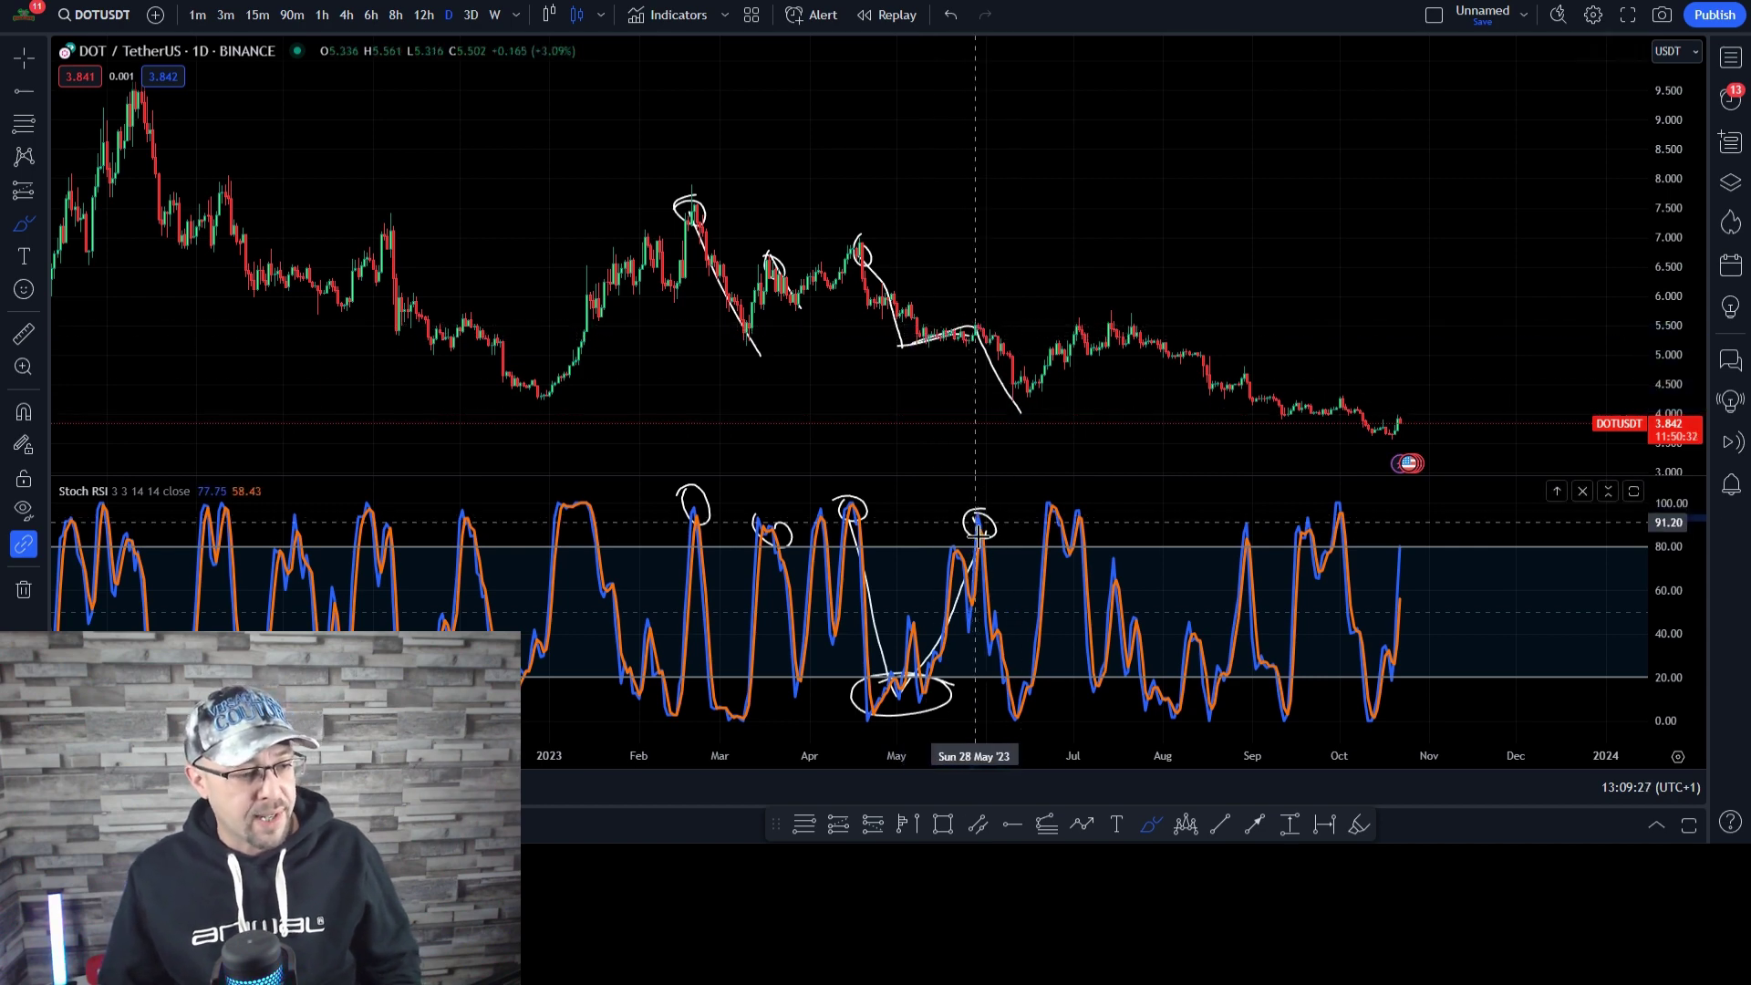
left_click_drag(1049, 673, 1023, 728)
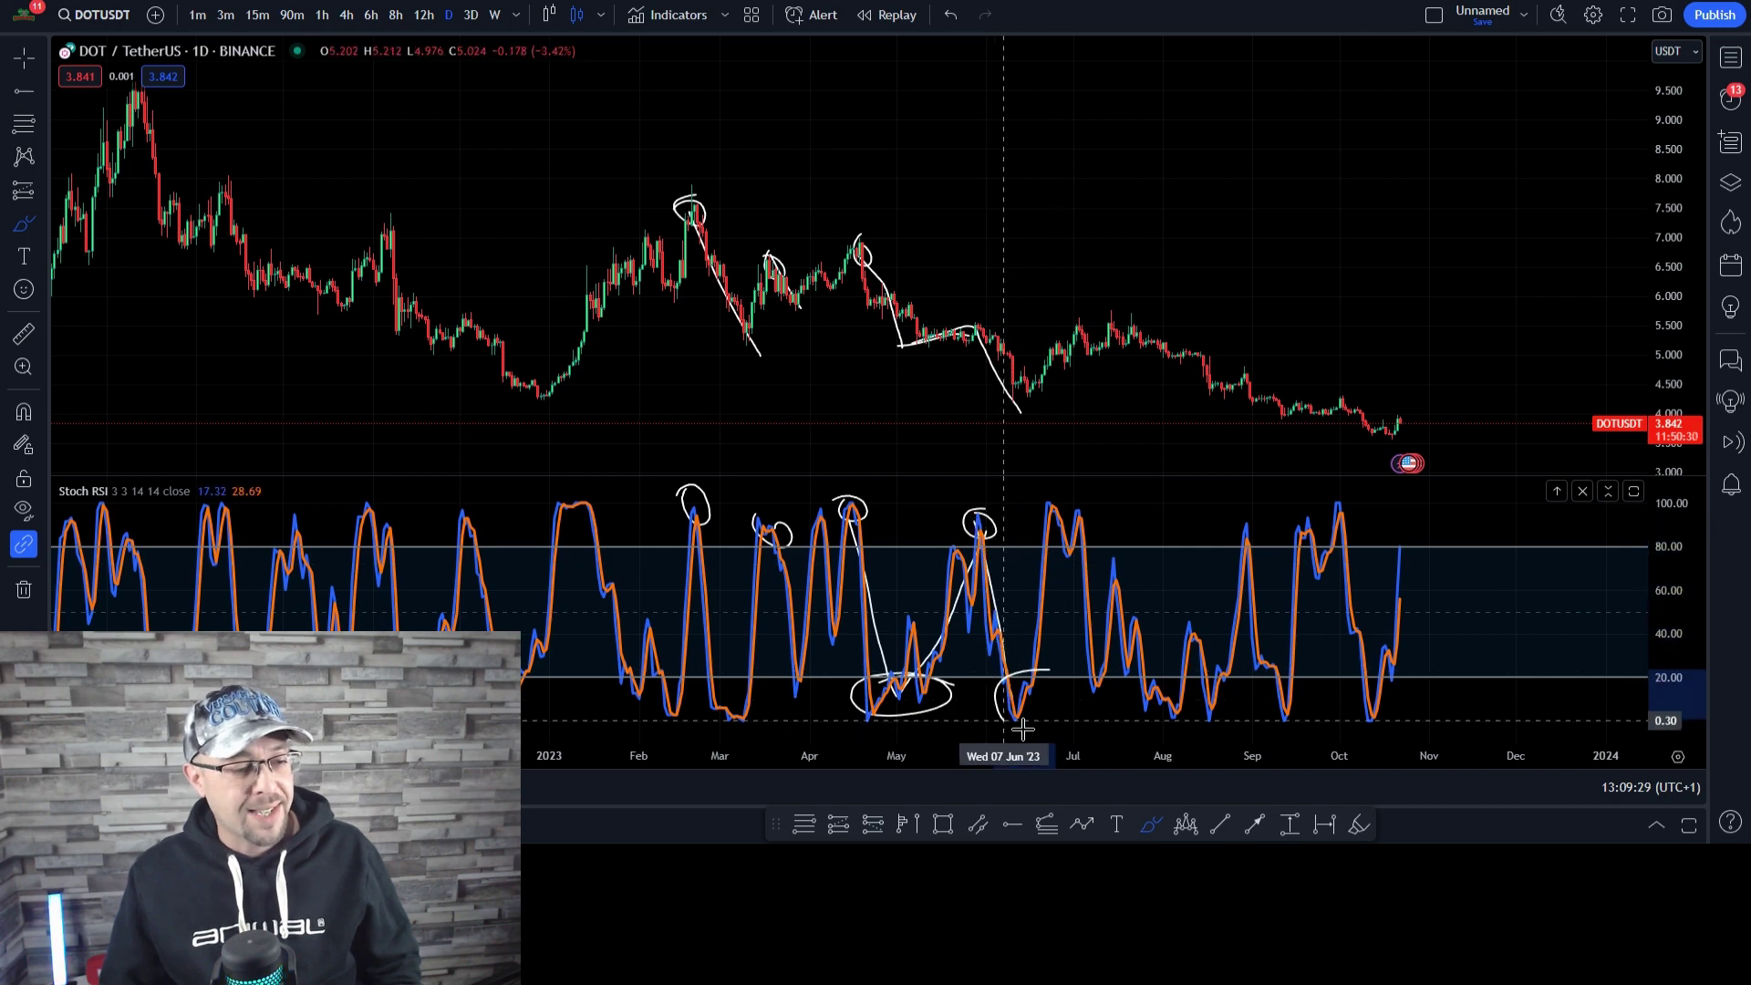